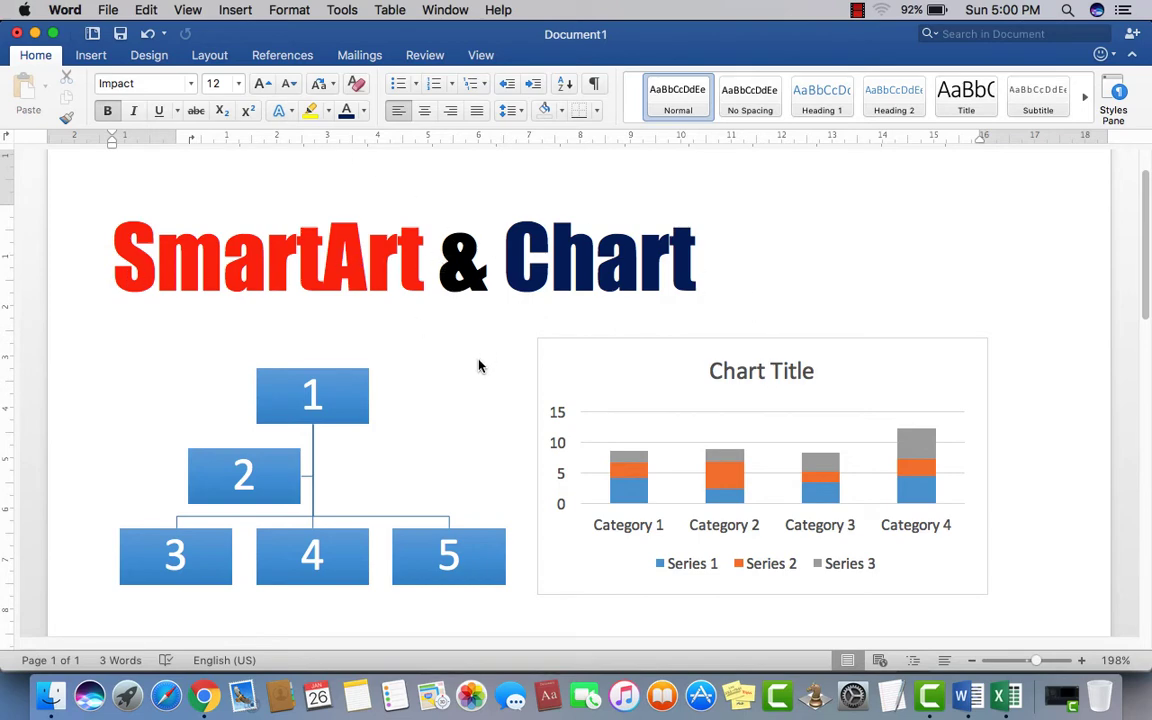
# Step: Inspect the heading, example SmartArt diagram and example chart by selecting each in turn
pyautogui.moveTo(112, 252)
pyautogui.mouseDown()
pyautogui.moveTo(527, 257)
pyautogui.moveTo(496, 250)
pyautogui.mouseUp()
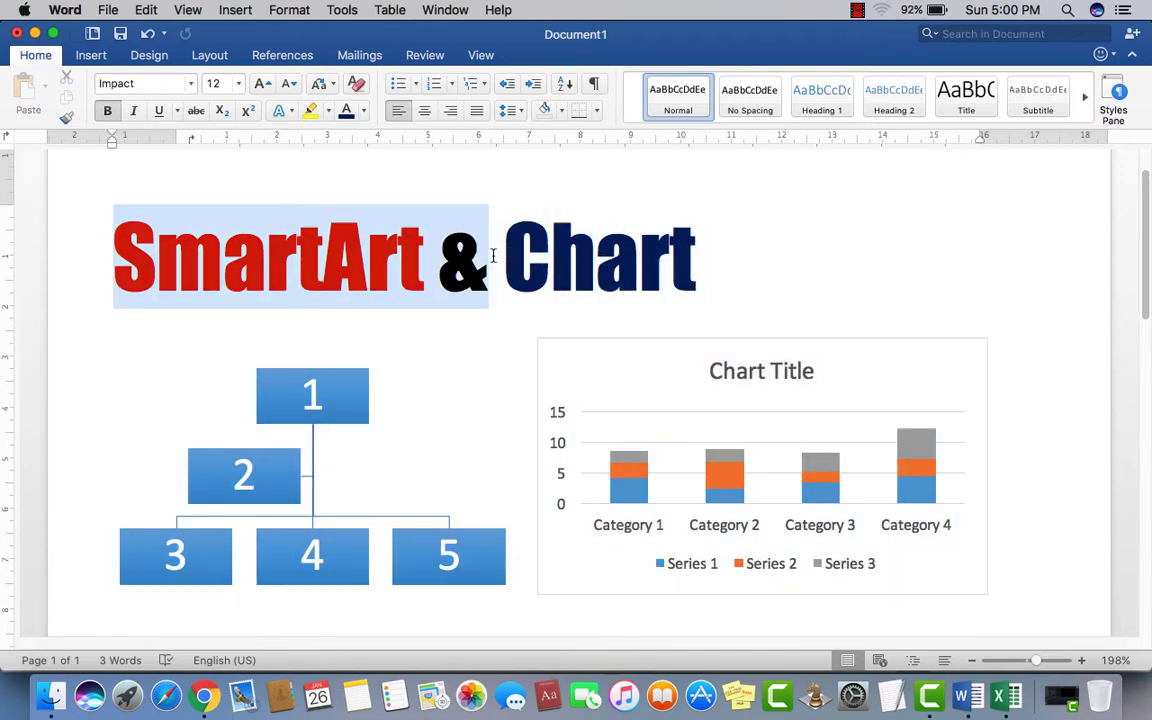
pyautogui.click(596, 255)
pyautogui.scroll(-1, 460, 375)
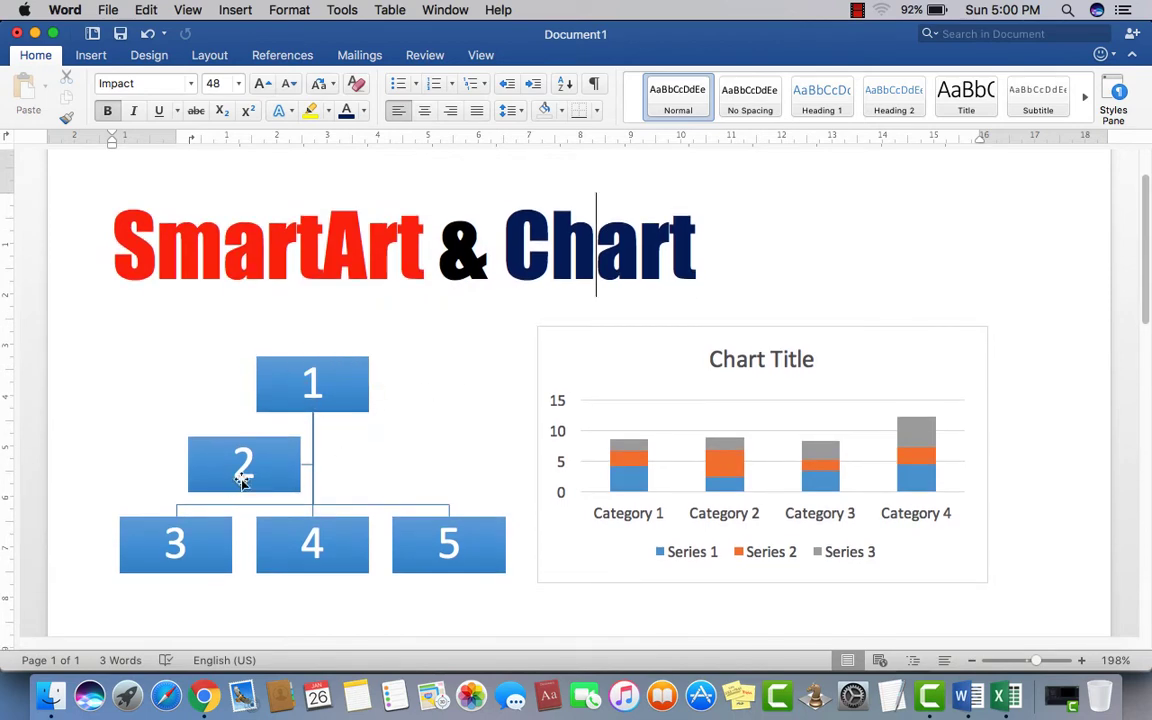
pyautogui.click(342, 402)
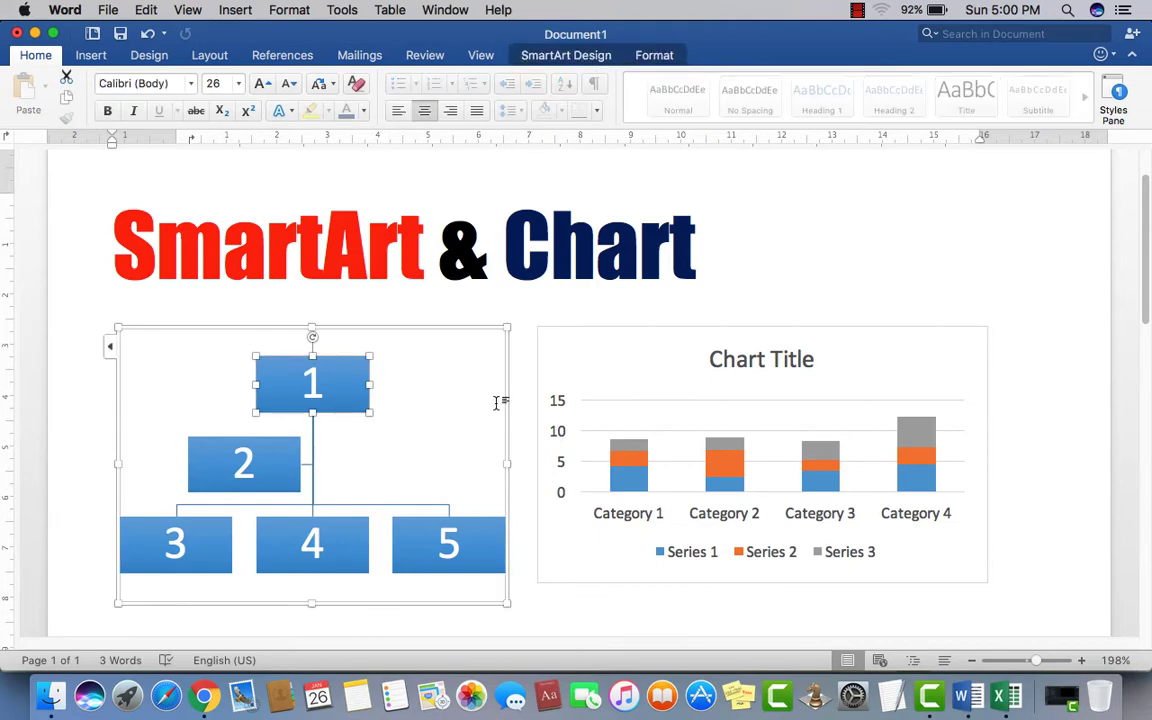
pyautogui.click(461, 341)
pyautogui.click(535, 347)
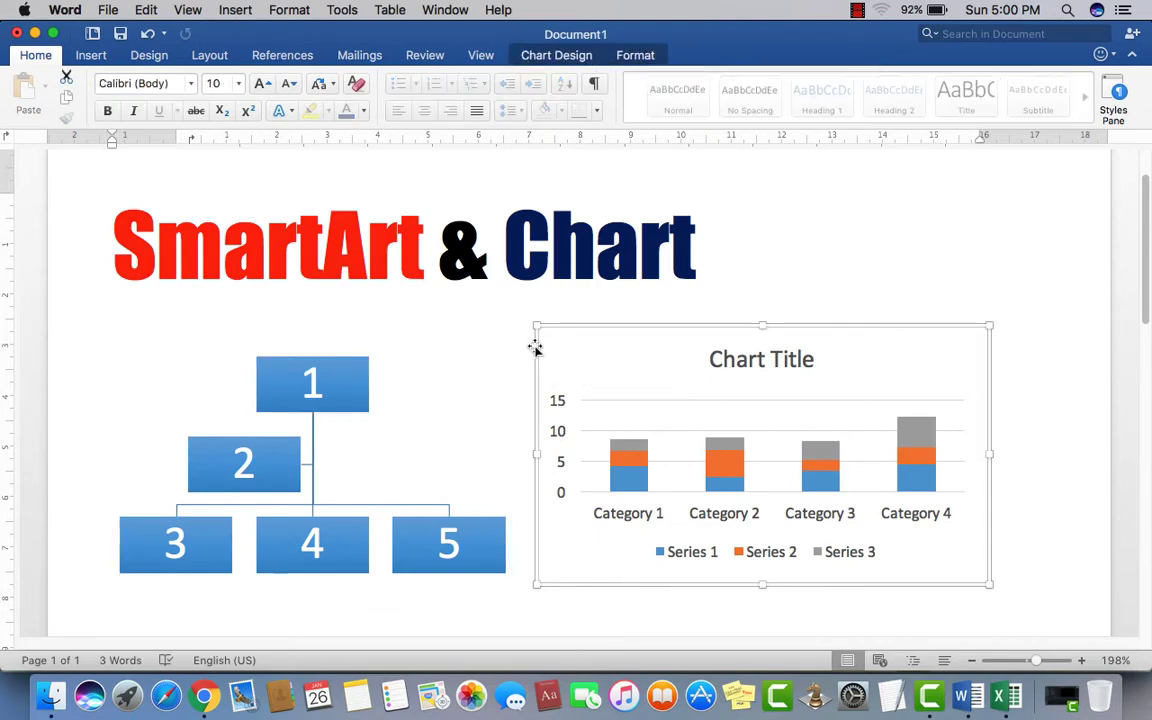
pyautogui.click(419, 329)
pyautogui.click(400, 407)
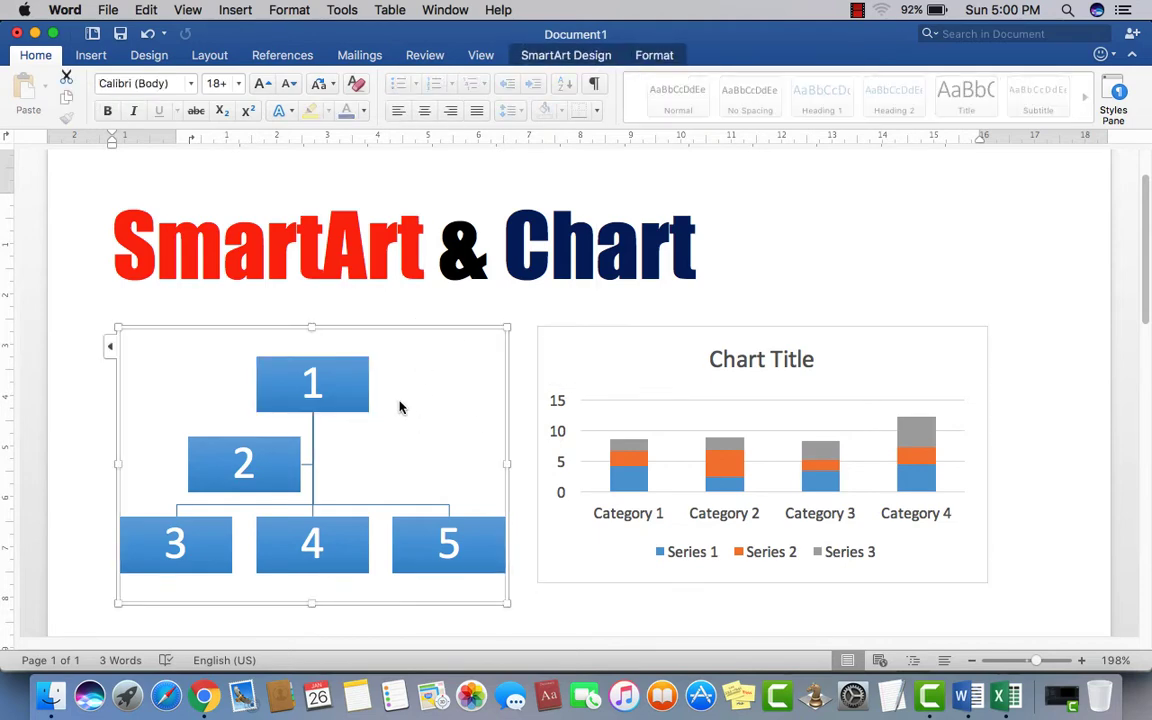
# Step: Deselect the SmartArt, scroll through page 1 and place the cursor on the empty line below
pyautogui.scroll(-6, 392, 318)
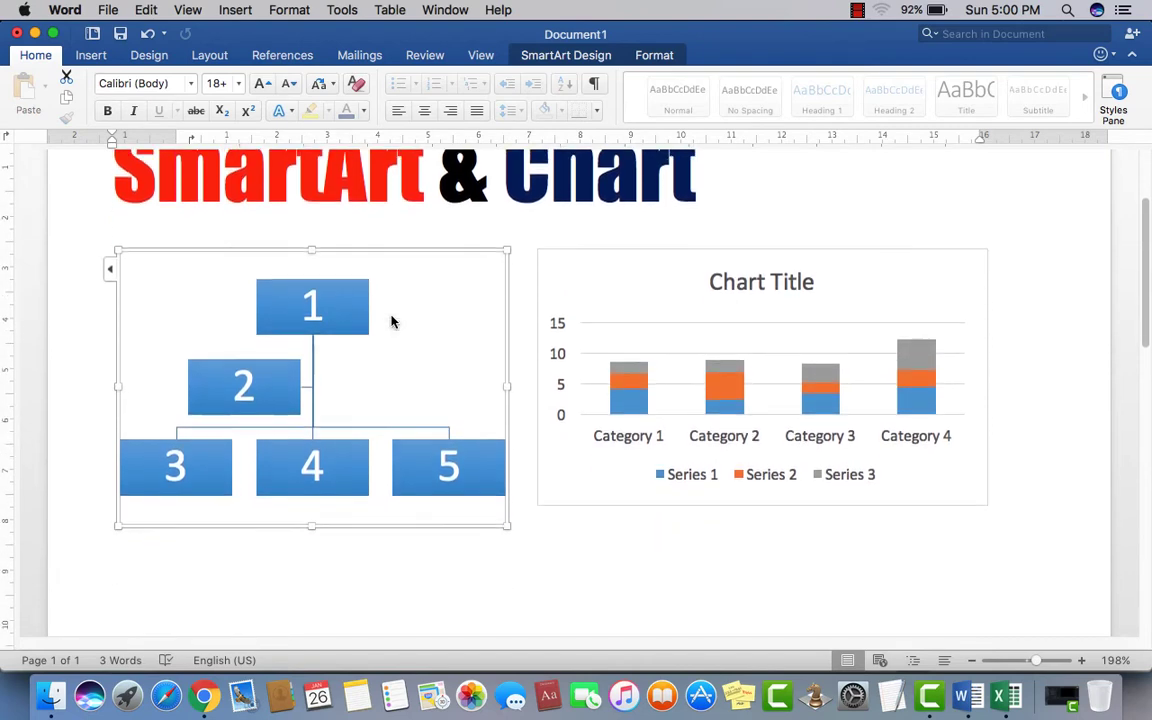
pyautogui.scroll(8, 392, 372)
pyautogui.click(391, 429)
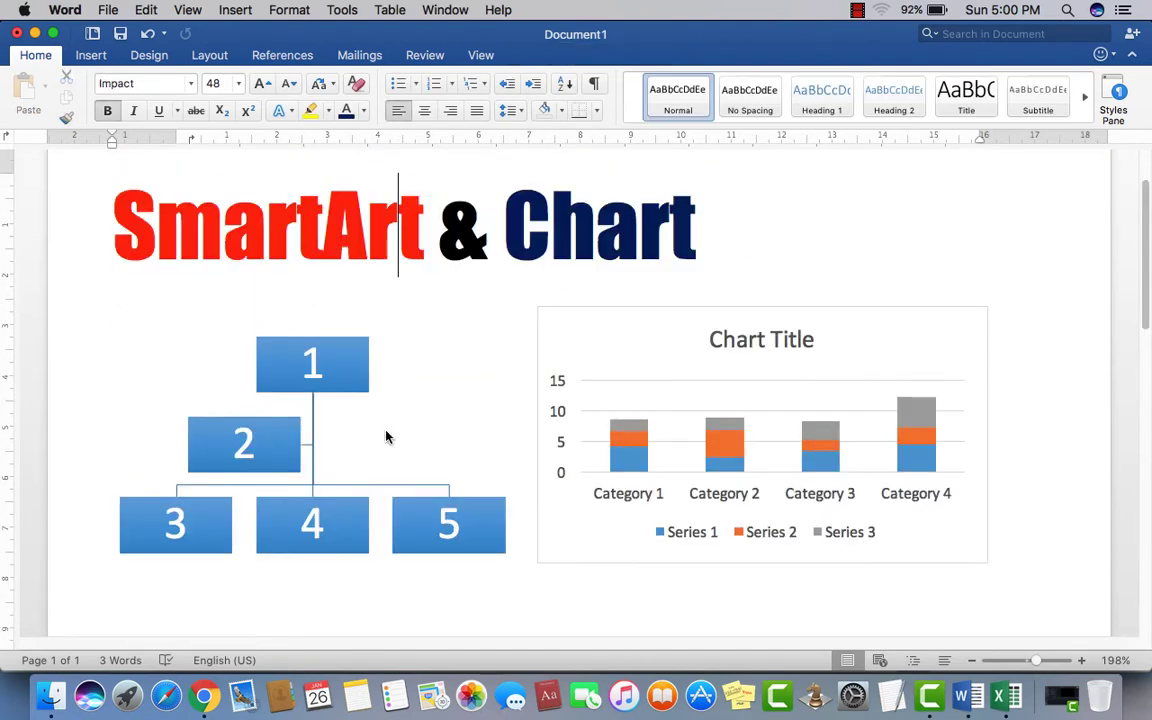
pyautogui.scroll(3, 385, 445)
pyautogui.scroll(-3, 383, 444)
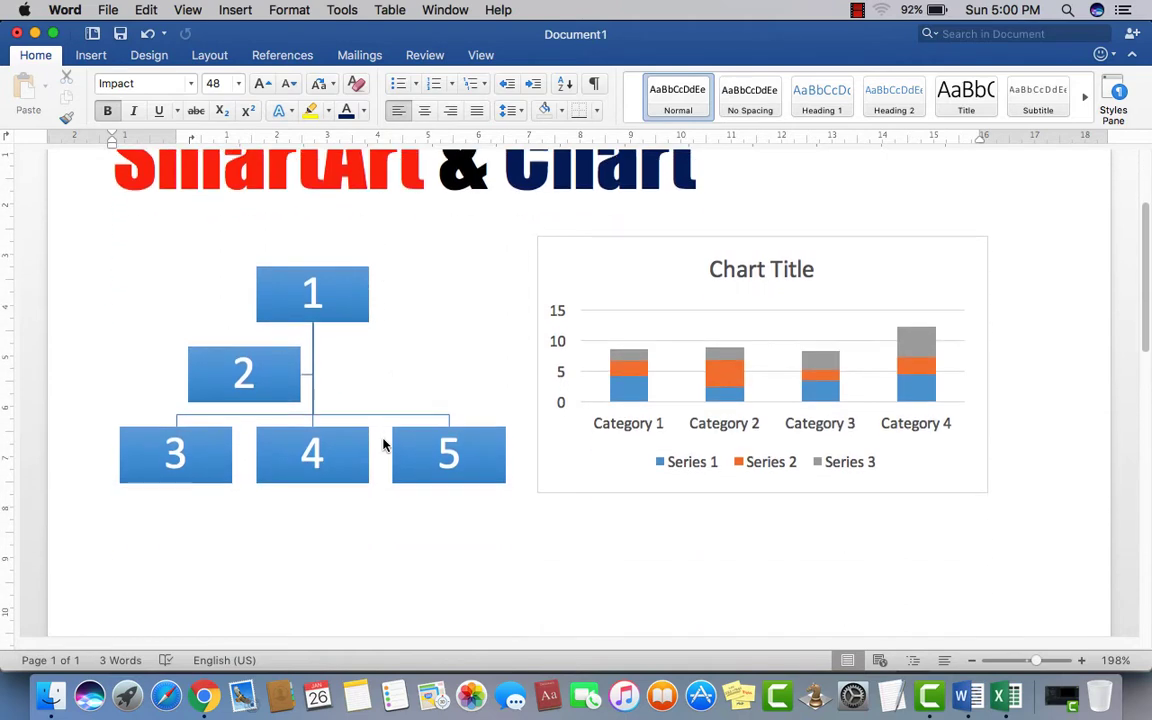
pyautogui.scroll(1, 370, 530)
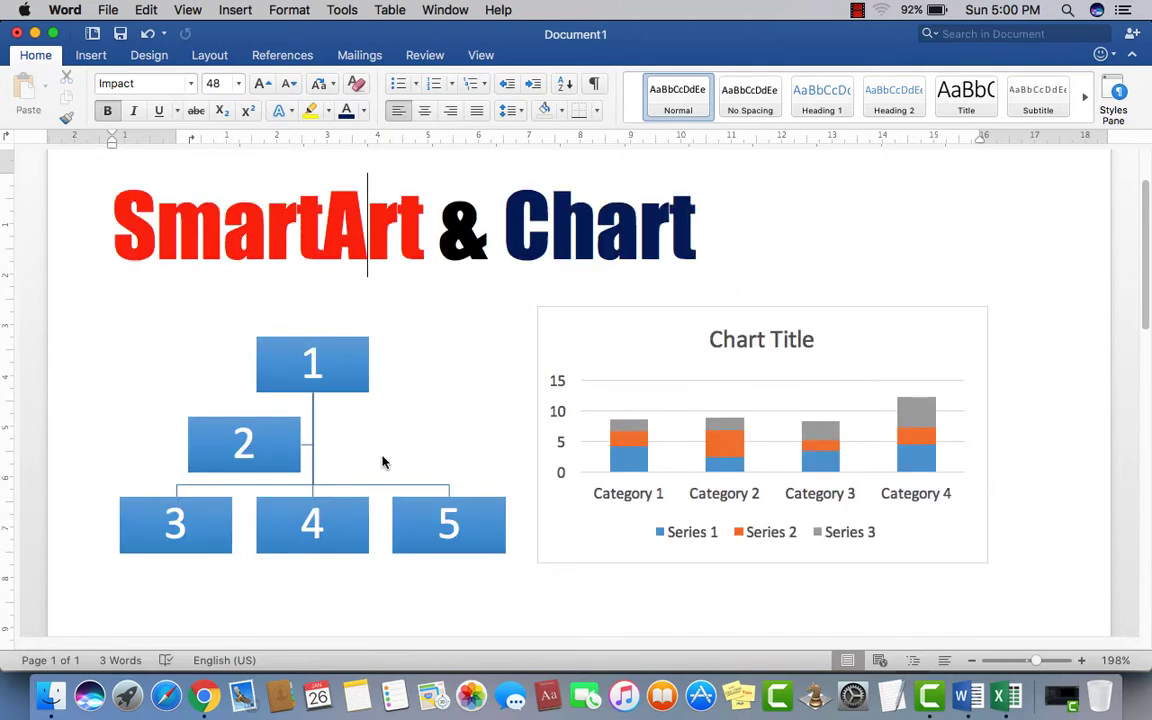
pyautogui.scroll(2, 480, 500)
pyautogui.scroll(-6, 530, 533)
pyautogui.scroll(4, 560, 525)
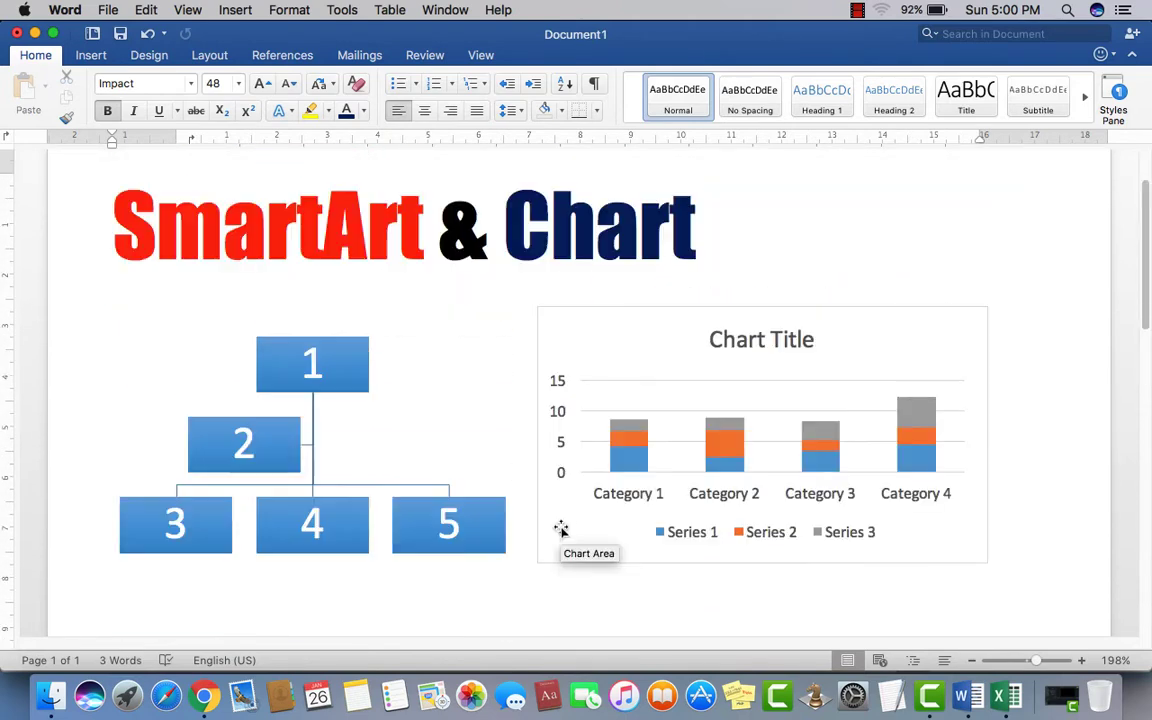
pyautogui.click(537, 618)
pyautogui.scroll(-1, 560, 590)
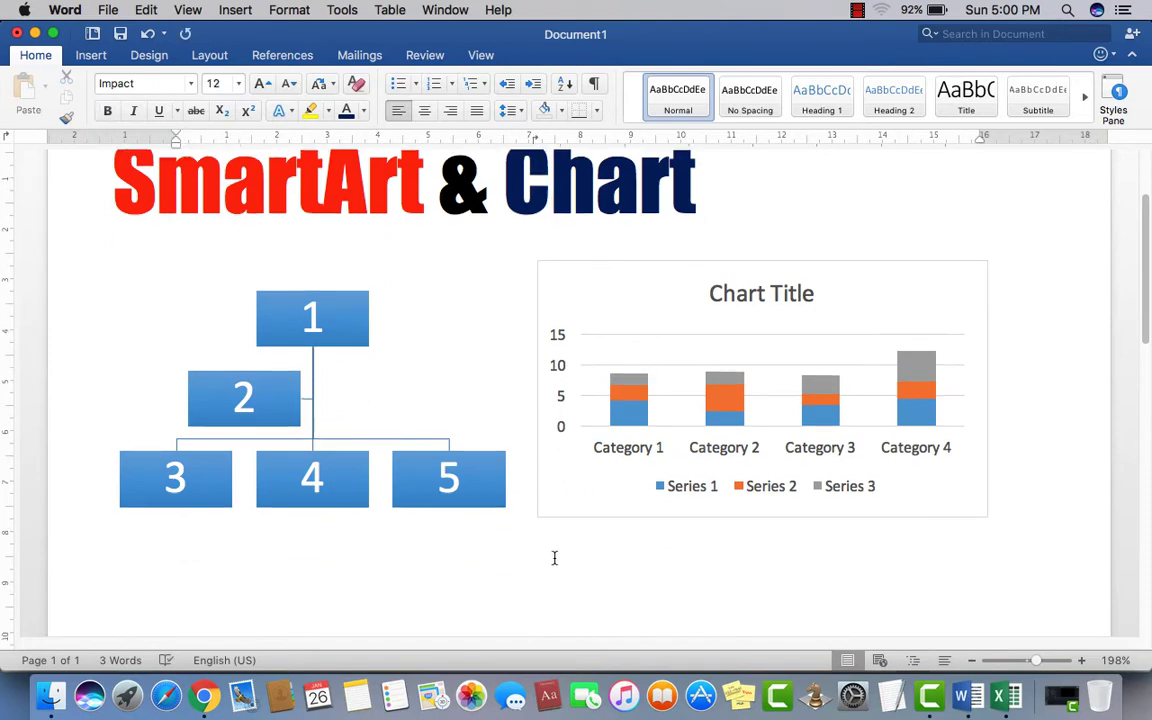
# Step: Insert a blank page after the graphics and put the cursor on the new page 2
pyautogui.doubleClick(544, 555)
pyautogui.click(90, 55)
pyautogui.click(70, 97)
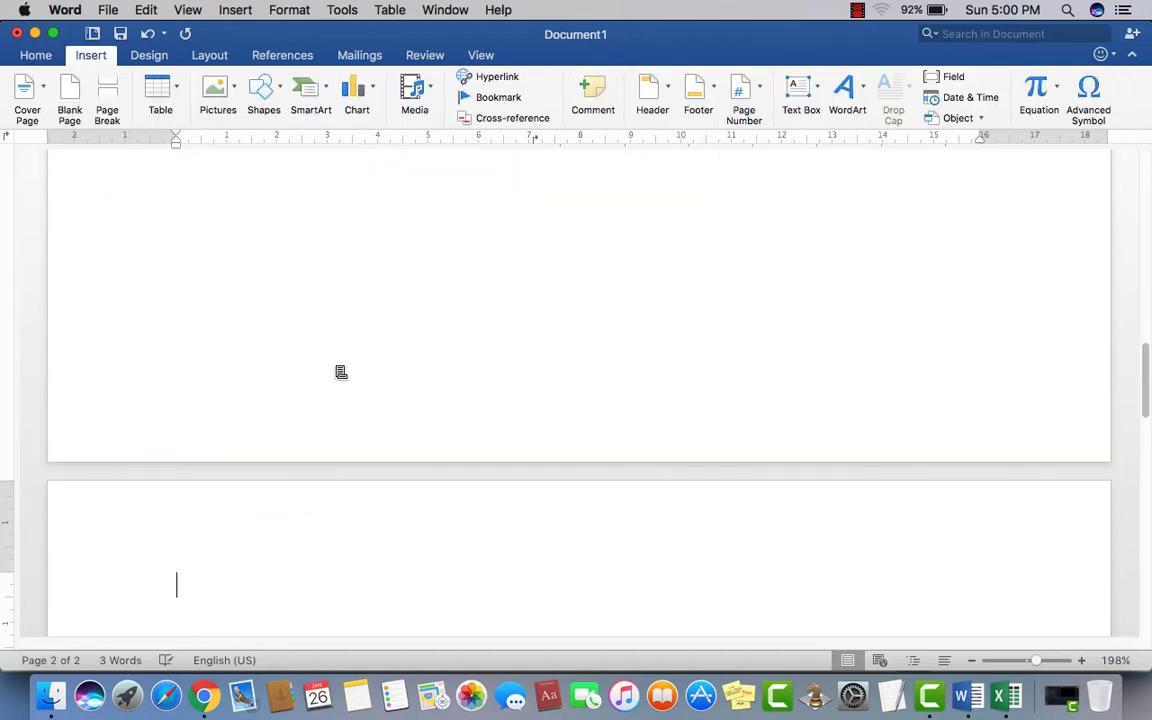
pyautogui.scroll(-3, 333, 340)
pyautogui.scroll(-1, 333, 319)
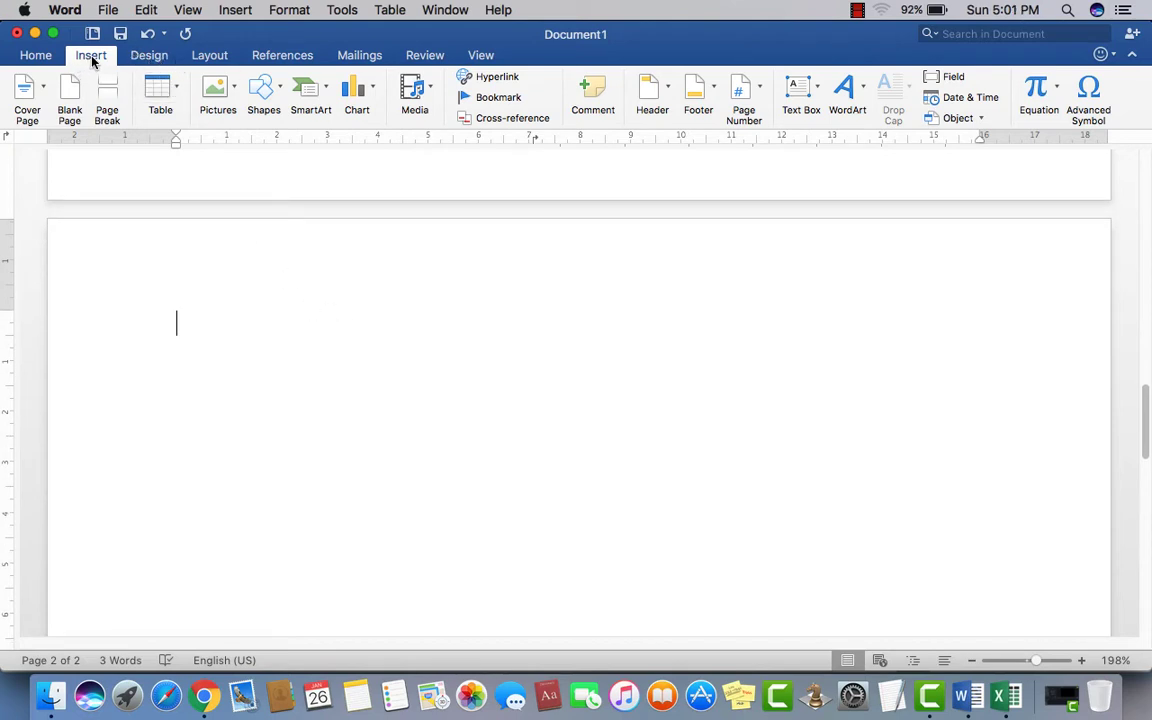
pyautogui.press('Return')
pyautogui.press('Return')
pyautogui.click(285, 357)
# Step: Open the SmartArt gallery and browse its categories, ending on the Process layouts
pyautogui.click(316, 100)
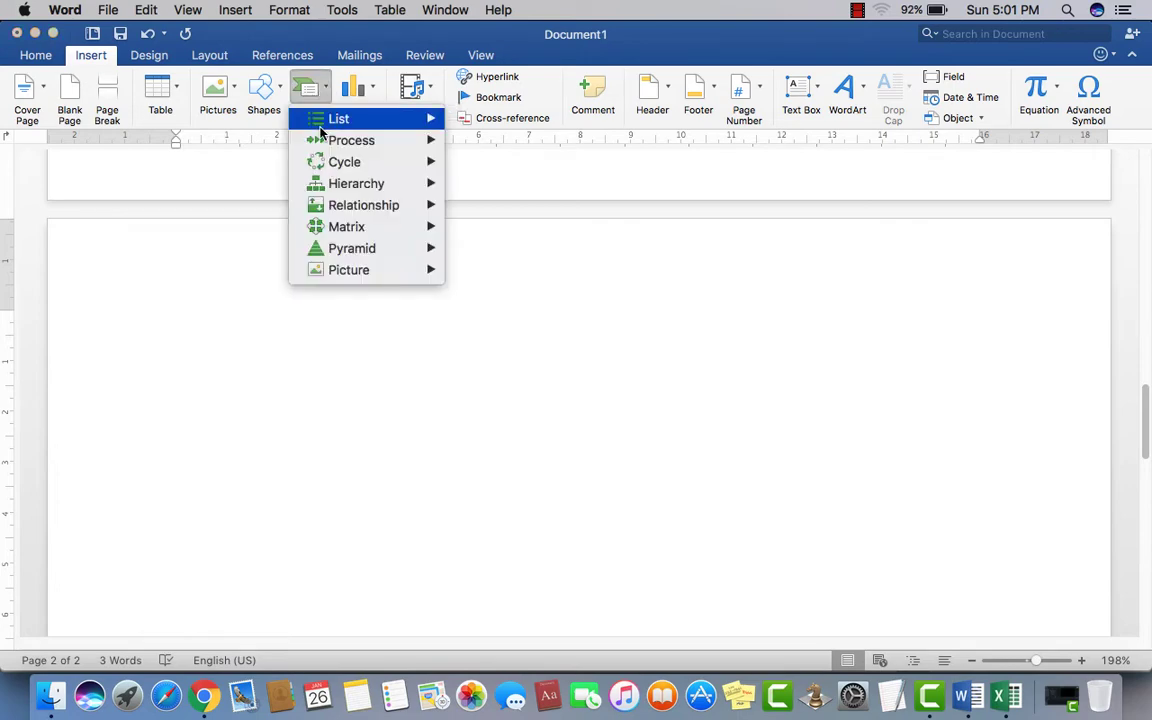
pyautogui.moveTo(345, 140)
pyautogui.moveTo(330, 118)
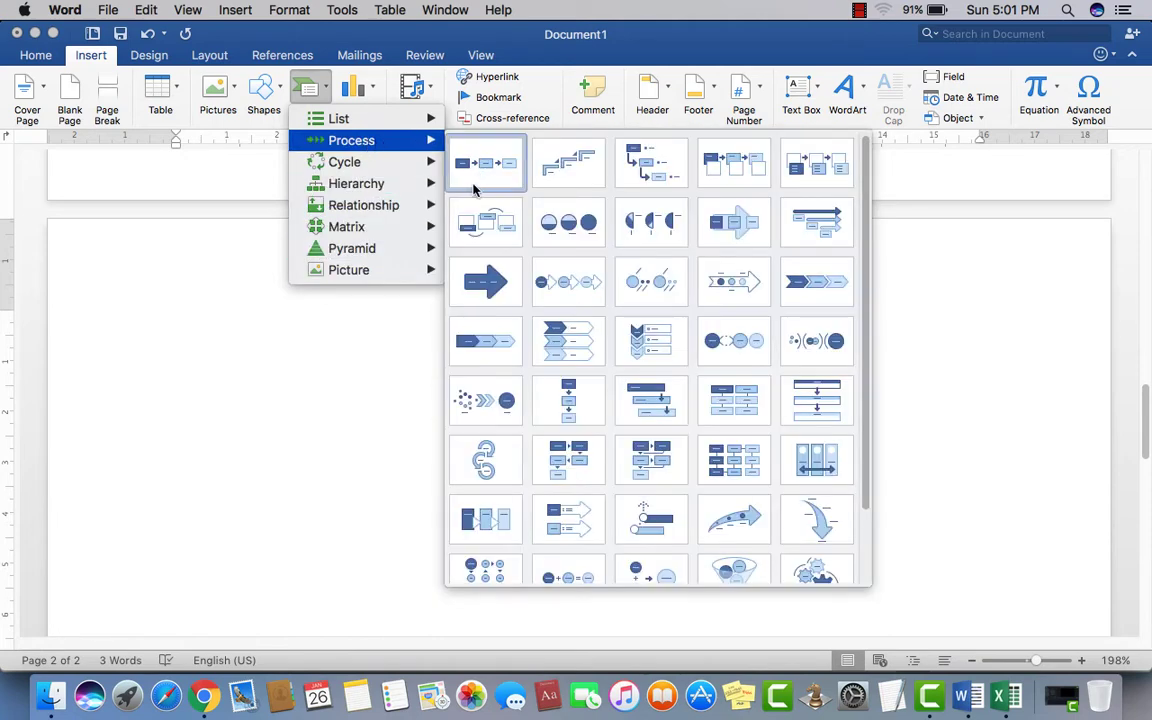
pyautogui.moveTo(381, 165)
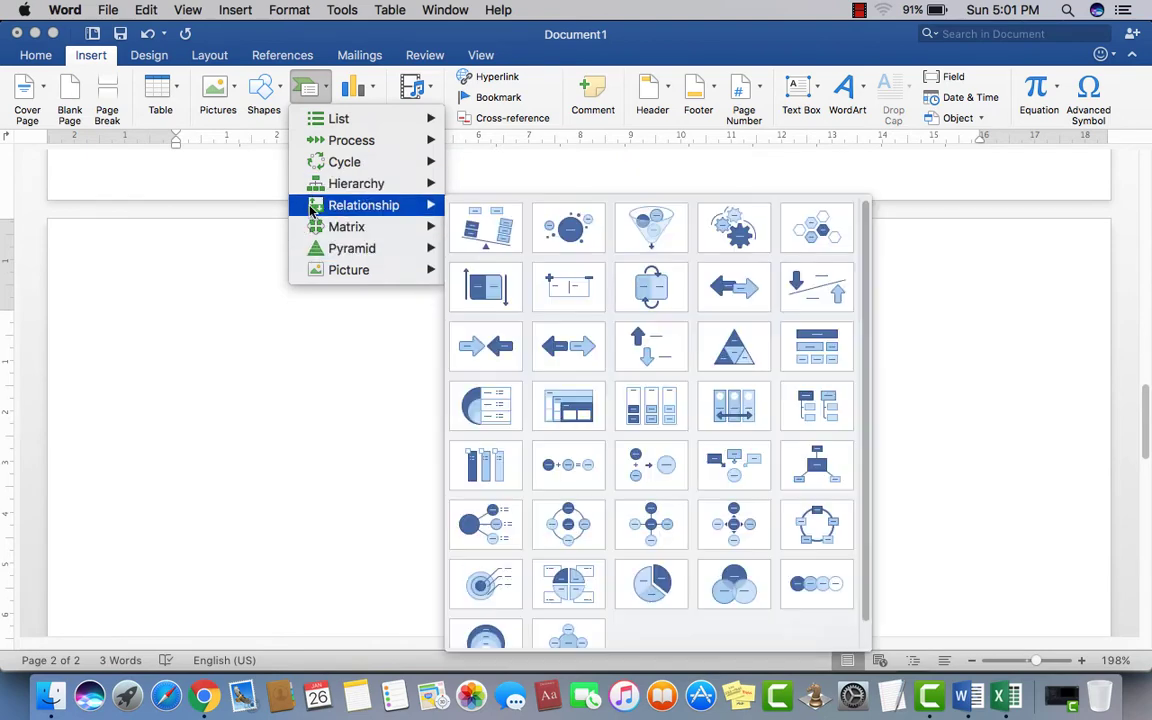
pyautogui.moveTo(368, 226)
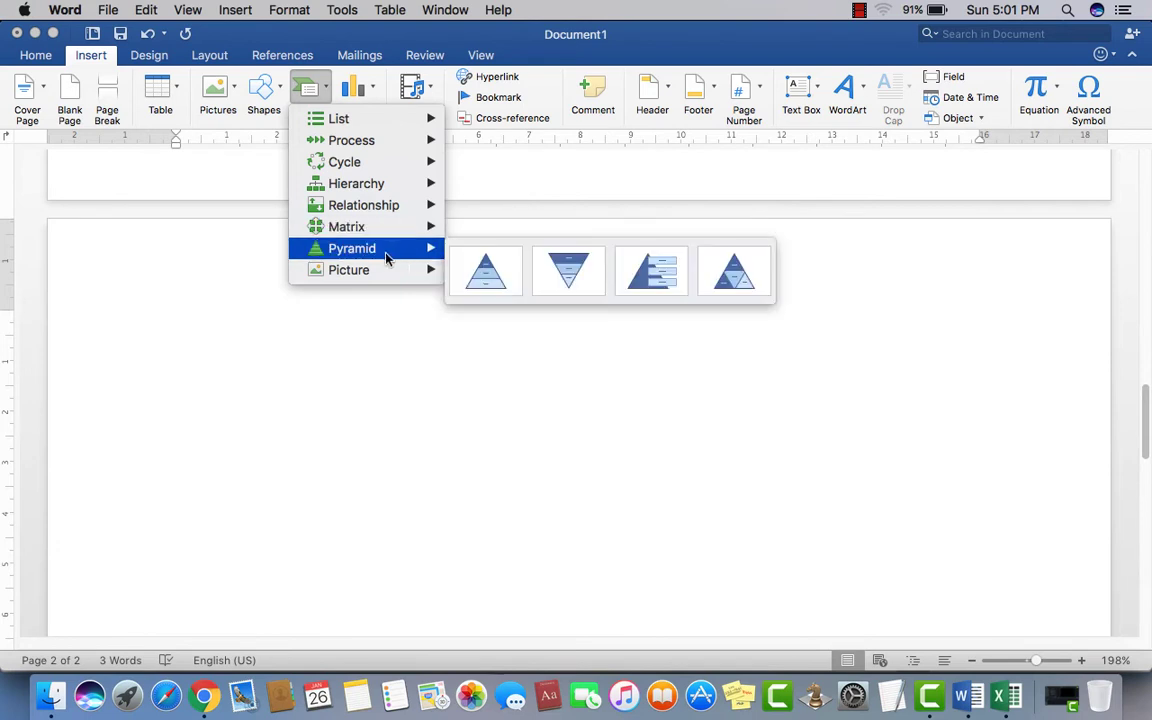
pyautogui.moveTo(356, 274)
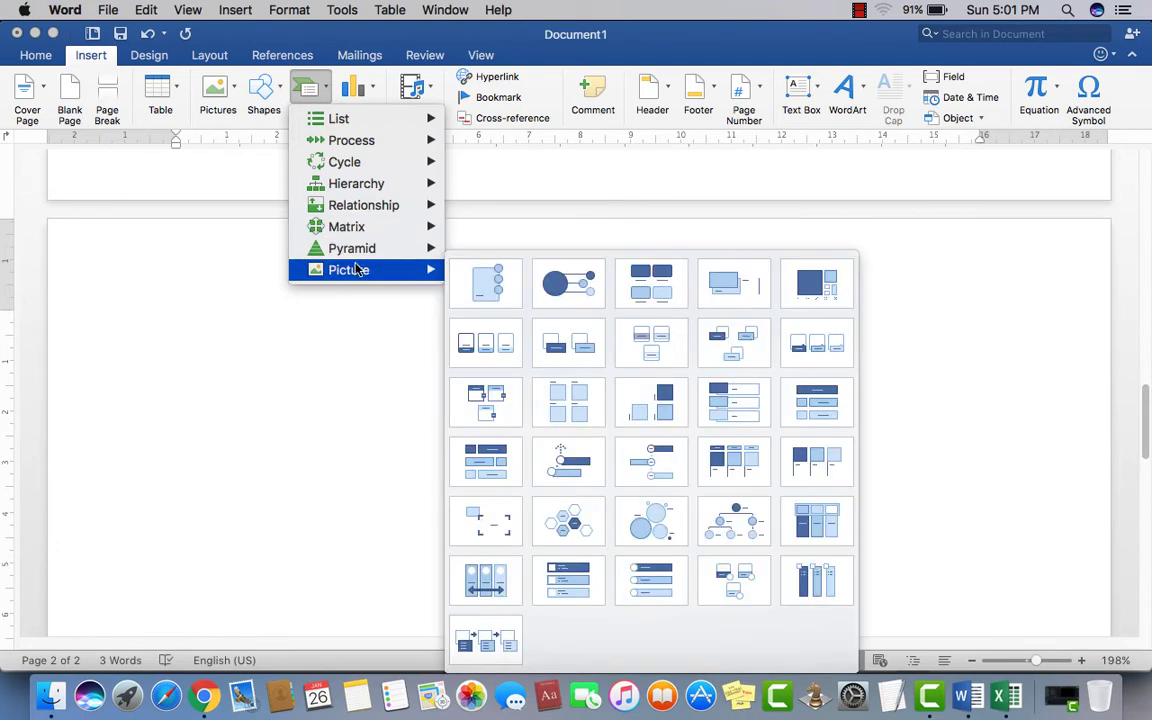
pyautogui.moveTo(342, 162)
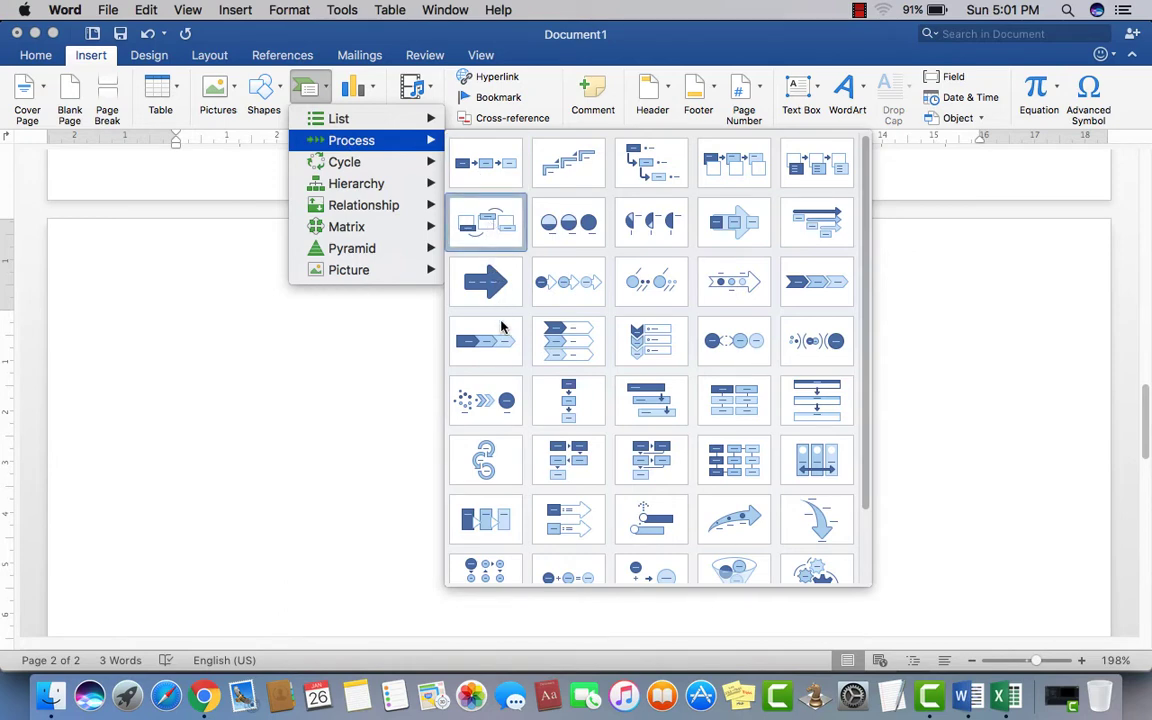
# Step: Insert the looping process SmartArt on page 2 and move the left box's empty bullet up
pyautogui.click(476, 212)
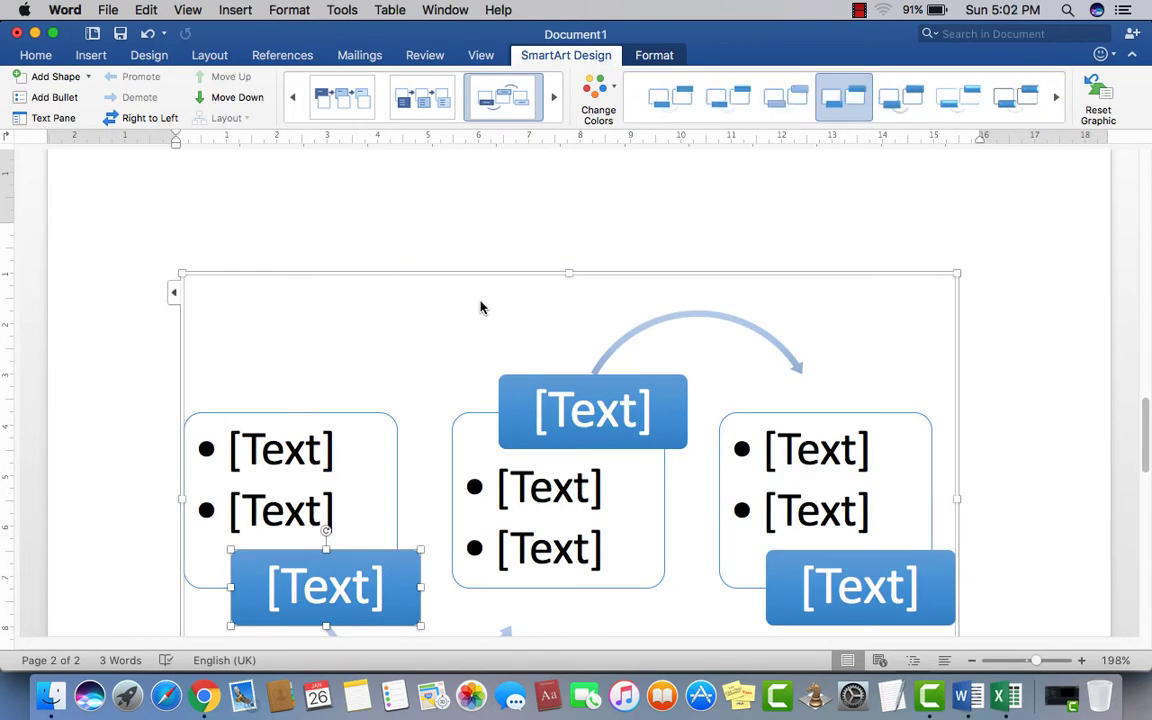
pyautogui.scroll(-3, 480, 308)
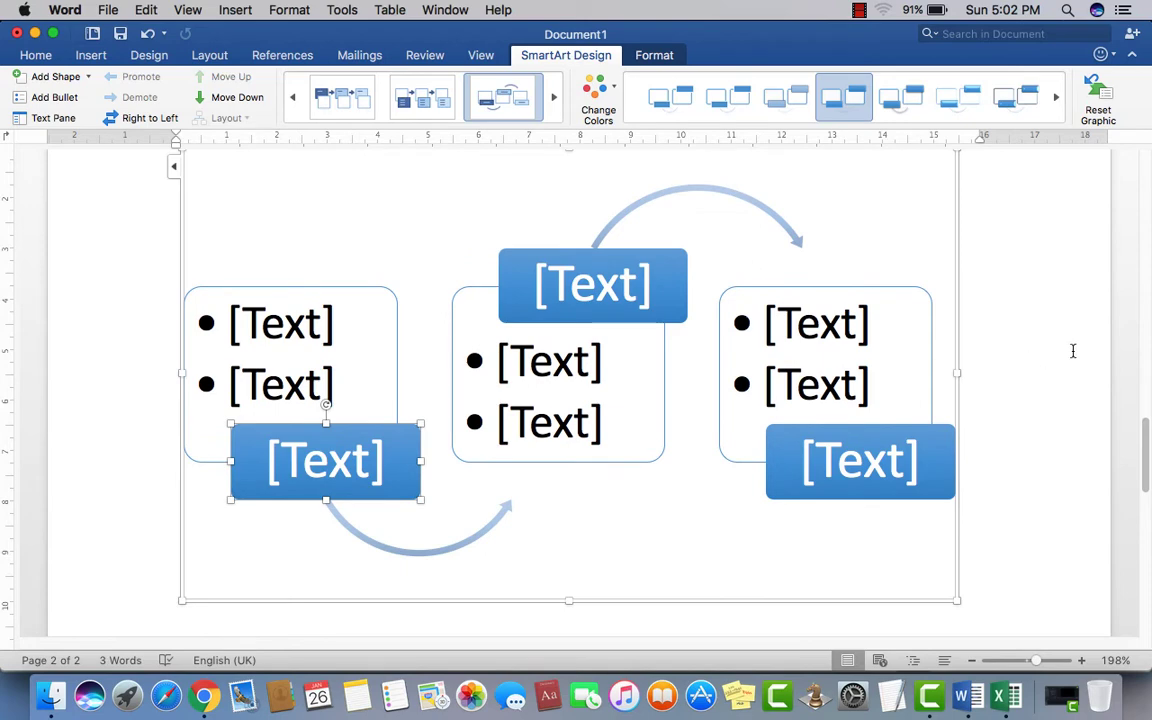
pyautogui.click(607, 306)
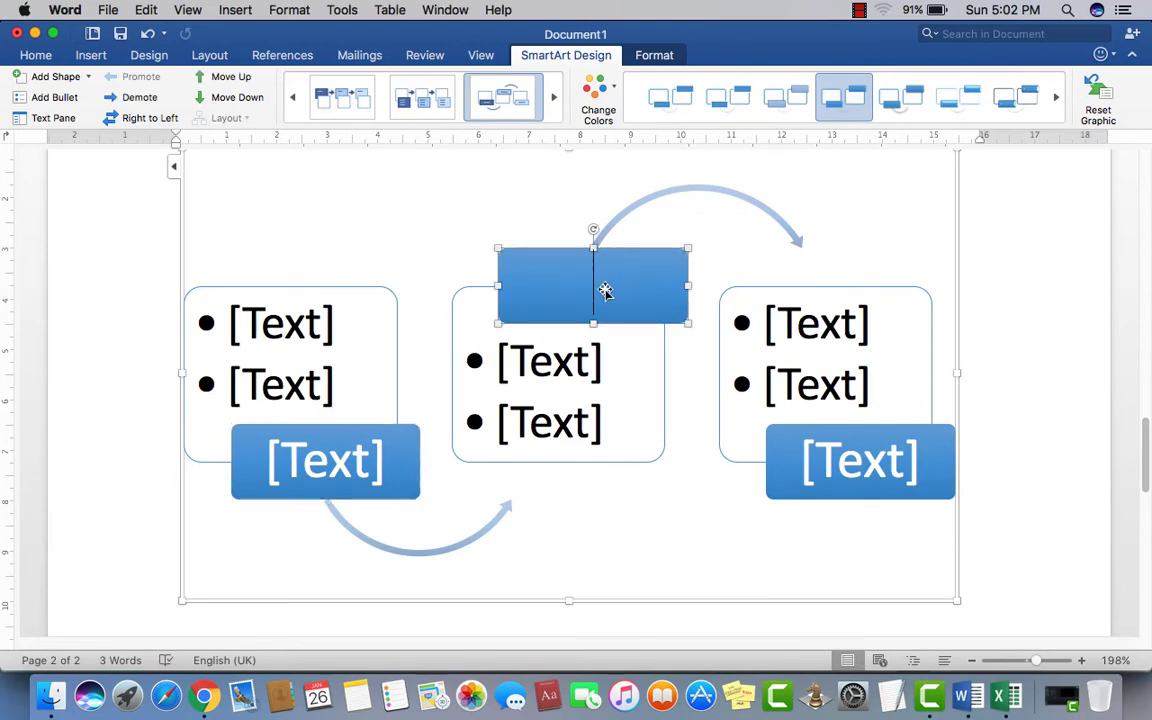
pyautogui.click(268, 320)
pyautogui.click(291, 390)
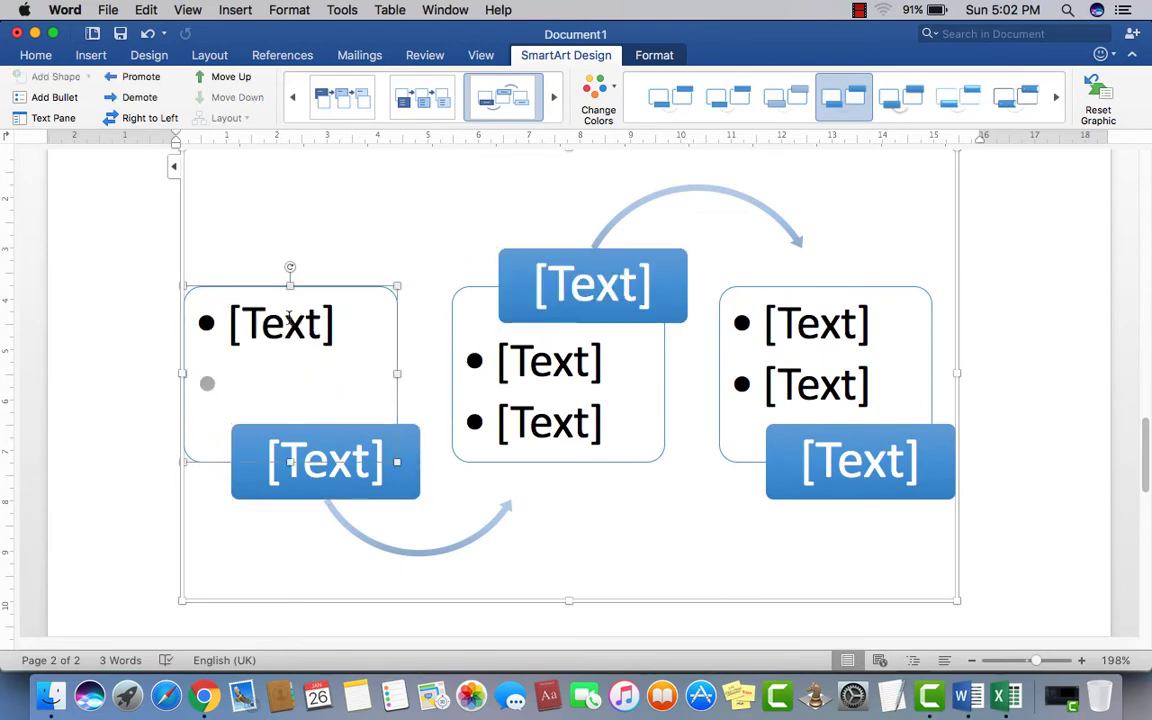
pyautogui.hotkey('ctrl', 'shift', 'Up')
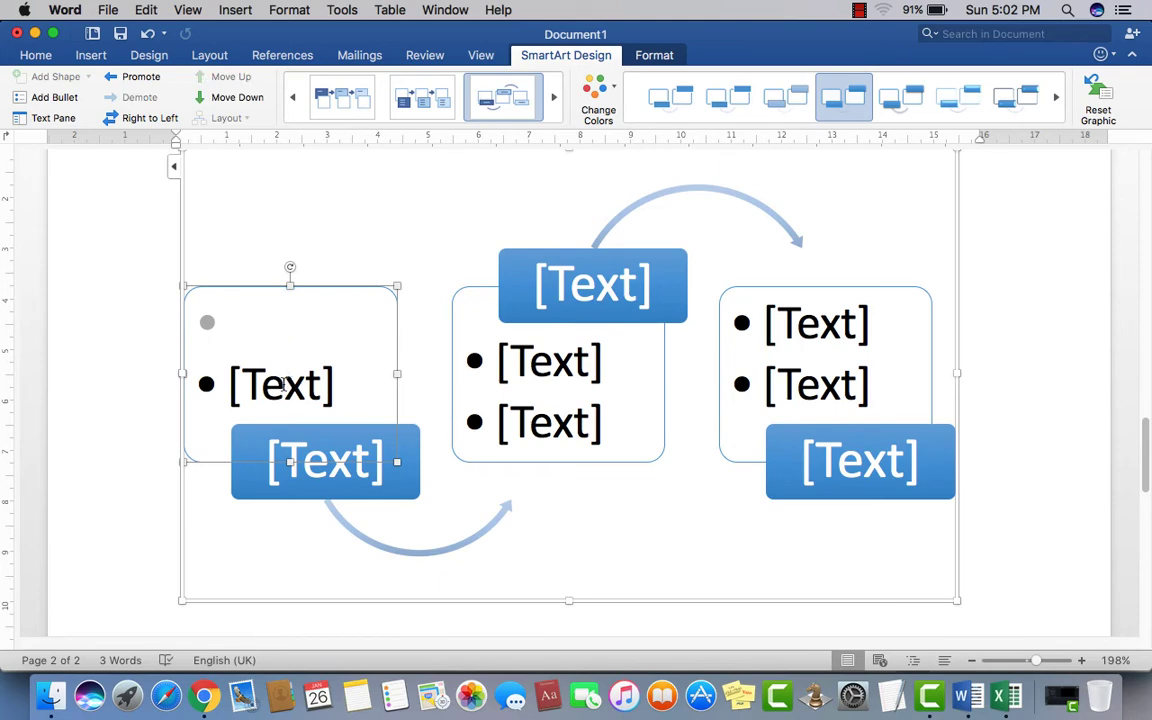
# Step: Label the three stages Input, Process and Output, fixing the 'OutPput' typo
pyautogui.click(373, 470)
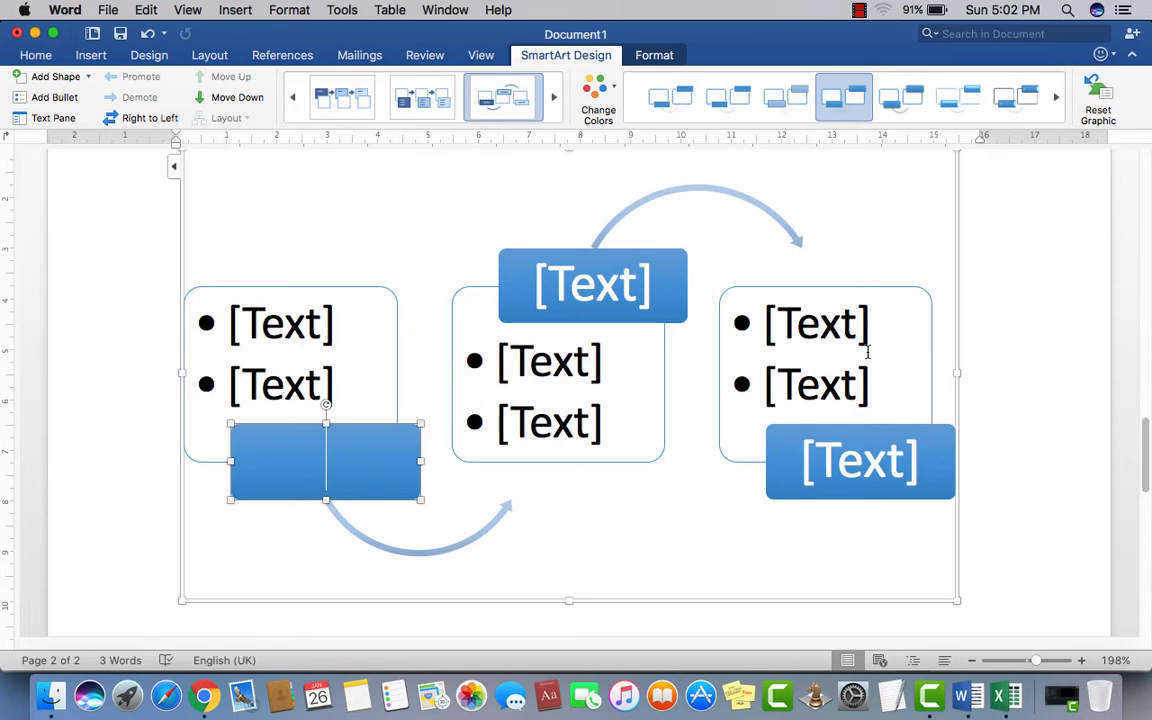
pyautogui.write('In')
pyautogui.write('put')
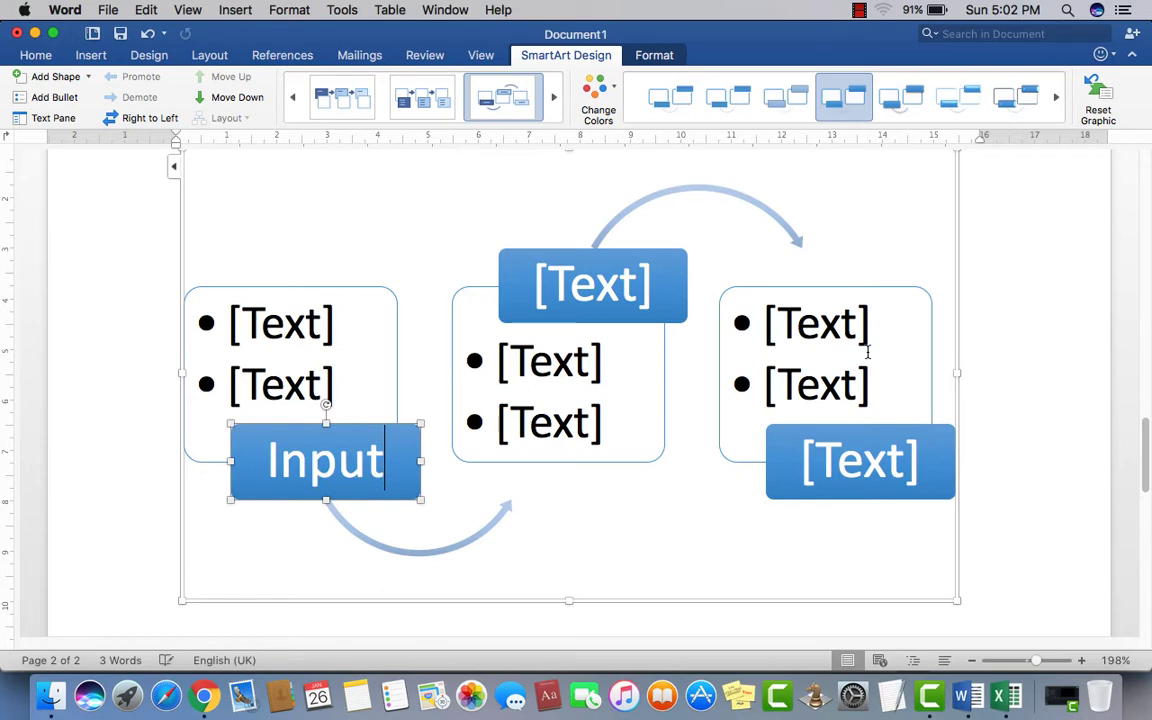
pyautogui.click(598, 300)
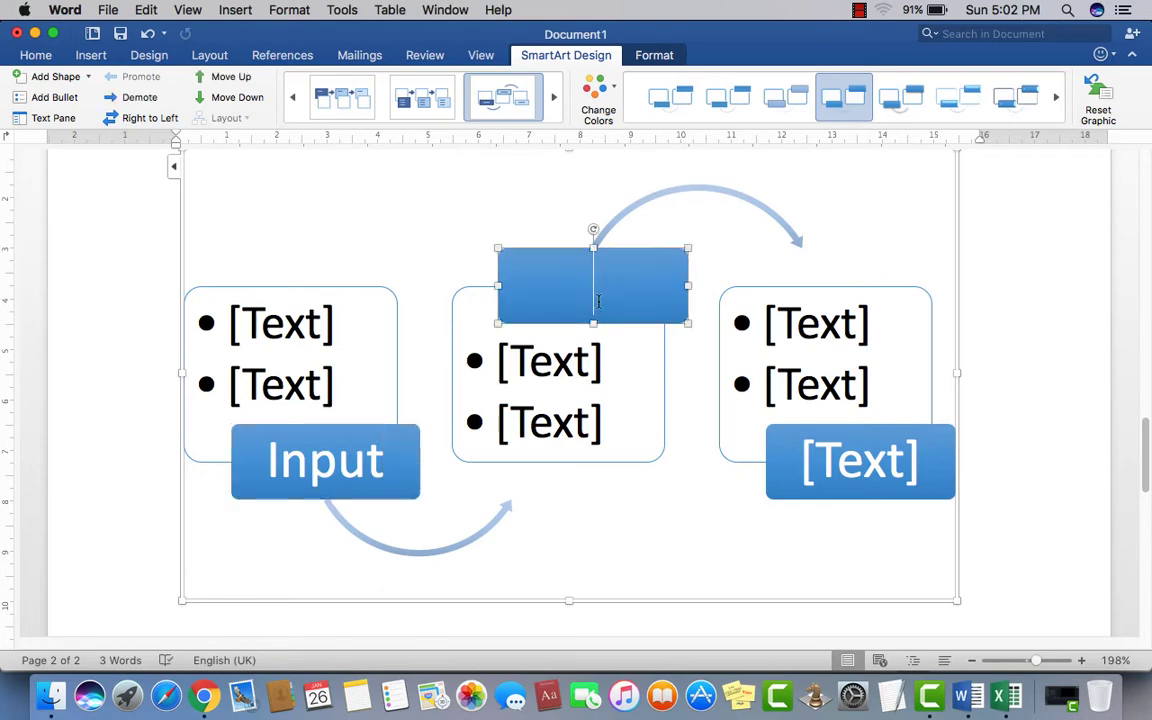
pyautogui.write('Process')
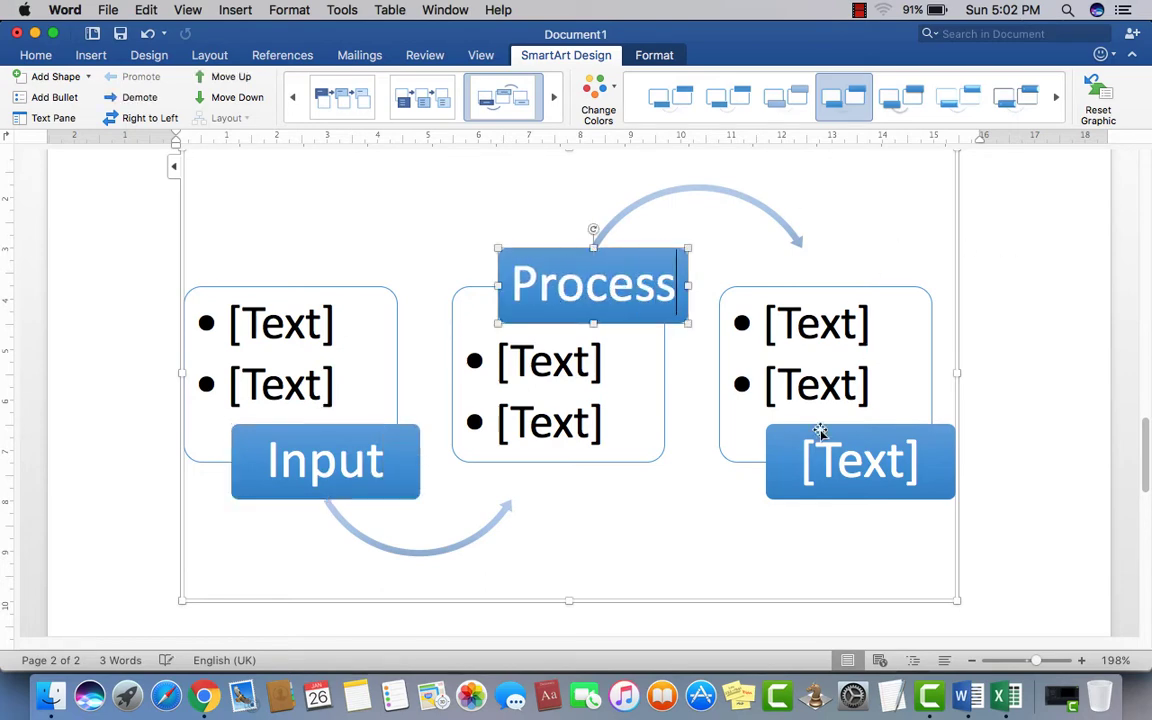
pyautogui.click(839, 465)
pyautogui.write('Ou')
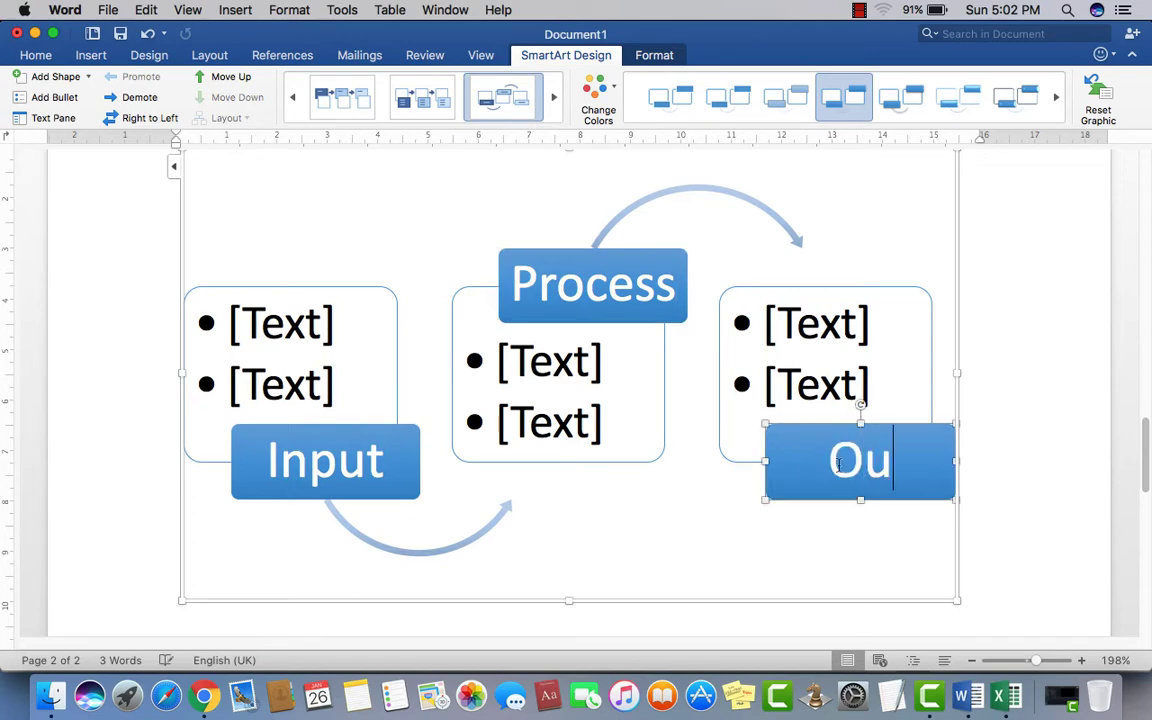
pyautogui.write('tPput')
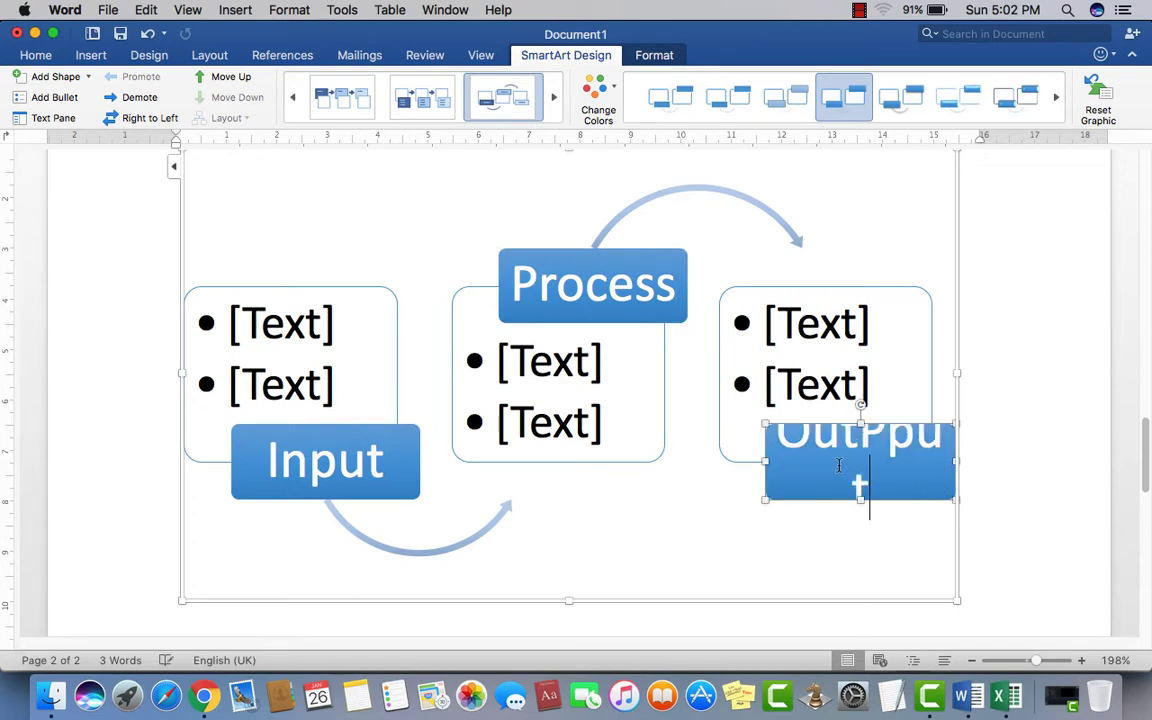
pyautogui.press('BackSpace')
pyautogui.press('BackSpace')
pyautogui.press('BackSpace')
pyautogui.press('BackSpace')
pyautogui.press('BackSpace')
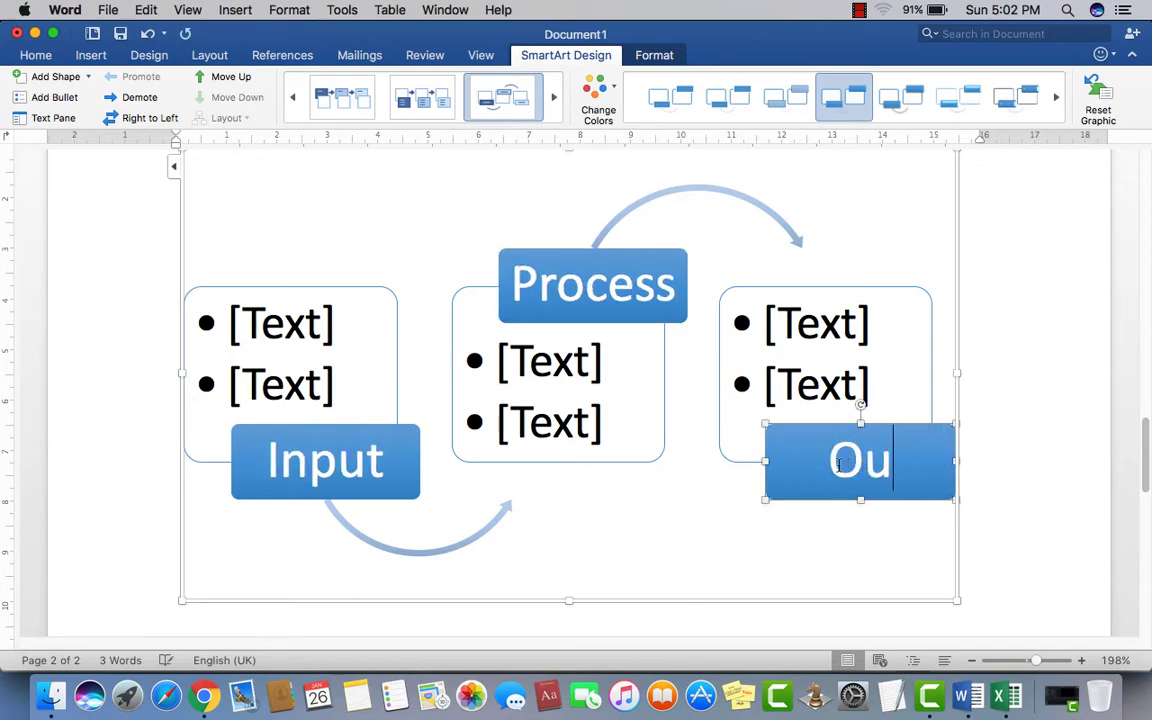
pyautogui.write('tput')
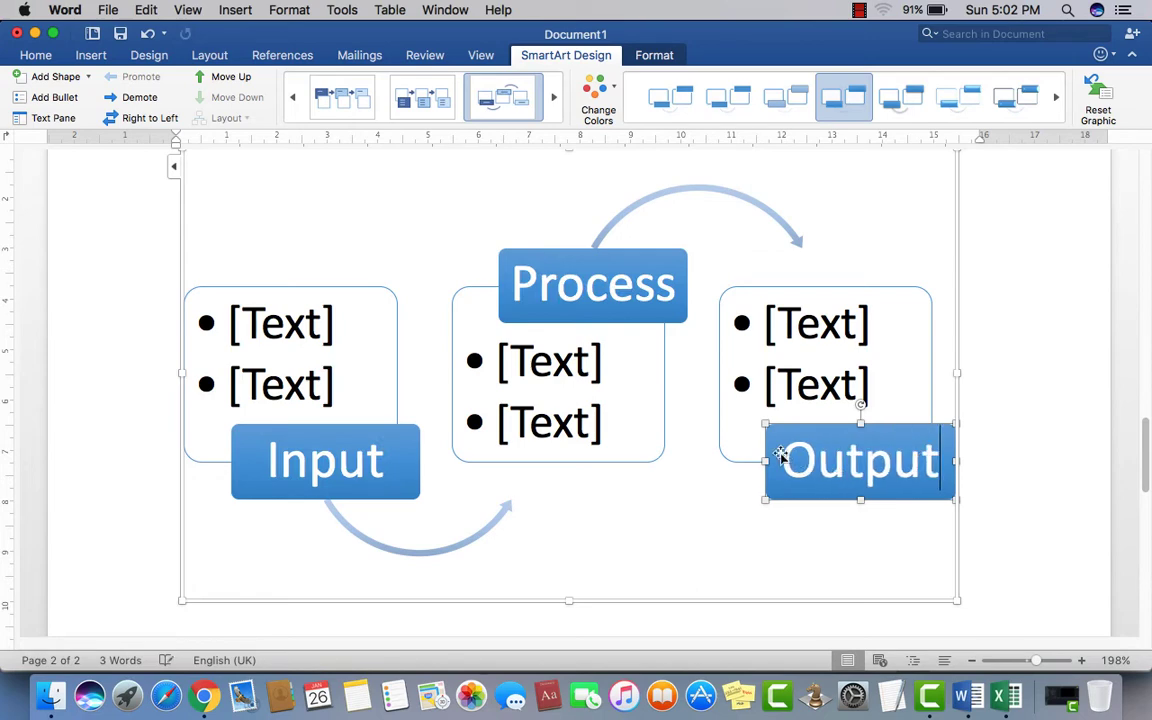
pyautogui.click(336, 332)
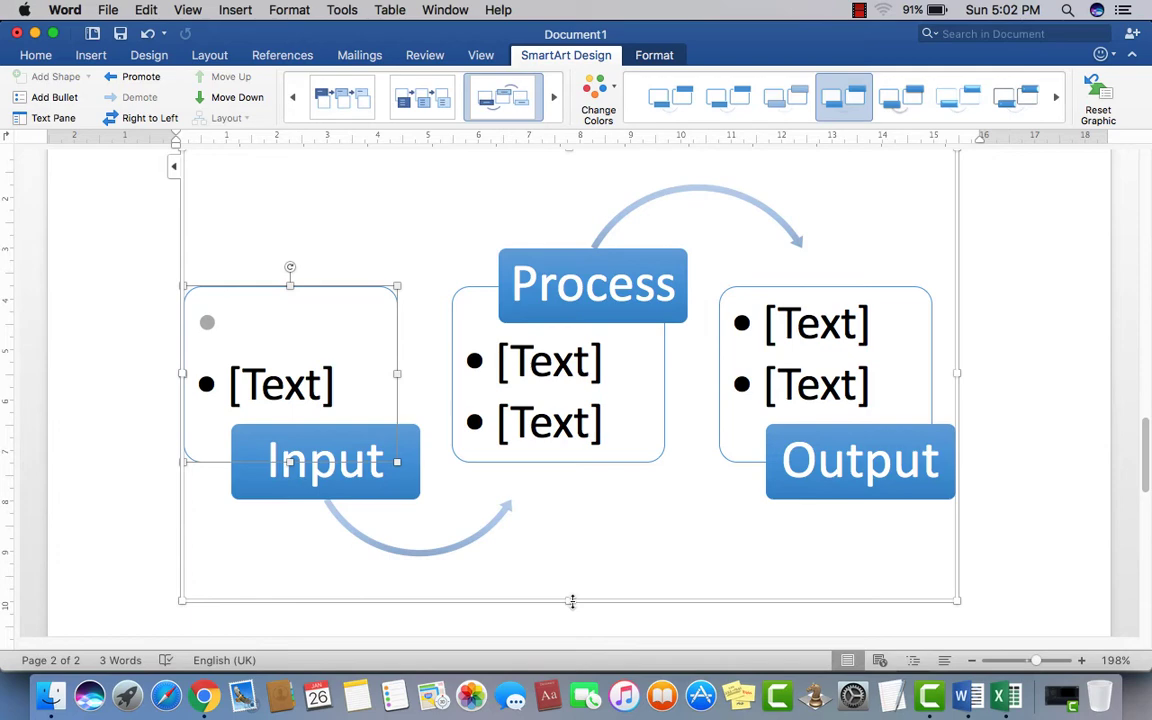
# Step: List Mouse, Keyboard and Mic as the Input bullets
pyautogui.write('K')
pyautogui.press('BackSpace')
pyautogui.write('Mous')
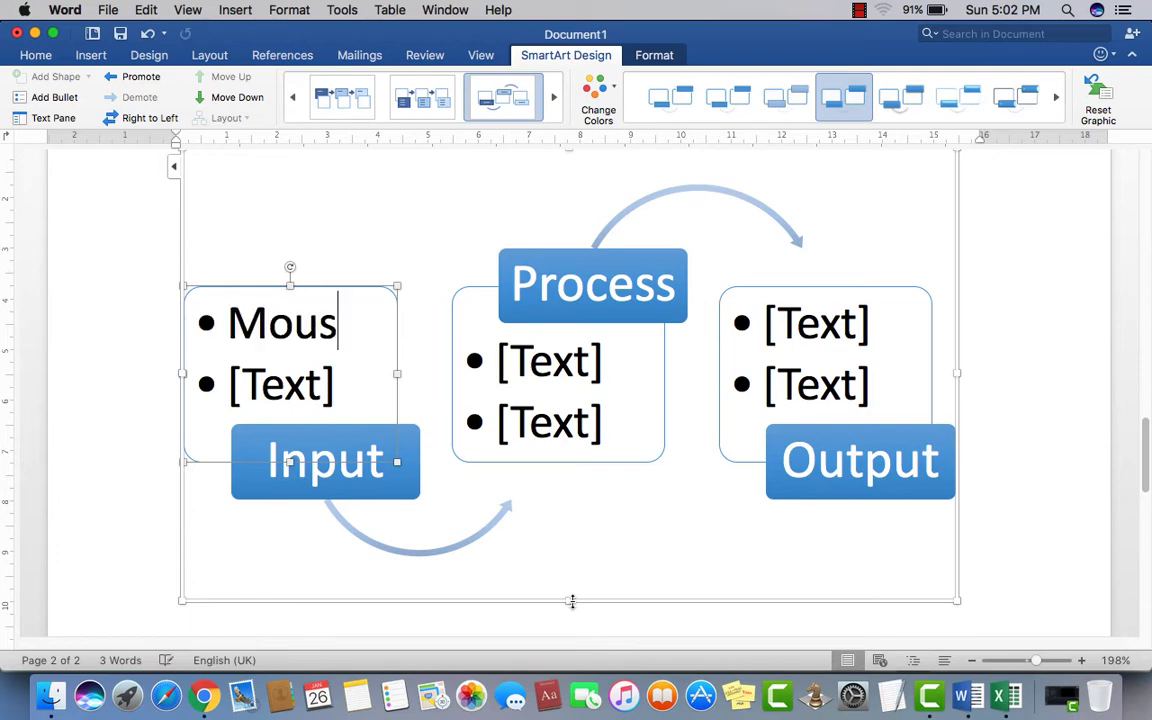
pyautogui.write('e')
pyautogui.press('Return')
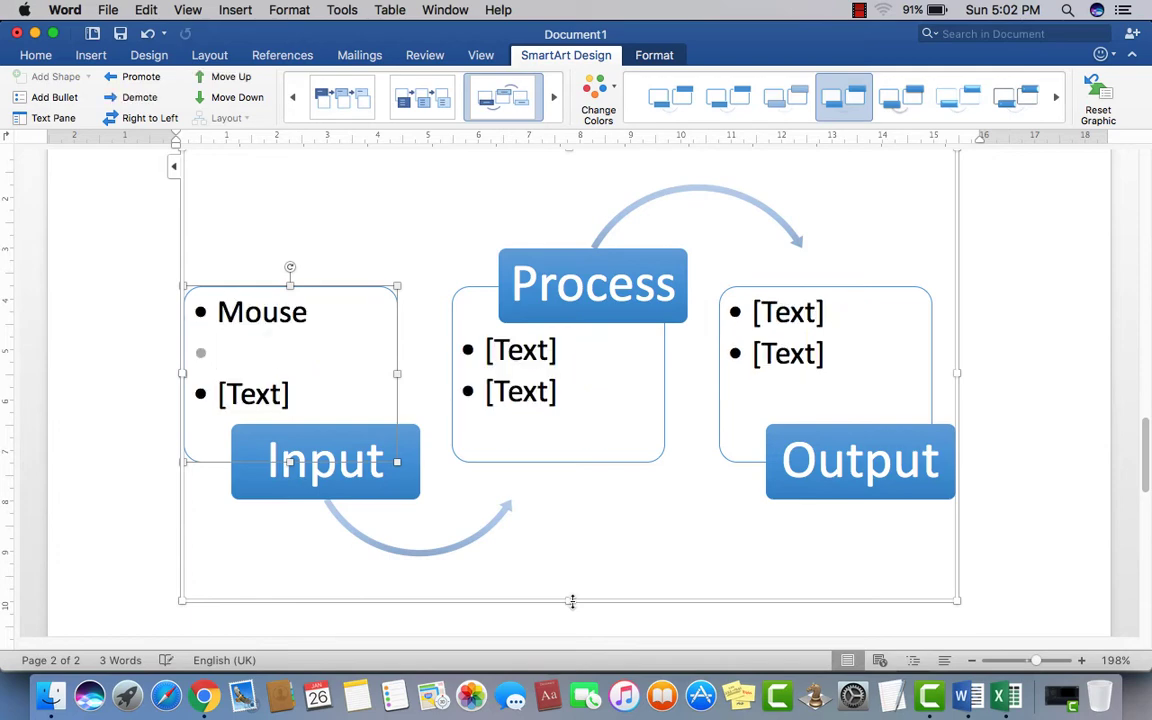
pyautogui.write('Keyboard')
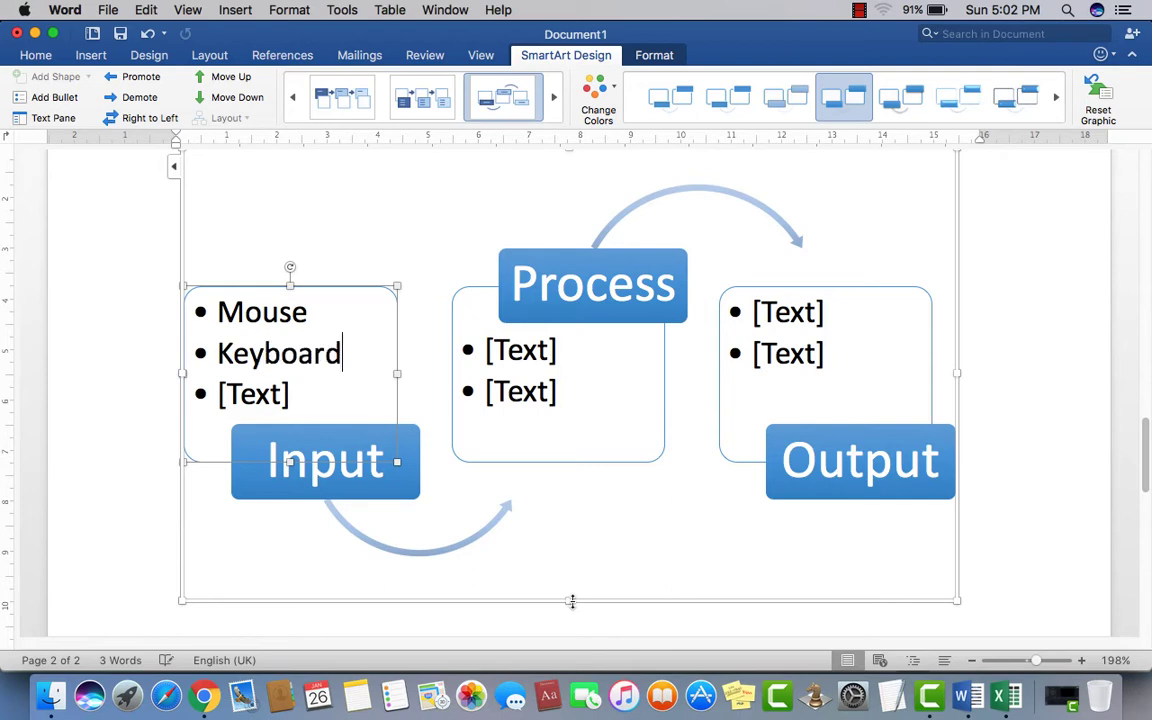
pyautogui.press('BackSpace')
pyautogui.press('BackSpace')
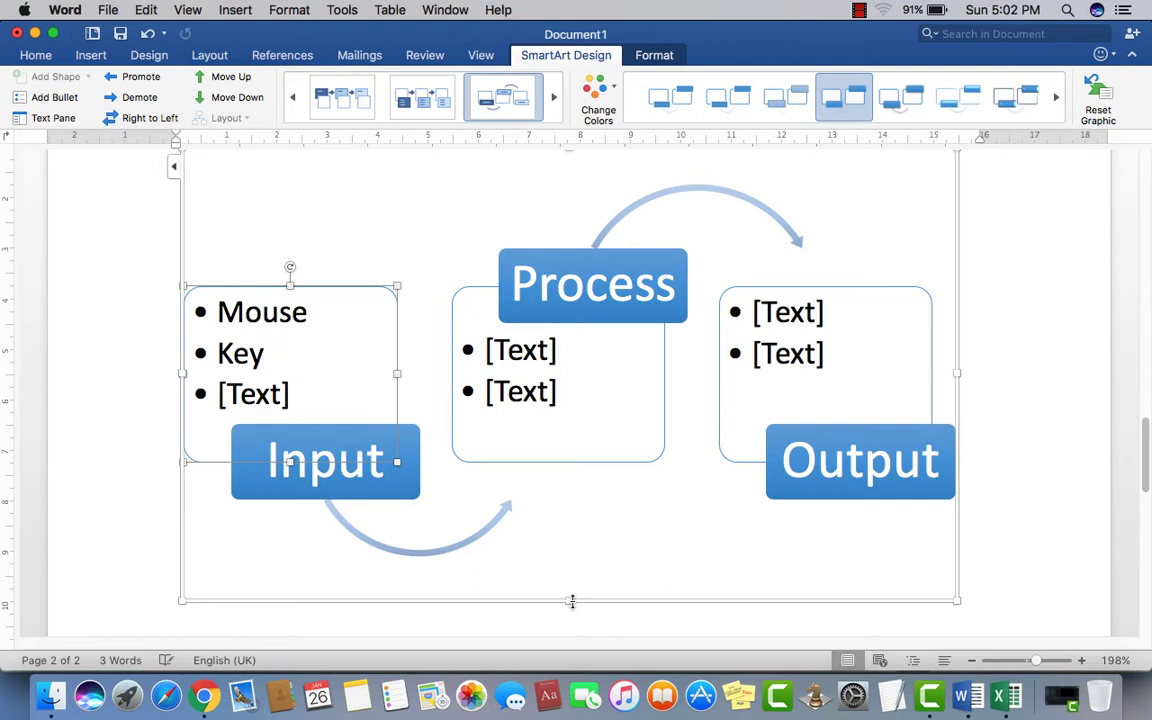
pyautogui.write('o')
pyautogui.press('BackSpace')
pyautogui.write('y')
pyautogui.write('board')
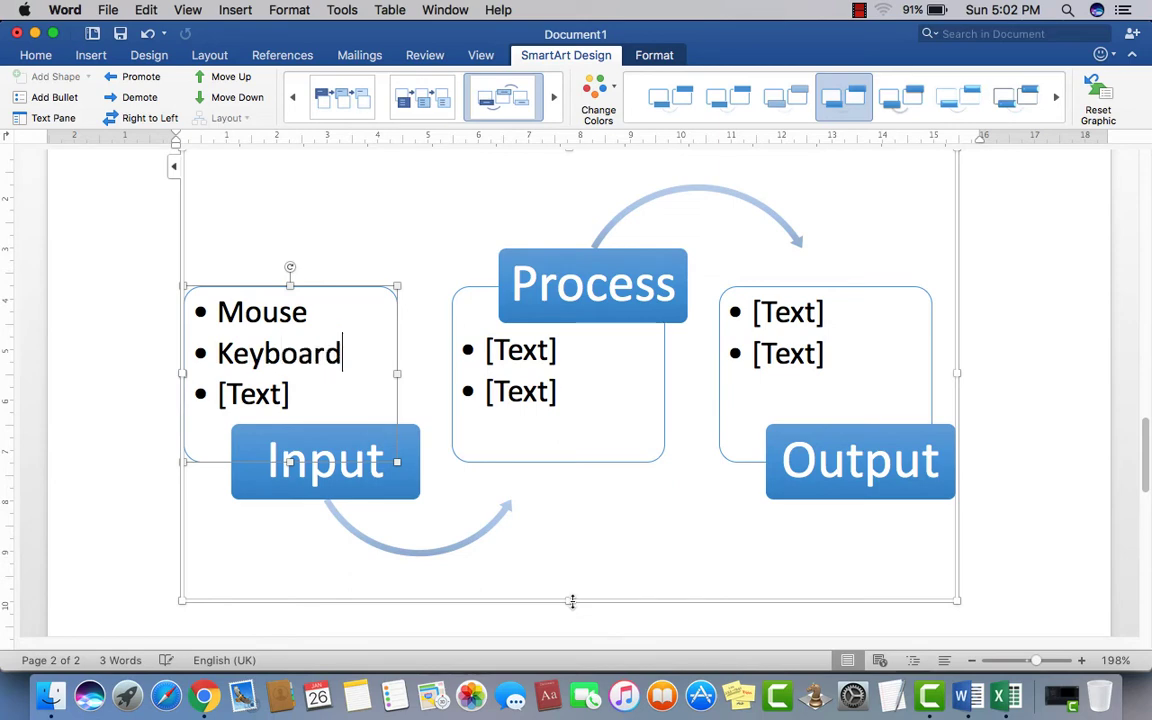
pyautogui.press('Down')
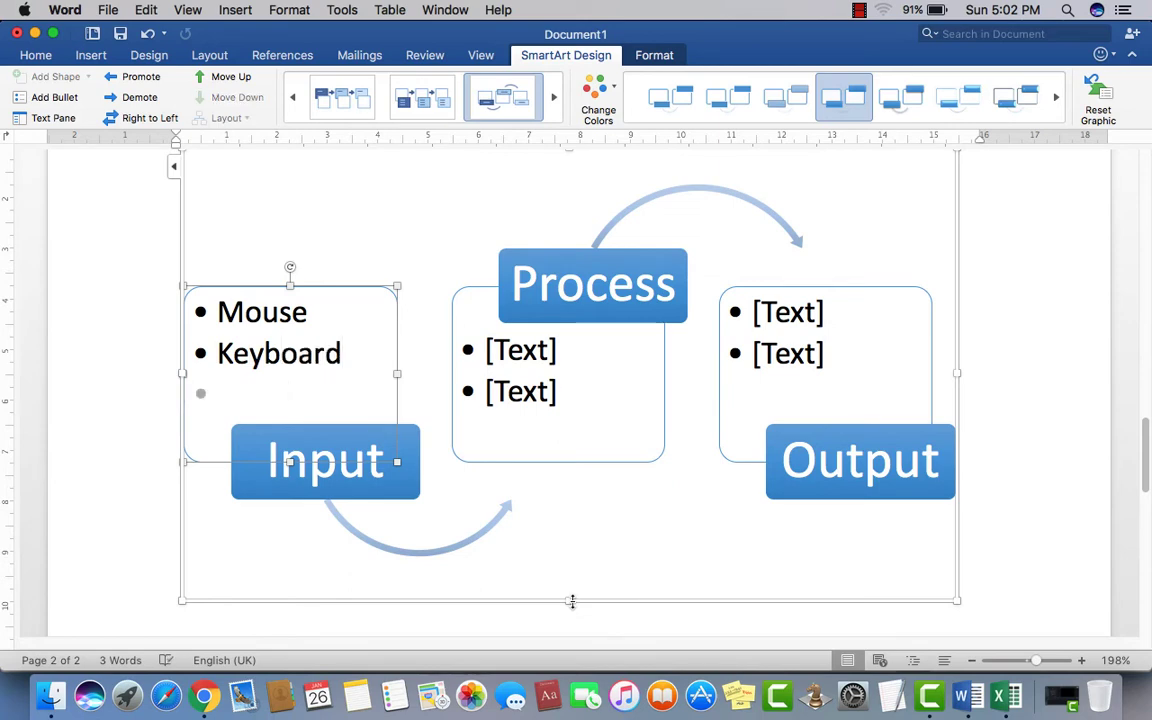
pyautogui.write('Mic')
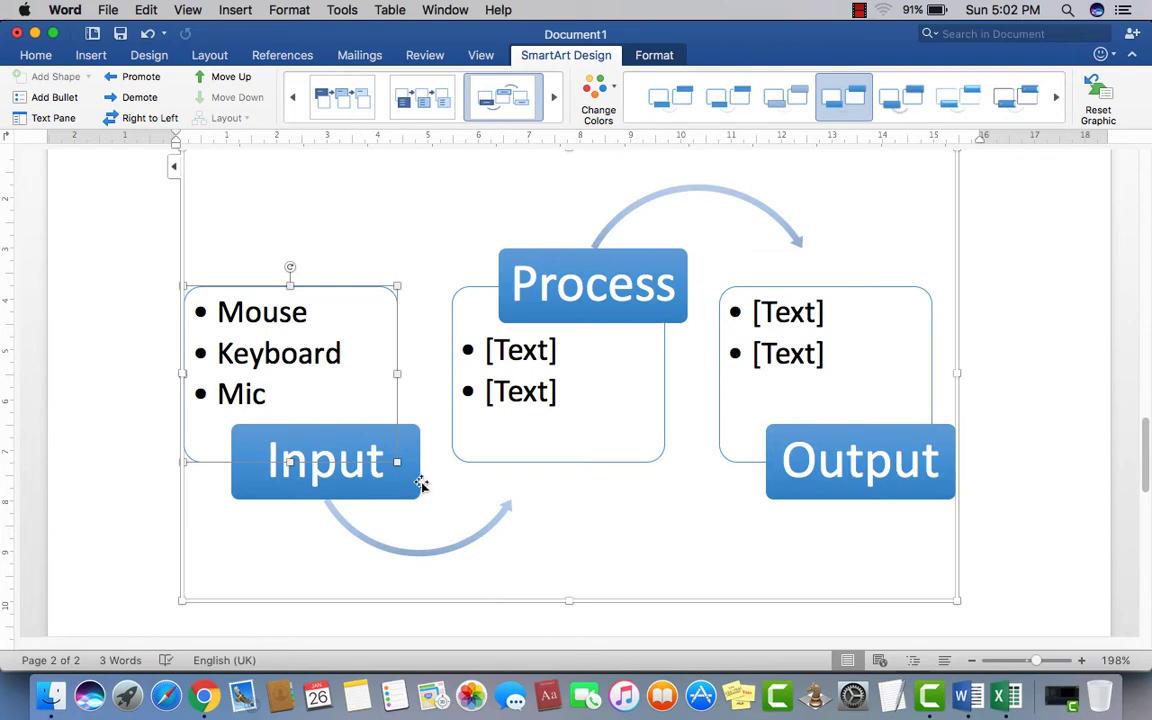
# Step: Add CPU under Process and LED and Printer under Output
pyautogui.click(534, 362)
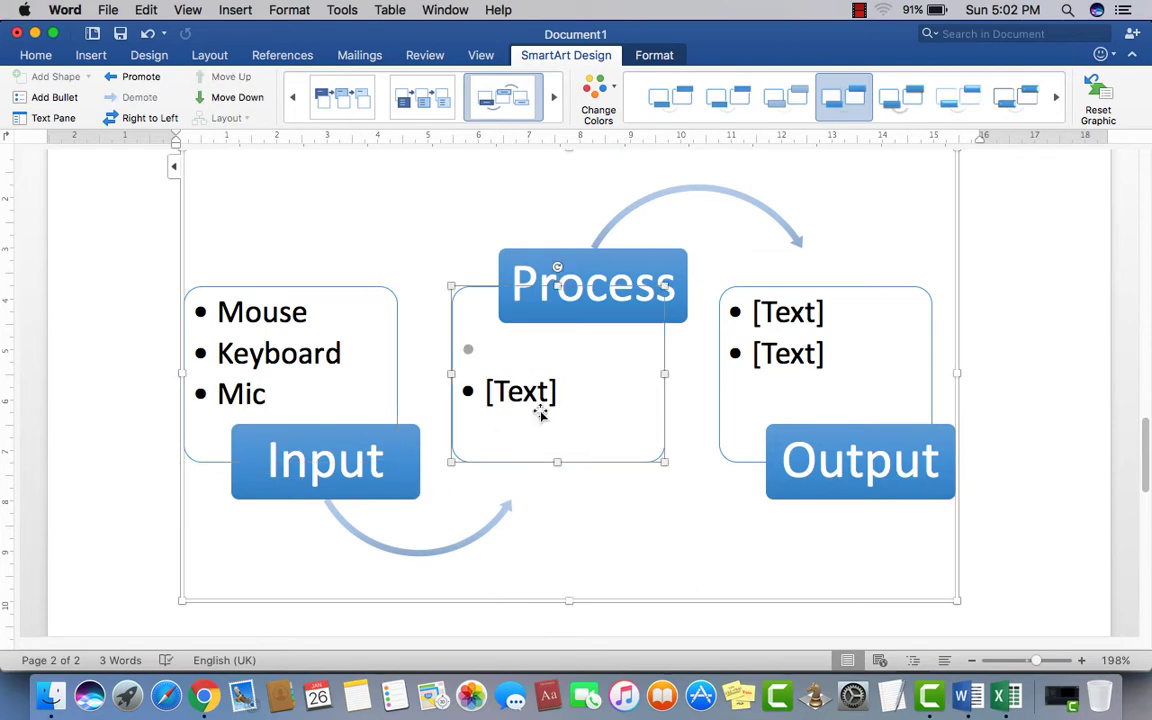
pyautogui.write('CPU')
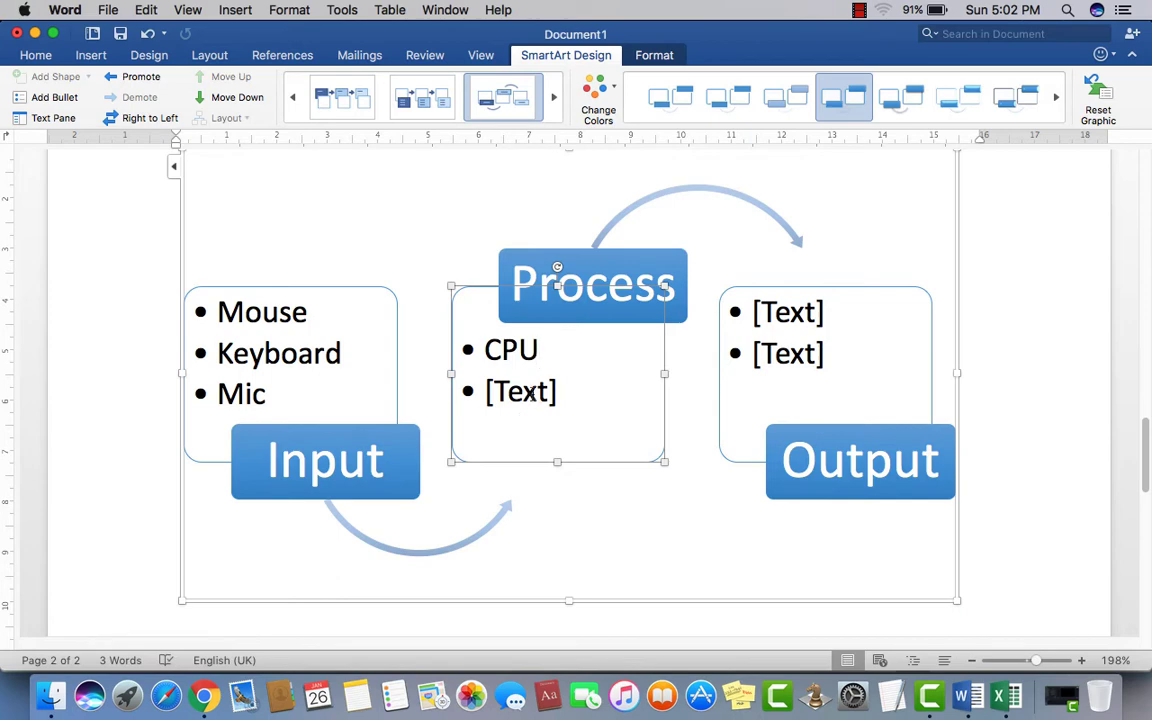
pyautogui.click(530, 394)
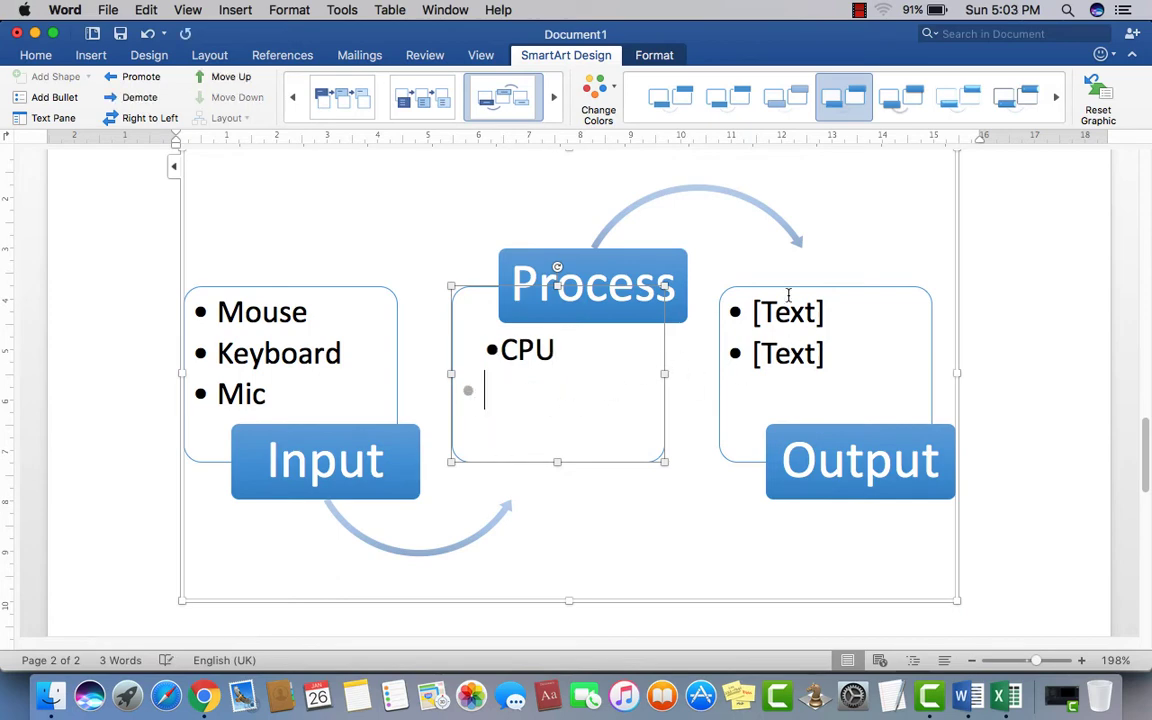
pyautogui.click(789, 305)
pyautogui.click(488, 402)
pyautogui.click(770, 312)
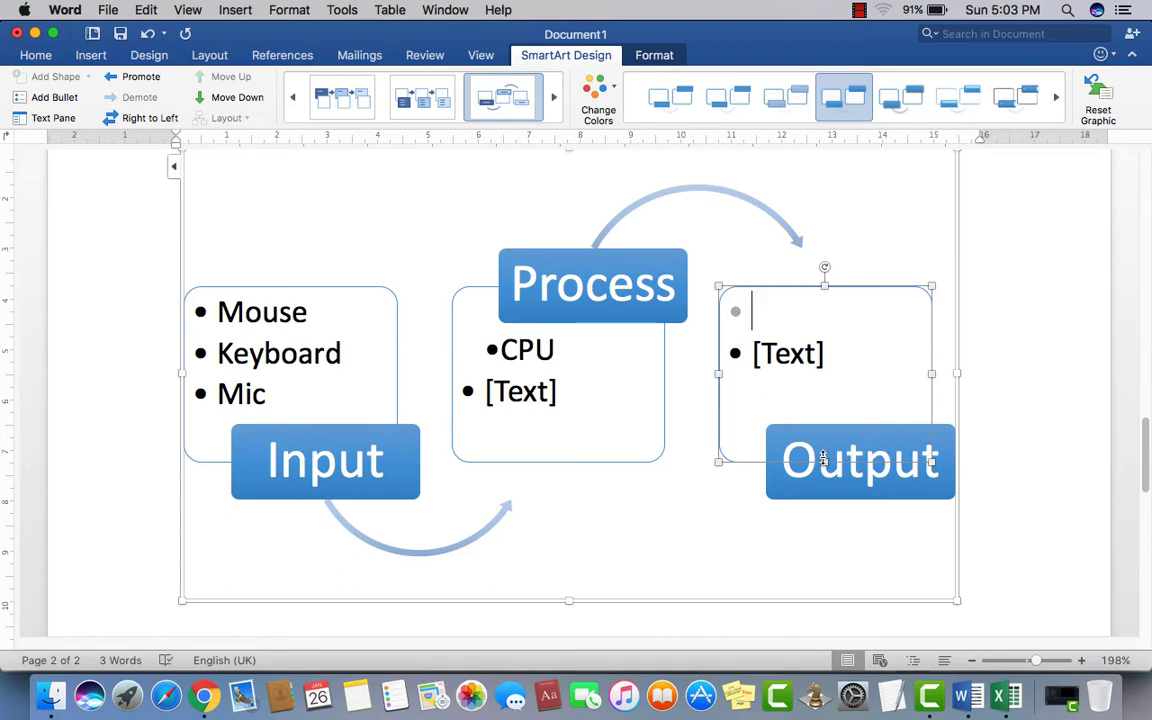
pyautogui.write('LED')
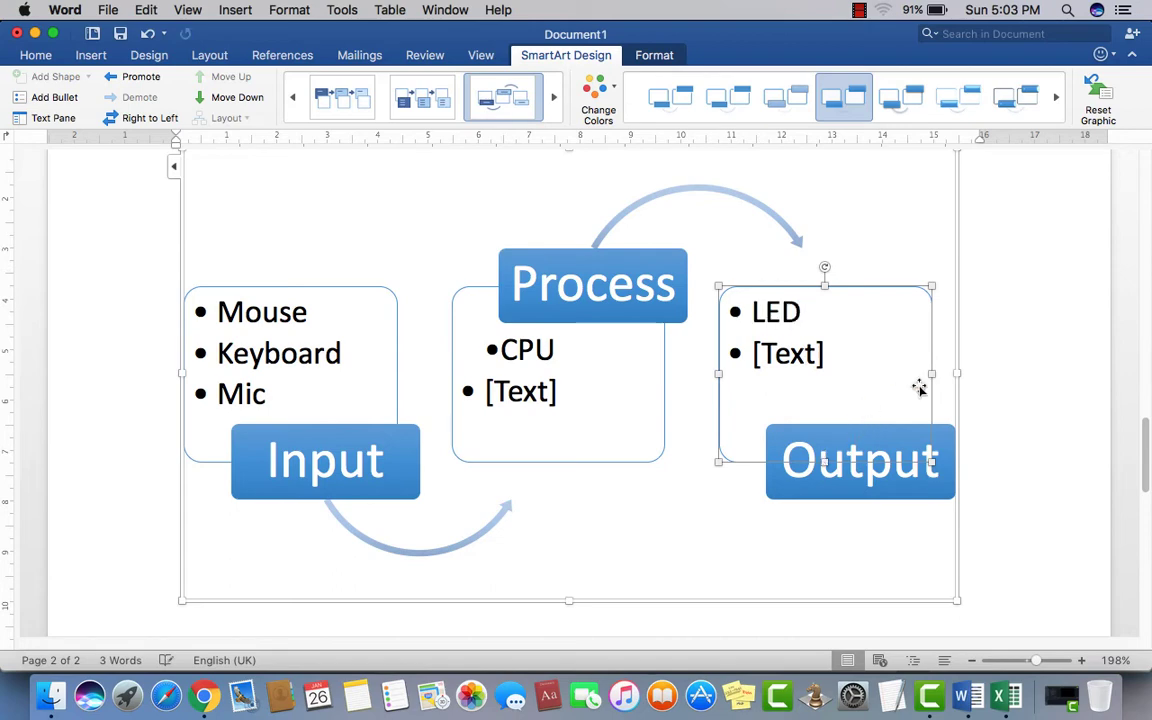
pyautogui.click(817, 374)
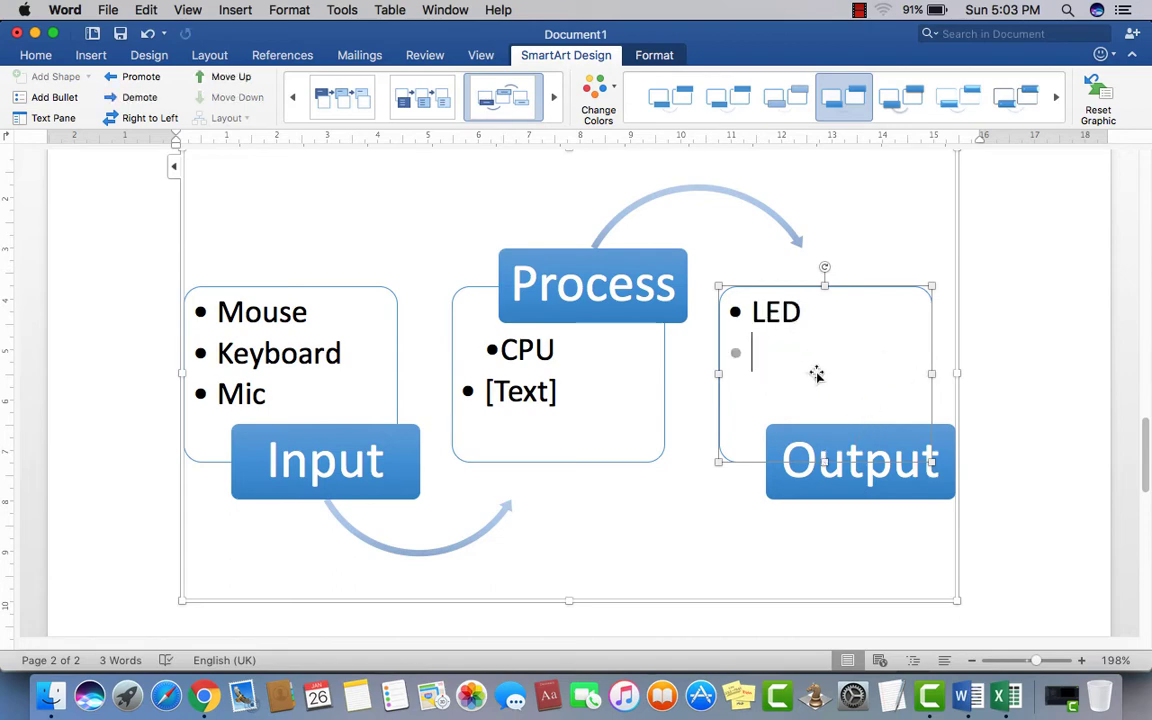
pyautogui.write('S')
pyautogui.write('pe')
pyautogui.press('BackSpace')
pyautogui.press('BackSpace')
pyautogui.press('BackSpace')
pyautogui.write('Printer')
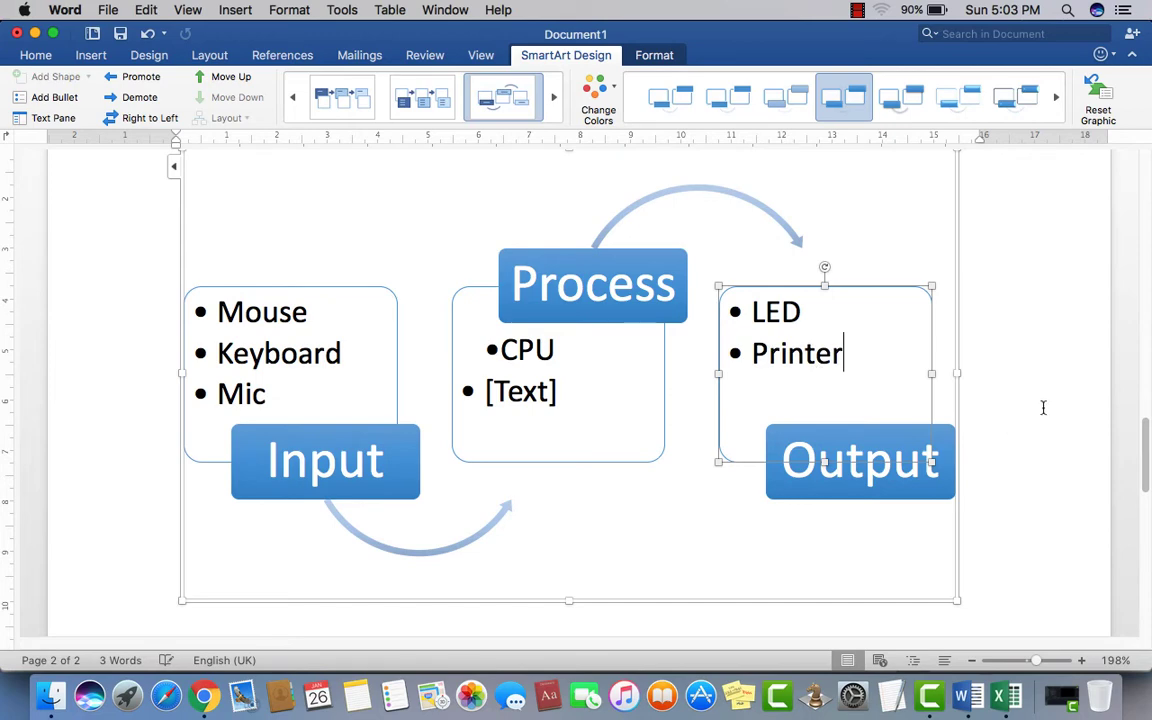
pyautogui.click(1043, 407)
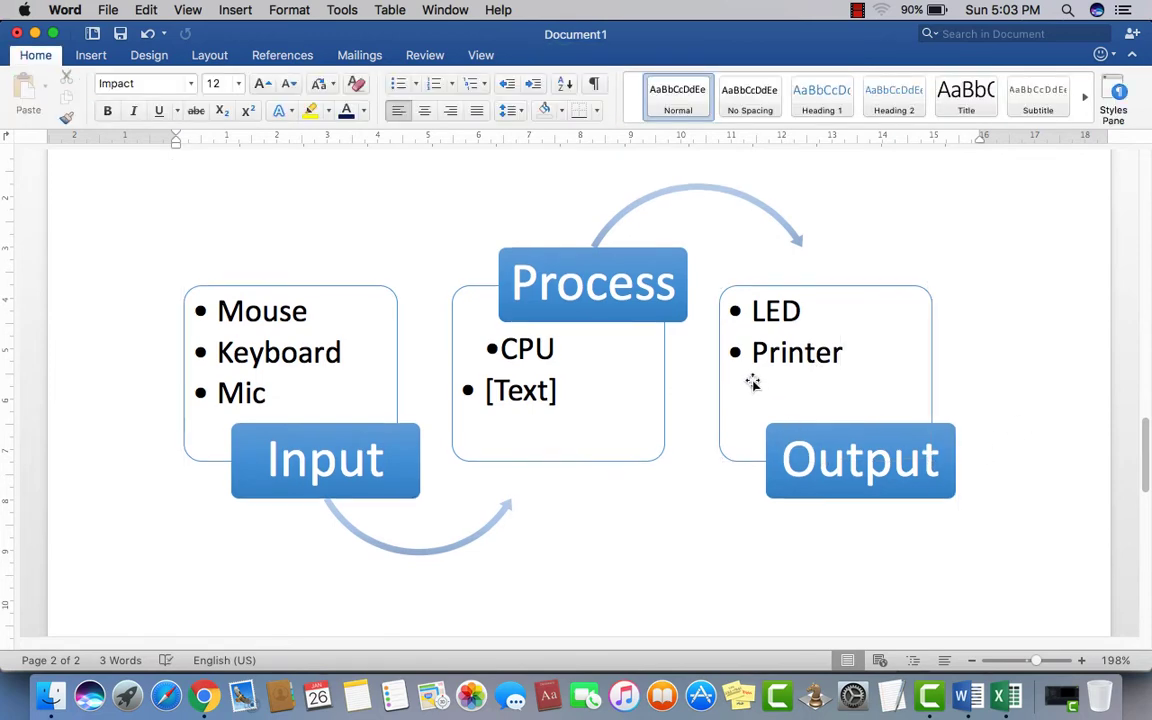
# Step: Type GPU into the empty second Process bullet beneath CPU
pyautogui.scroll(3, 752, 382)
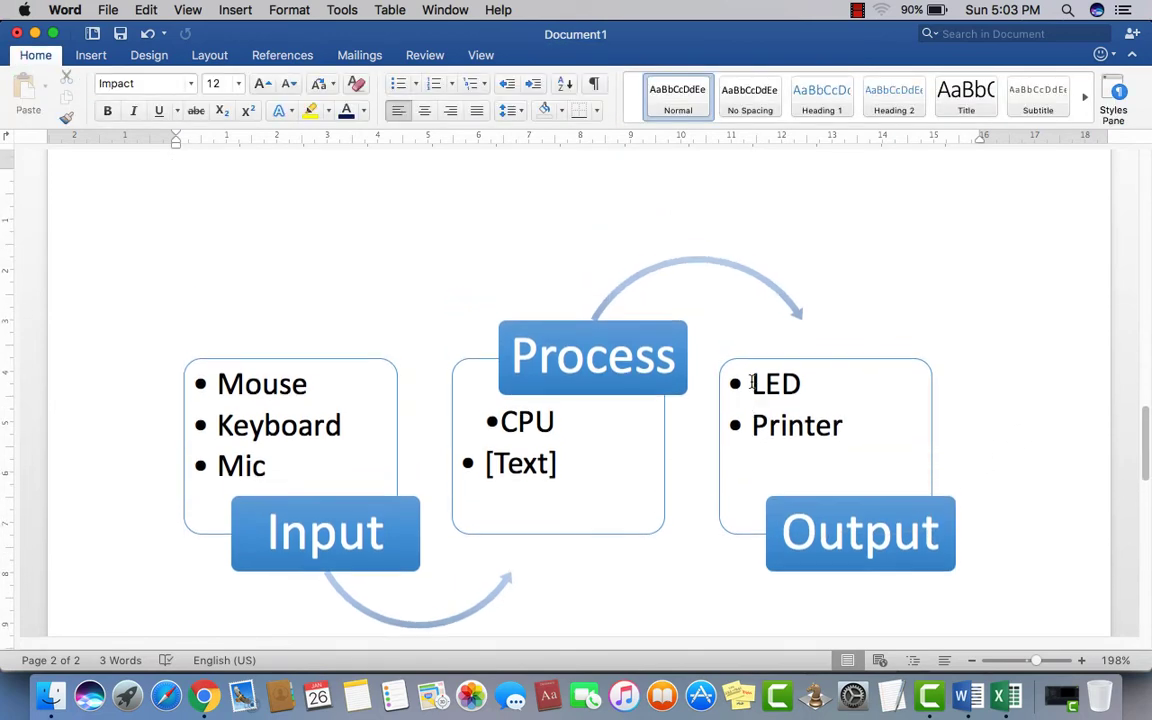
pyautogui.scroll(-2, 752, 382)
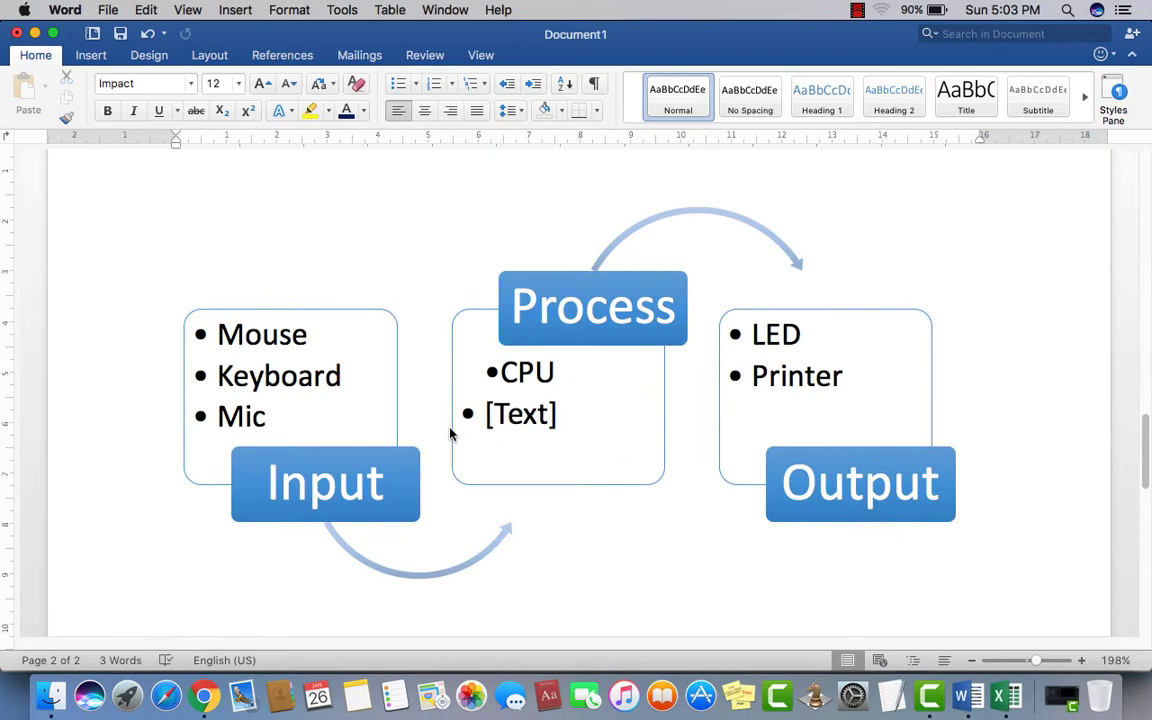
pyautogui.click(463, 413)
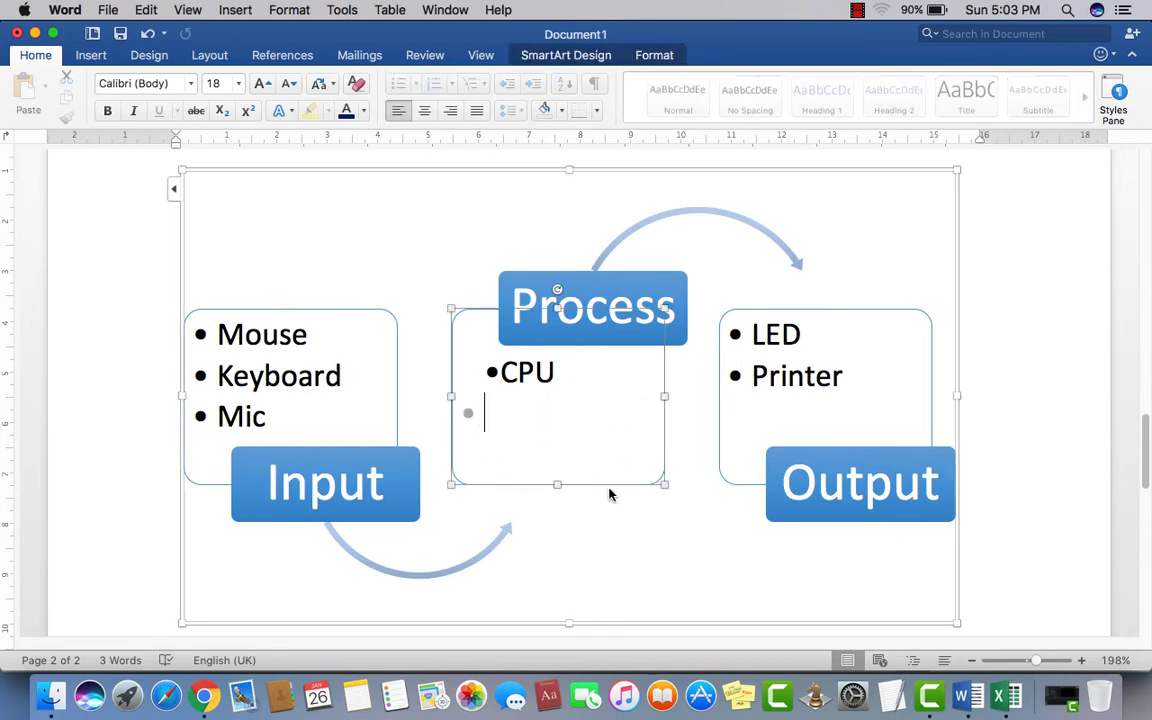
pyautogui.click(1034, 406)
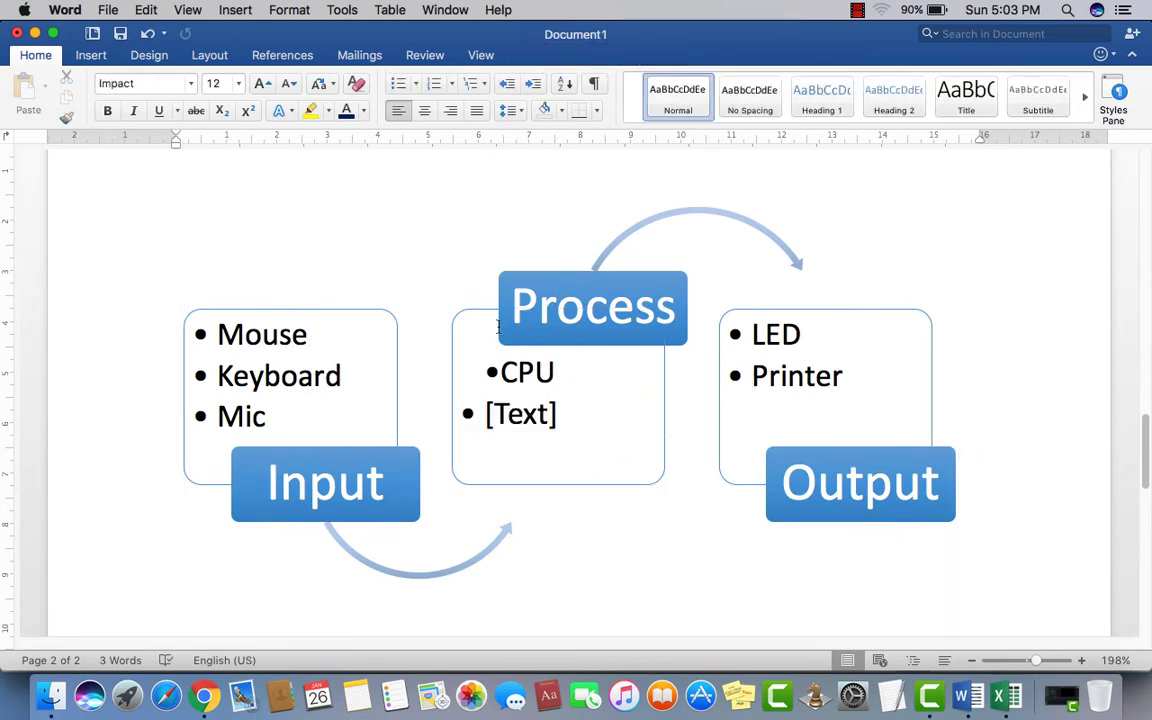
pyautogui.click(528, 421)
pyautogui.write('G')
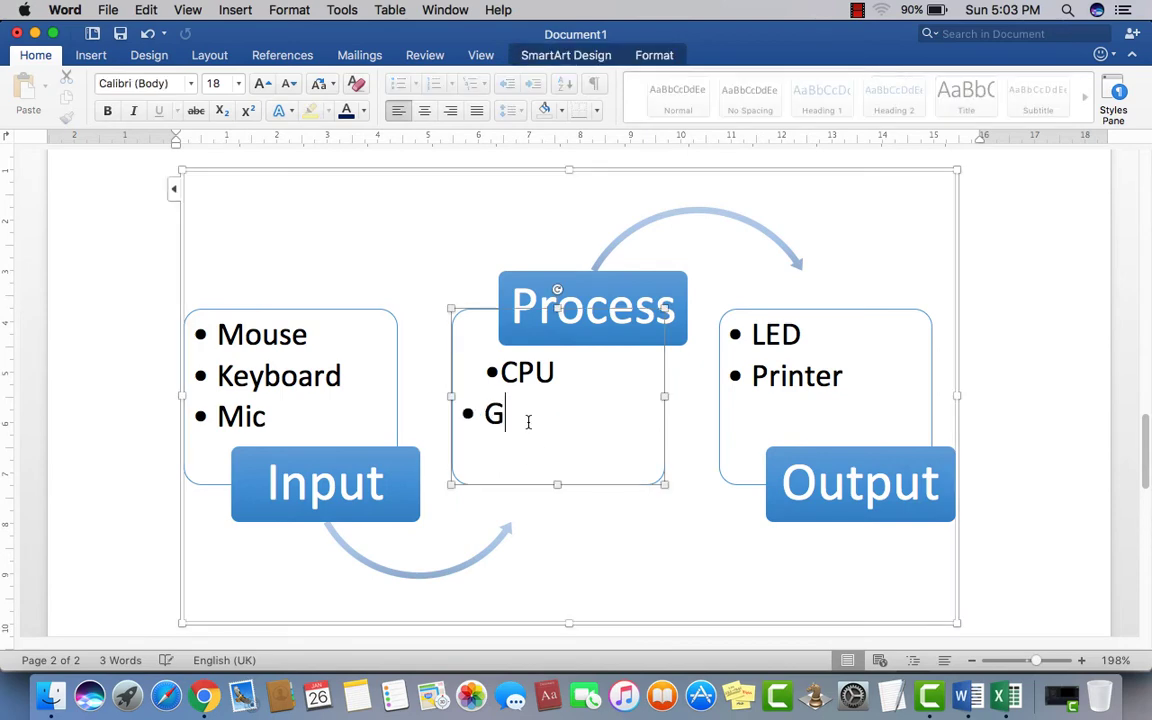
pyautogui.write('PU')
pyautogui.click(1041, 458)
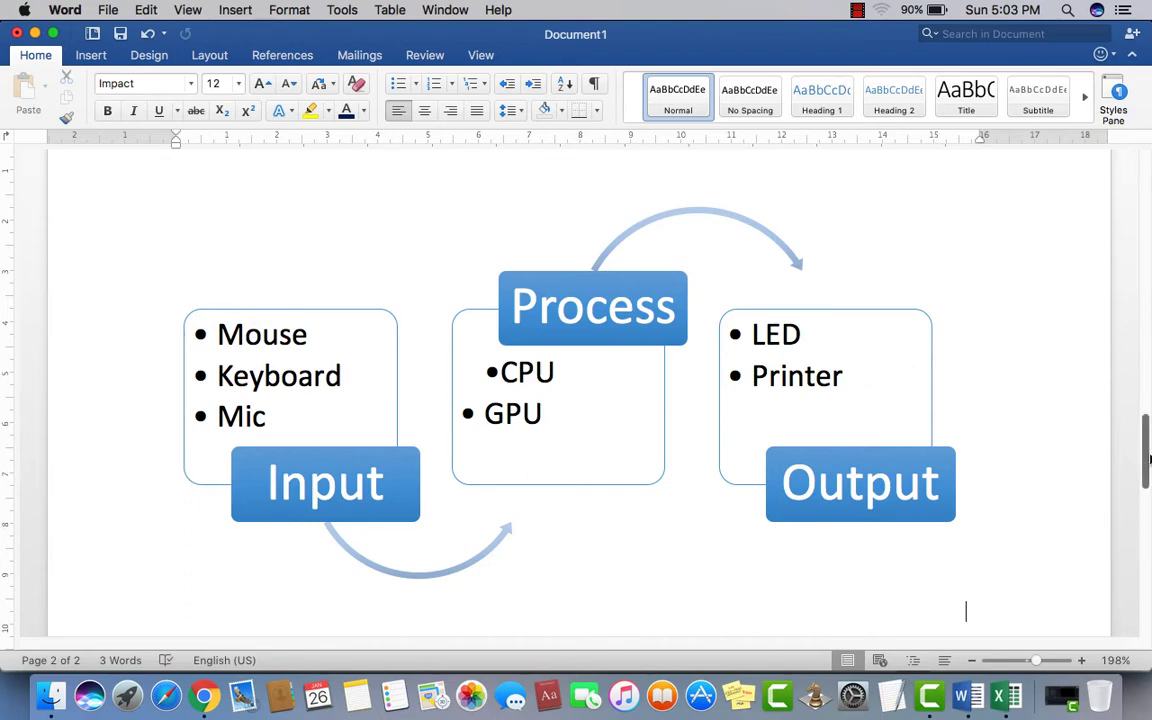
pyautogui.scroll(3, 1148, 462)
pyautogui.moveTo(1146, 455); pyautogui.dragTo(1148, 463)
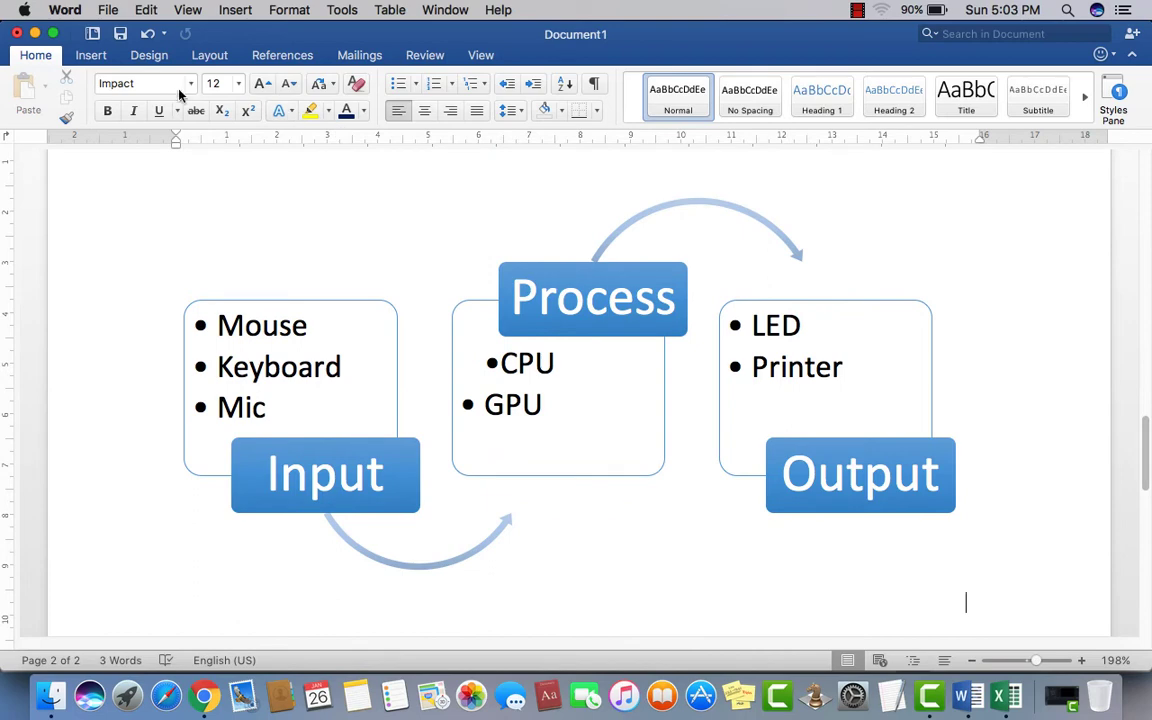
pyautogui.click(91, 56)
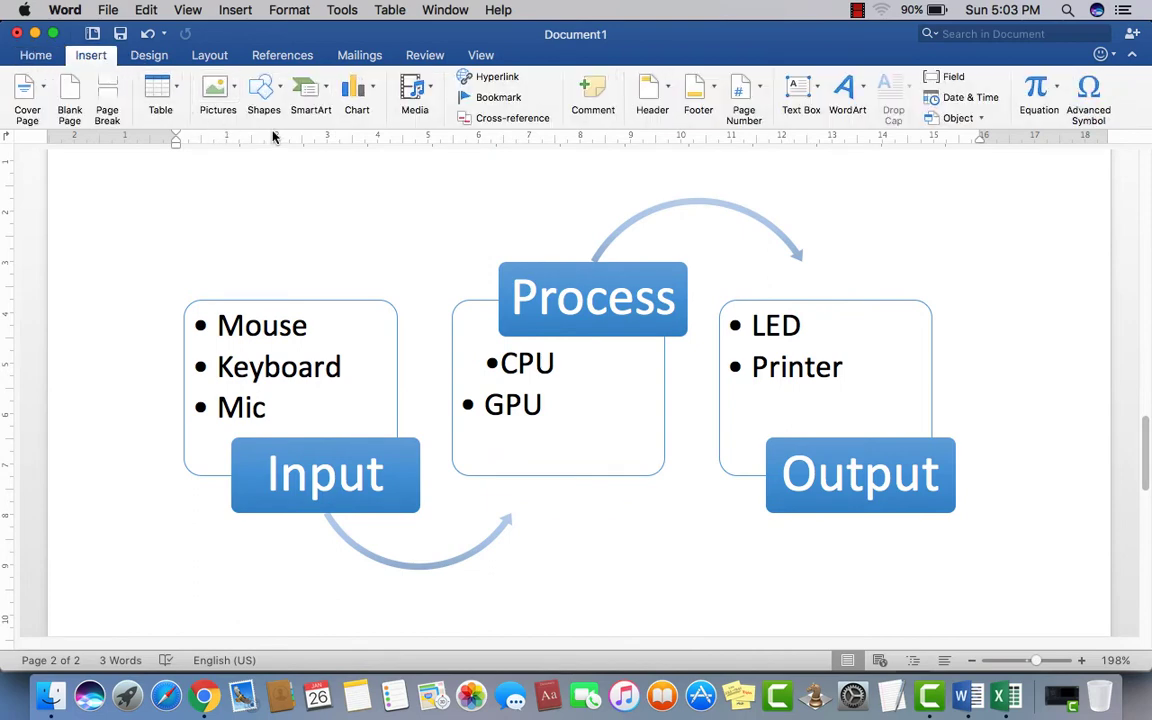
pyautogui.click(332, 92)
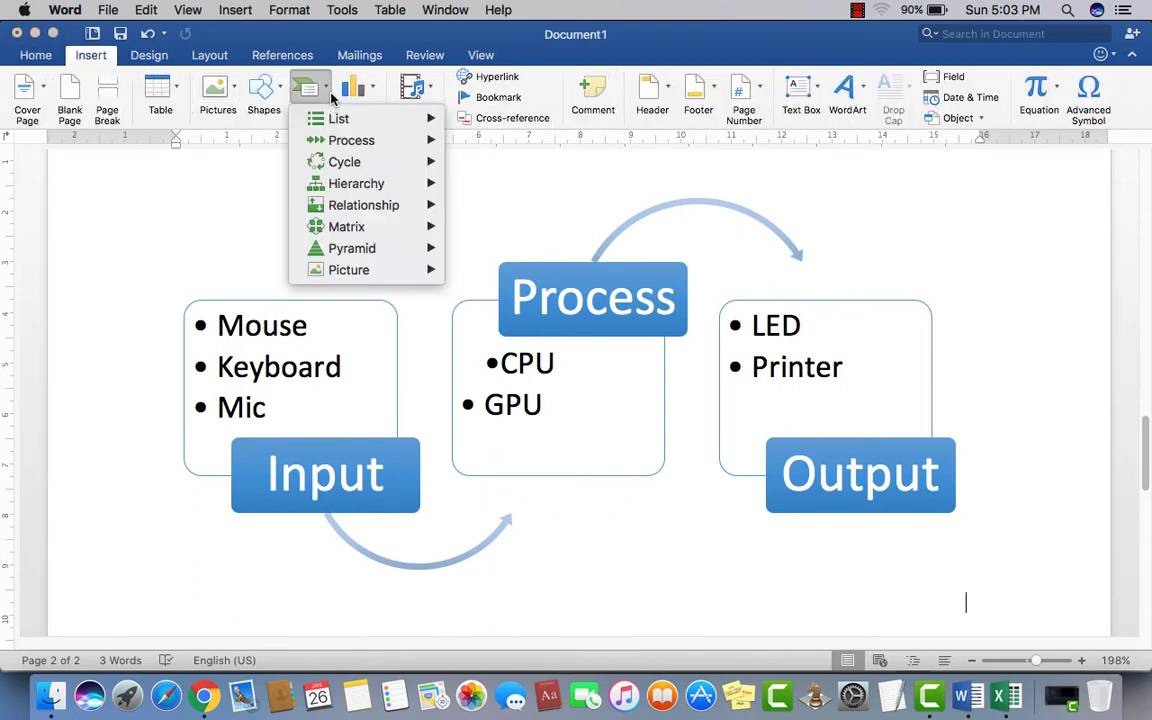
pyautogui.moveTo(340, 146)
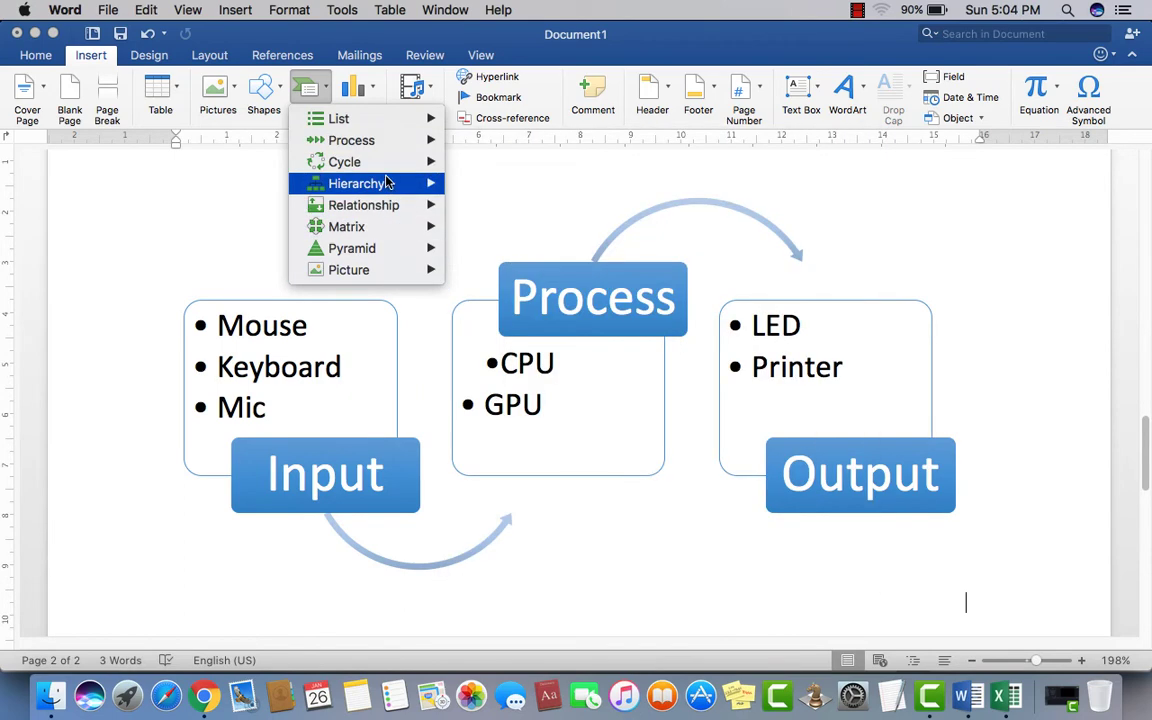
pyautogui.moveTo(385, 168)
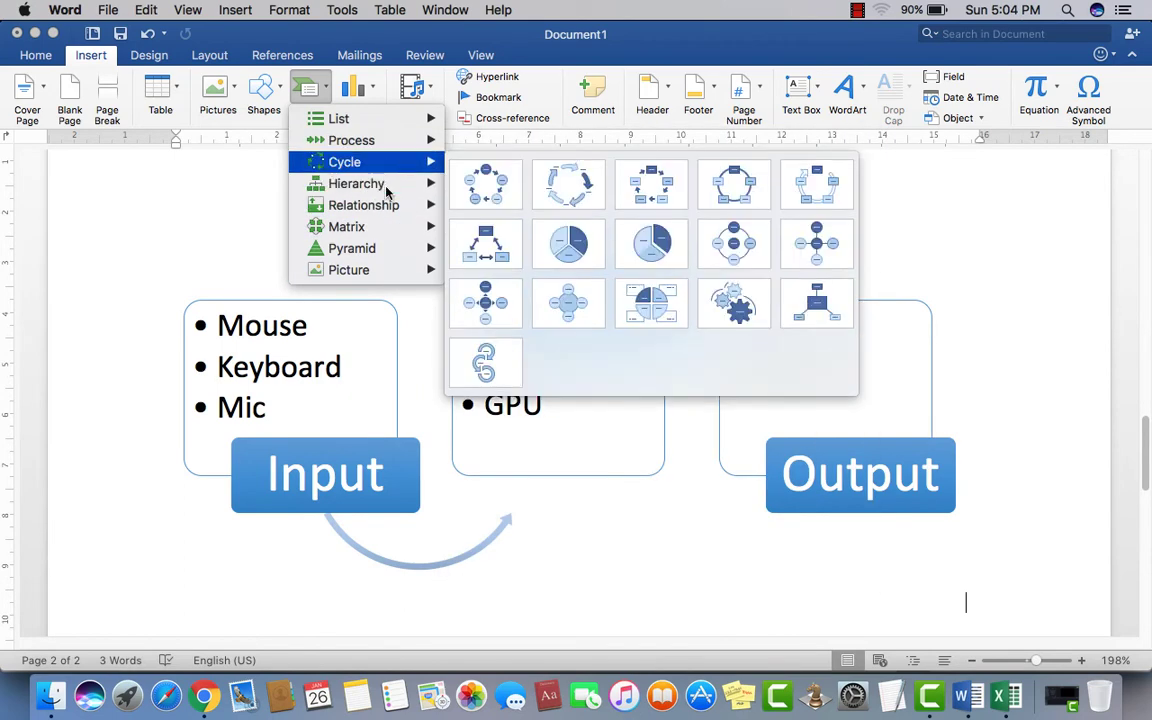
pyautogui.moveTo(389, 191)
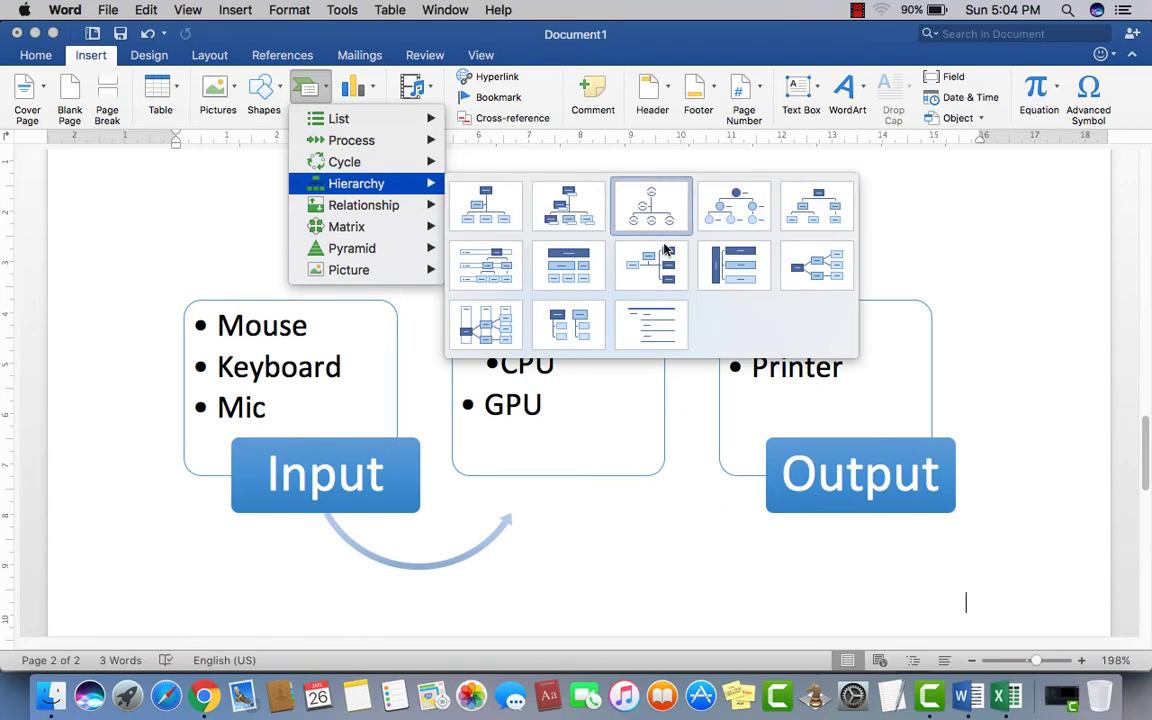
pyautogui.moveTo(363, 207)
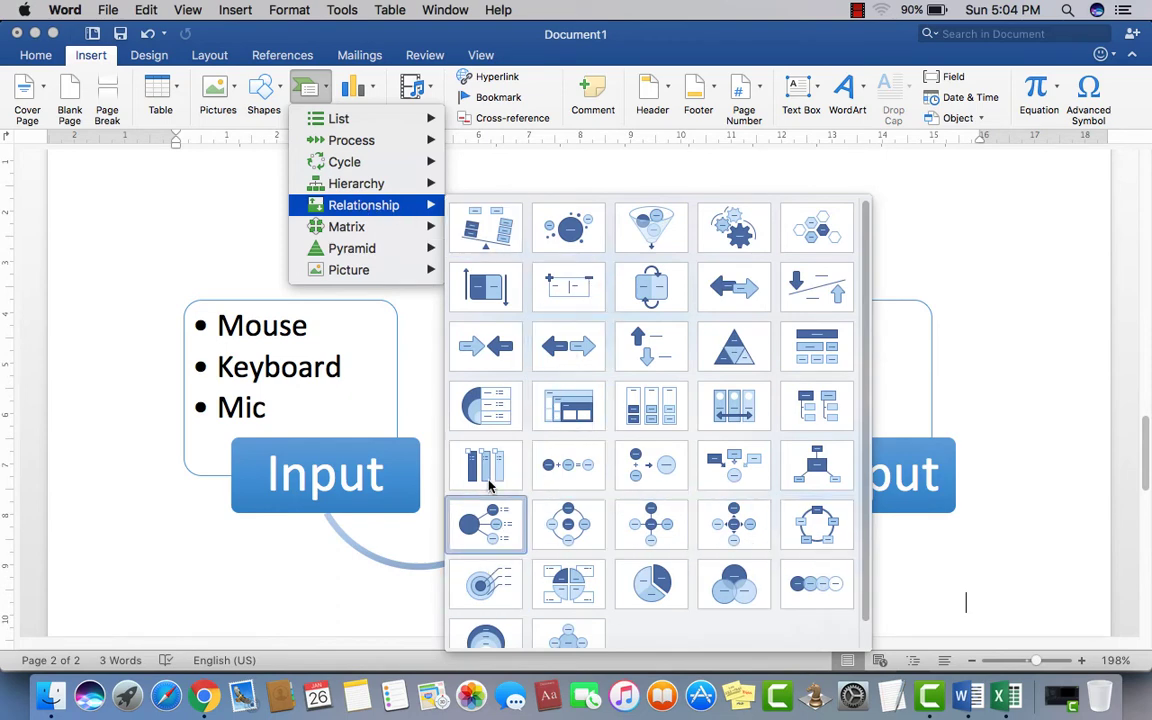
pyautogui.moveTo(353, 235)
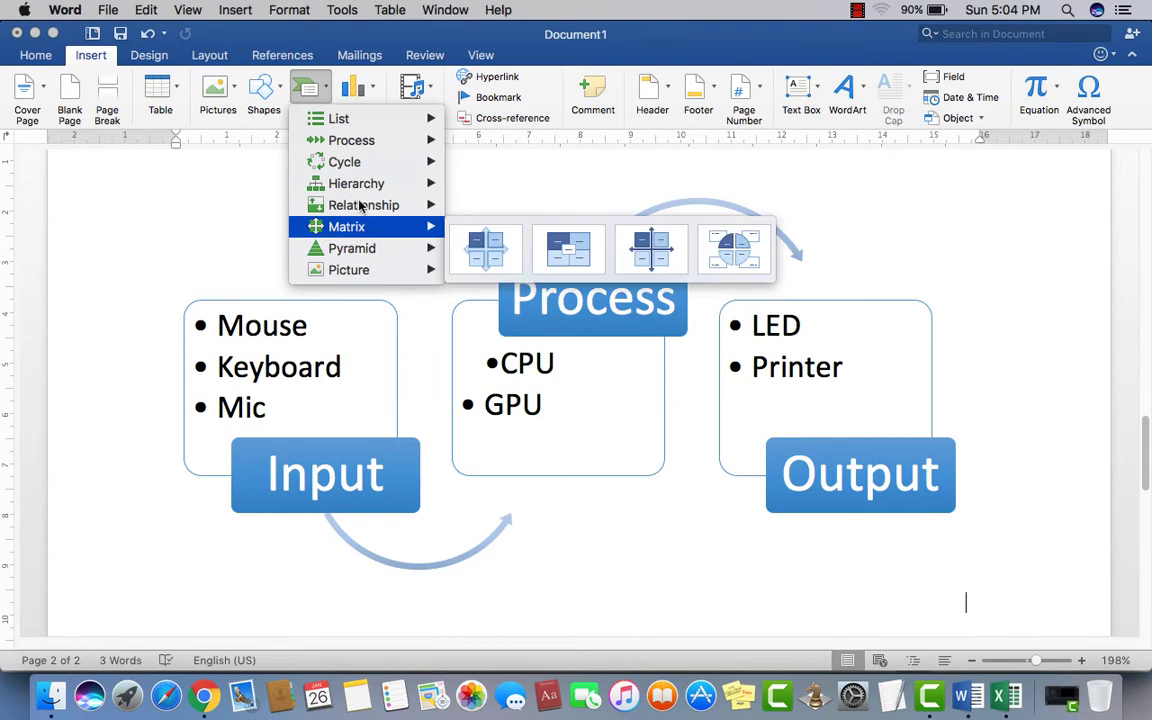
pyautogui.moveTo(362, 121)
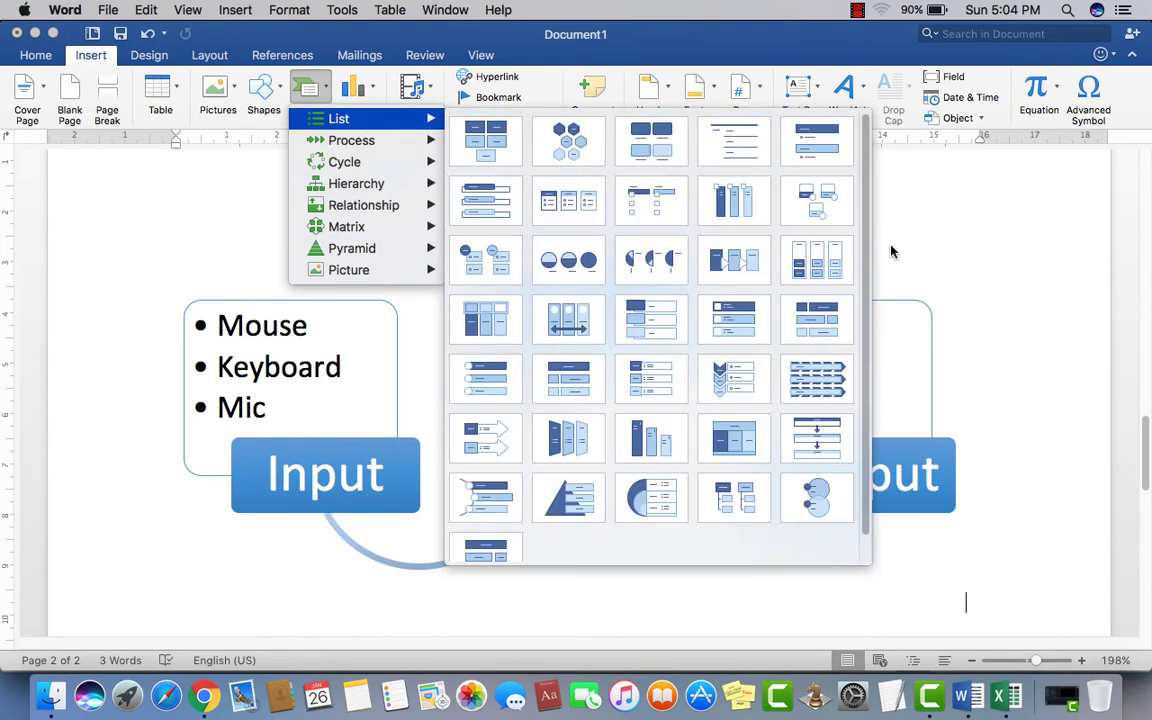
pyautogui.click(951, 243)
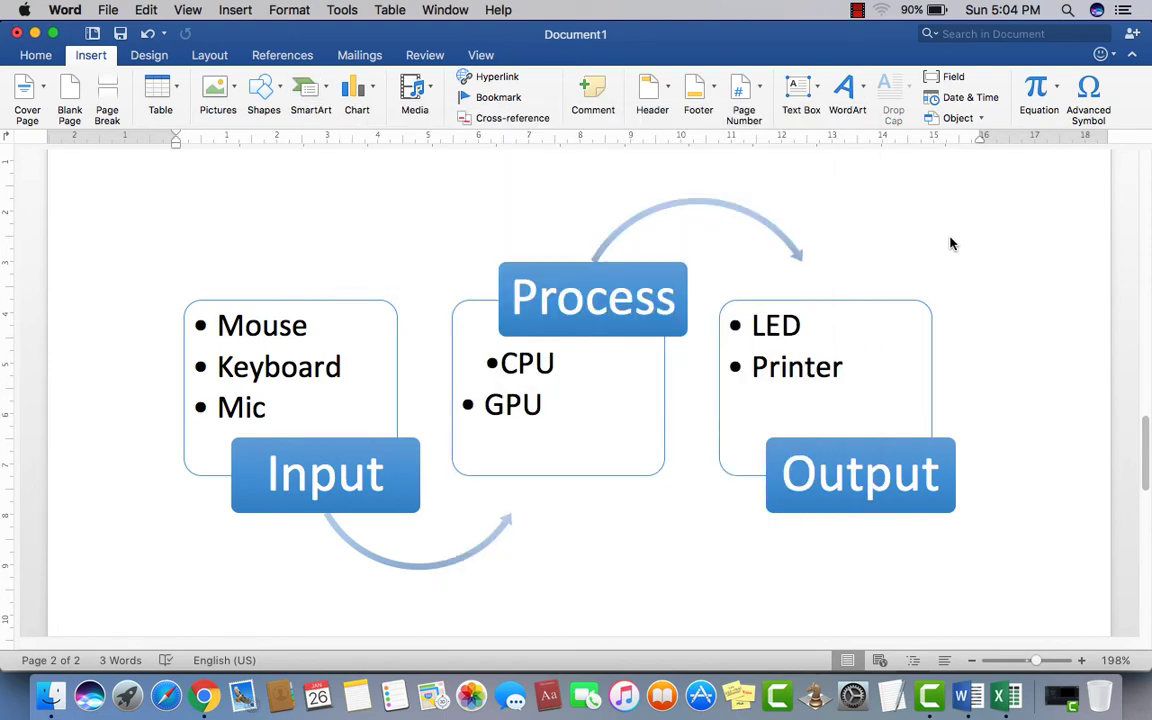
# Step: Insert a Clustered Column chart below the diagram from the Chart types list
pyautogui.click(373, 91)
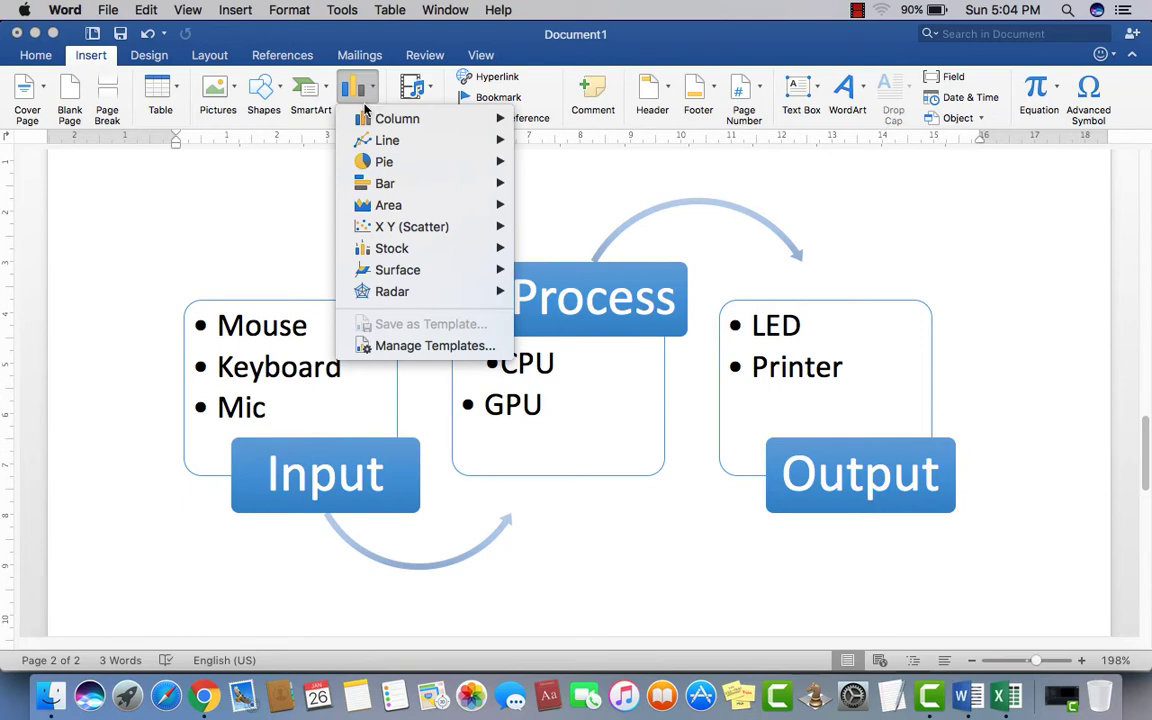
pyautogui.click(267, 208)
pyautogui.scroll(-5, 419, 370)
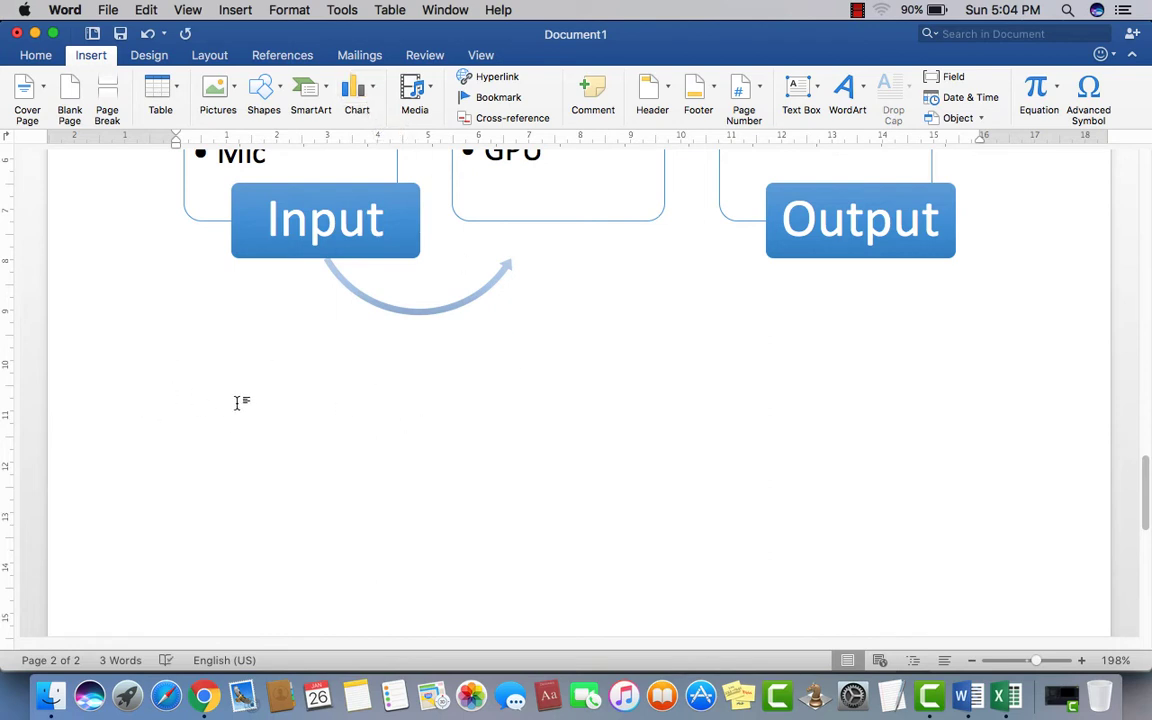
pyautogui.click(373, 91)
pyautogui.moveTo(375, 125)
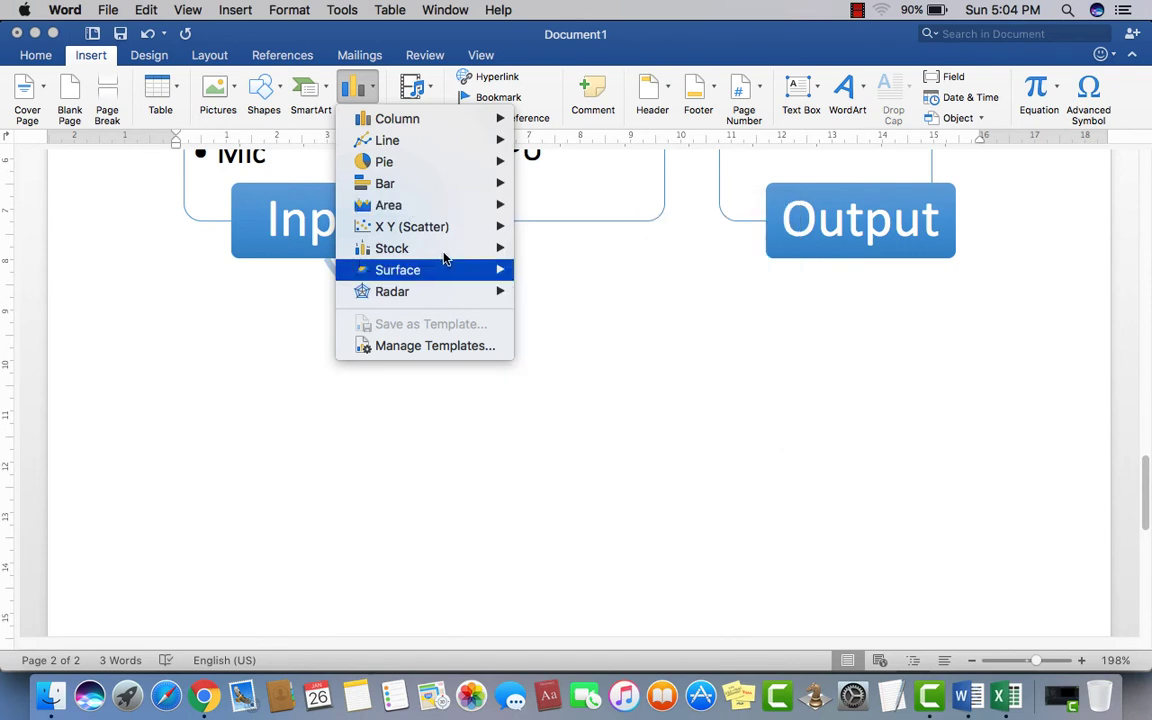
pyautogui.moveTo(425, 268)
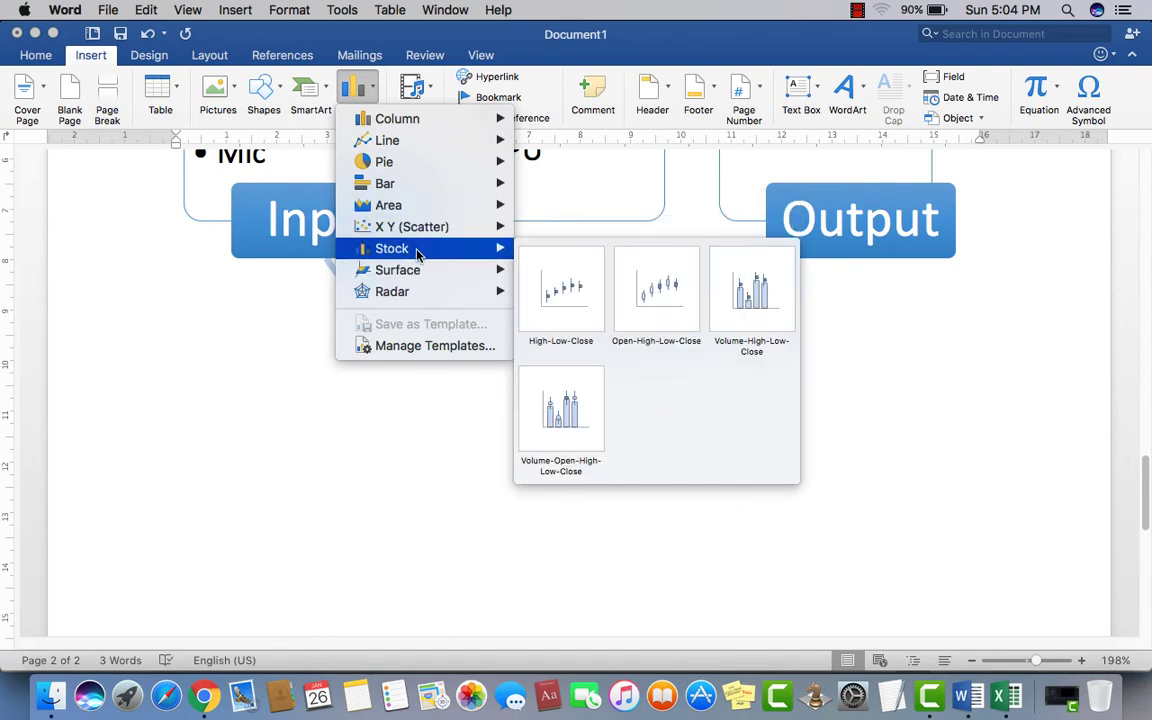
pyautogui.moveTo(414, 122)
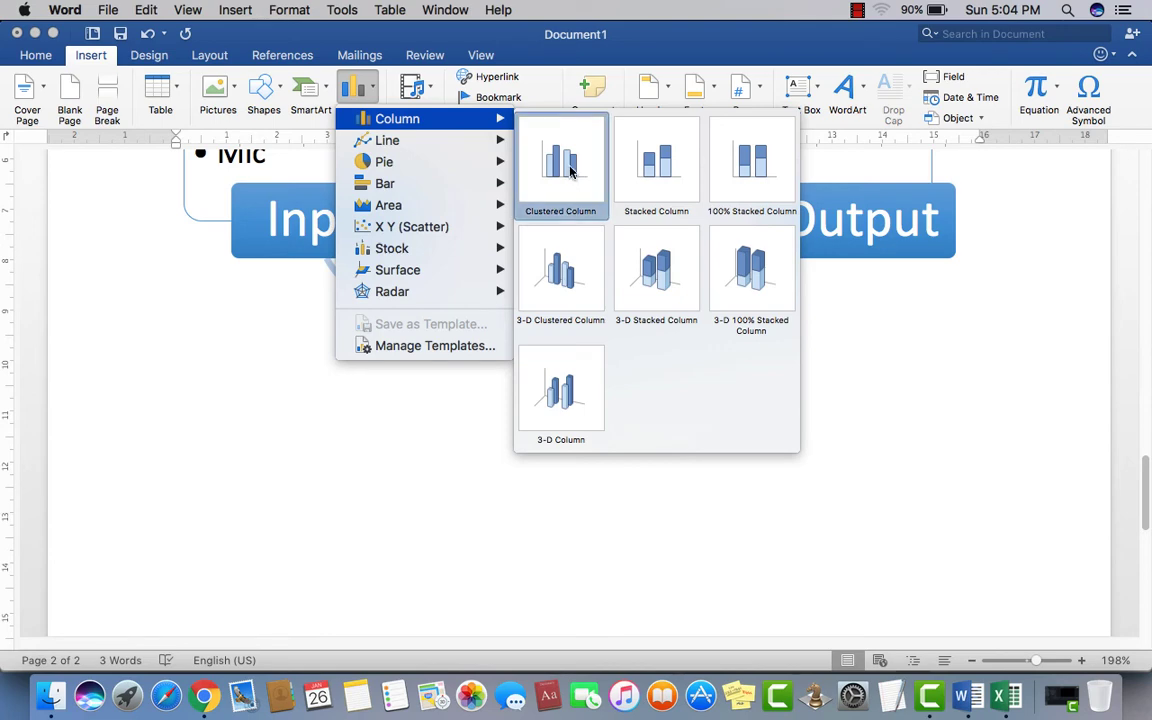
pyautogui.click(487, 482)
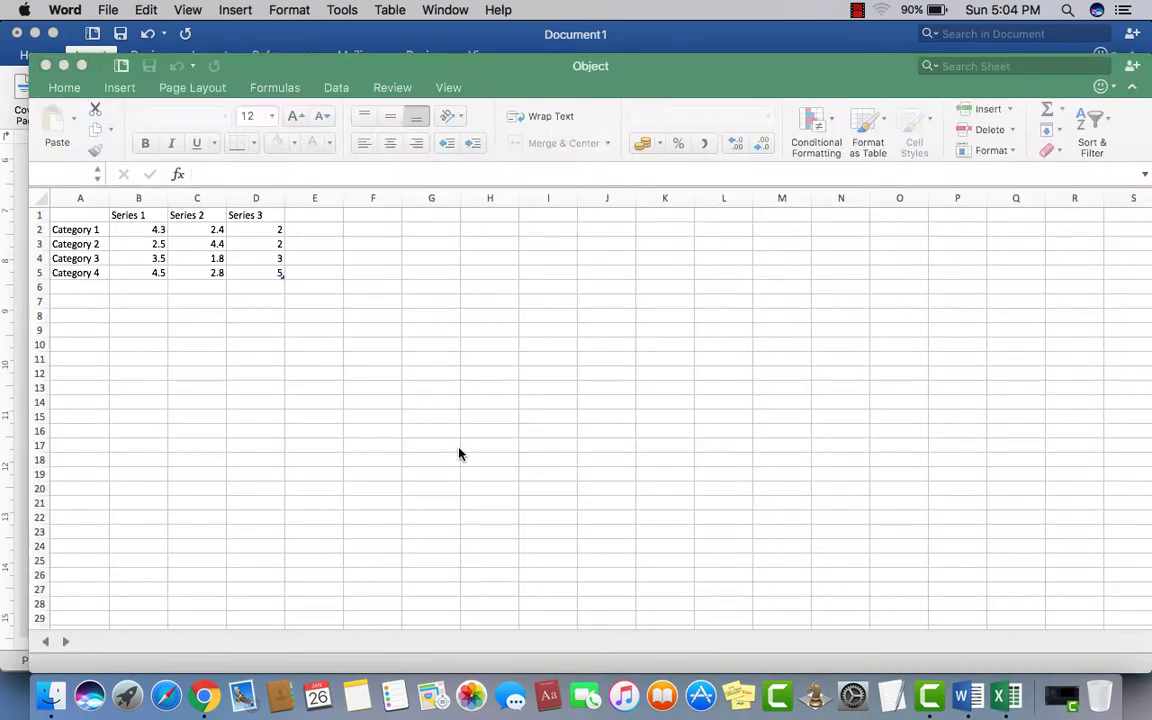
# Step: Rename the series headers in B1:D1 to 2011, 2012 and 2014
pyautogui.click(124, 214)
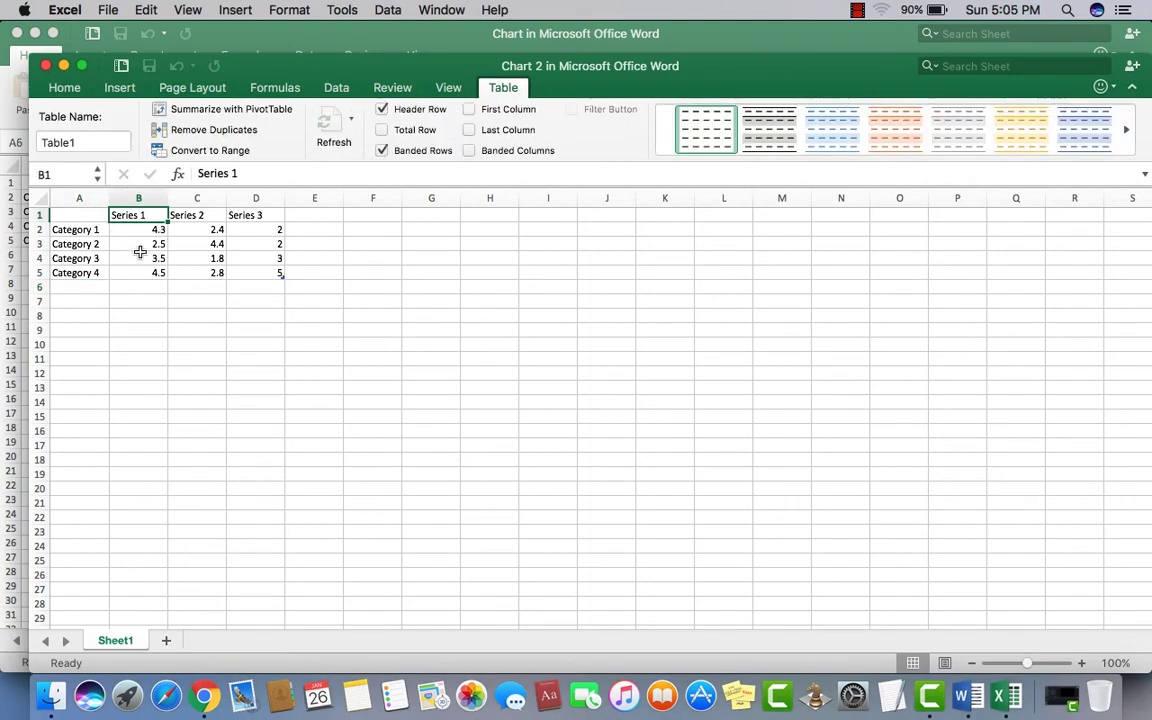
pyautogui.moveTo(142, 246); pyautogui.dragTo(128, 216)
pyautogui.click(126, 215)
pyautogui.write('2011')
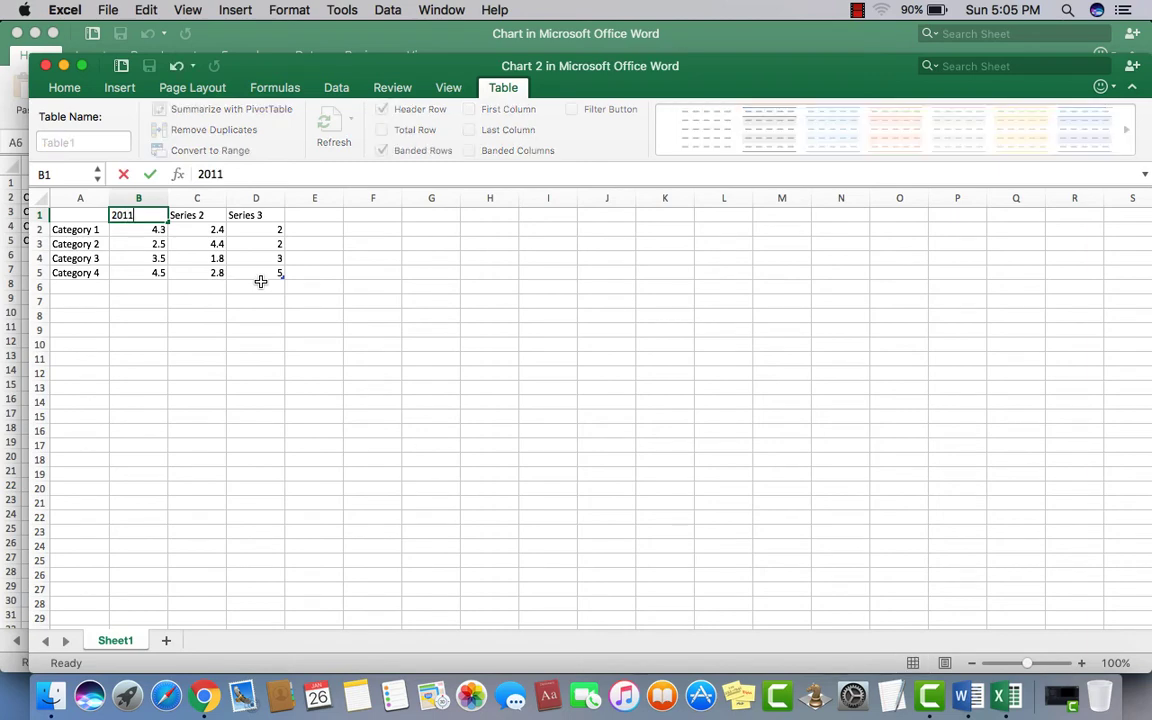
pyautogui.press('Tab')
pyautogui.write('2')
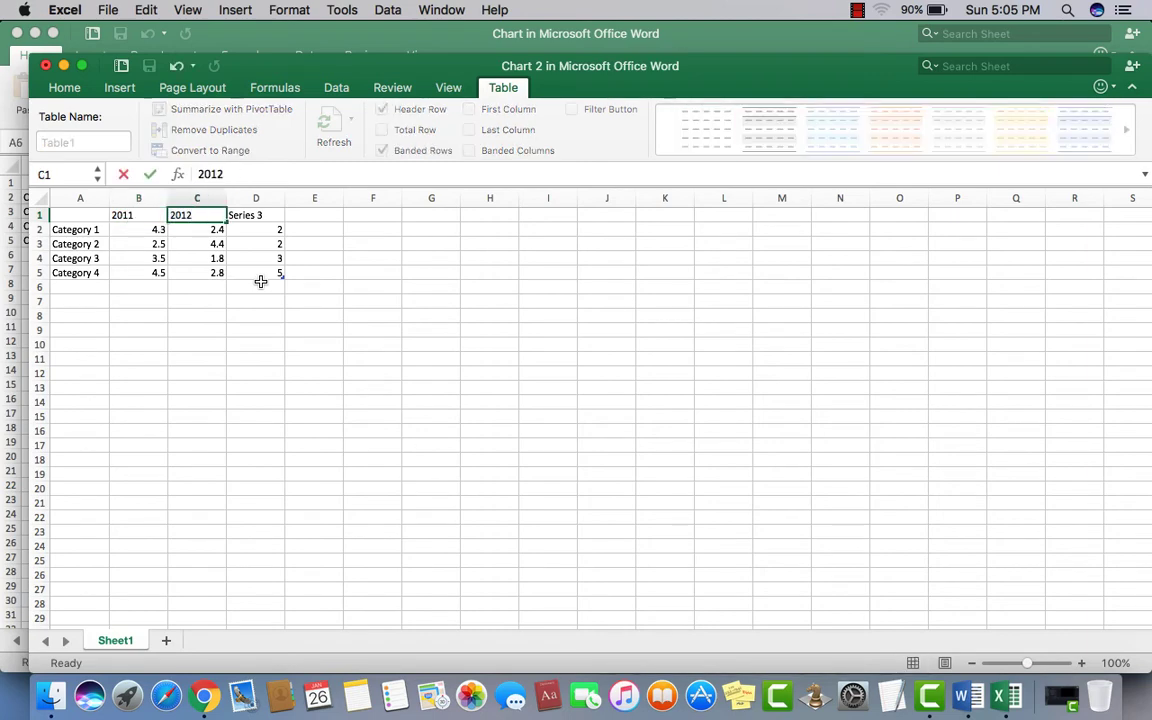
pyautogui.press('Tab')
pyautogui.write('2014')
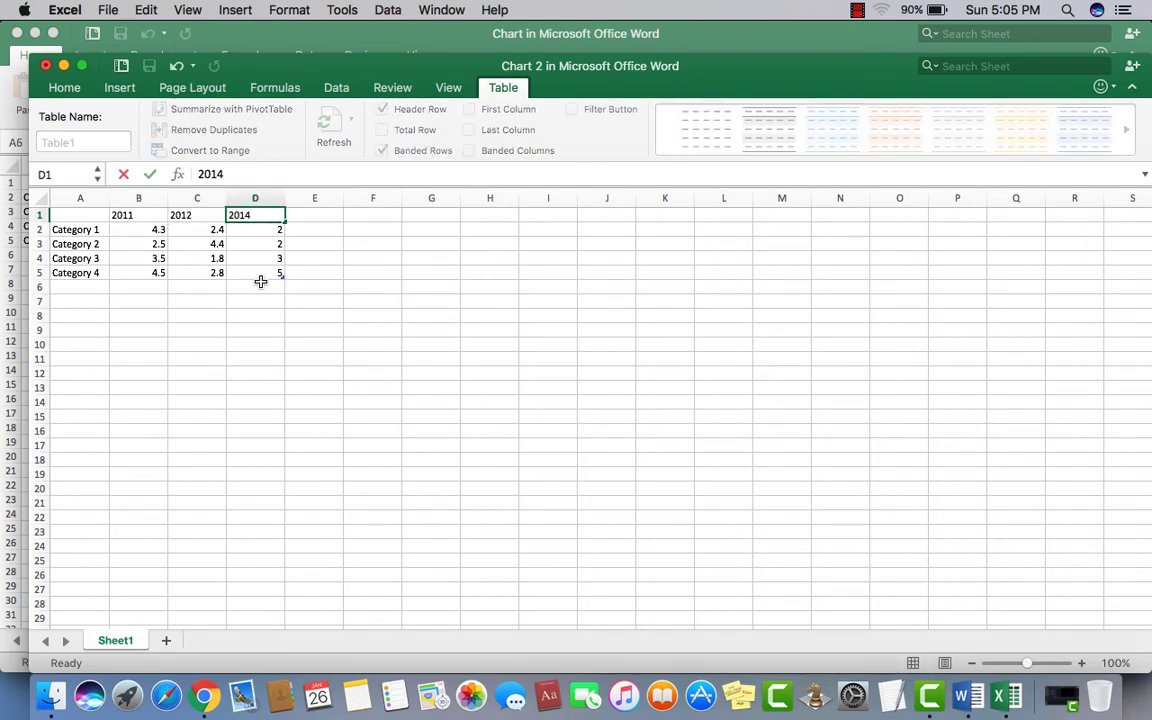
pyautogui.press('Return')
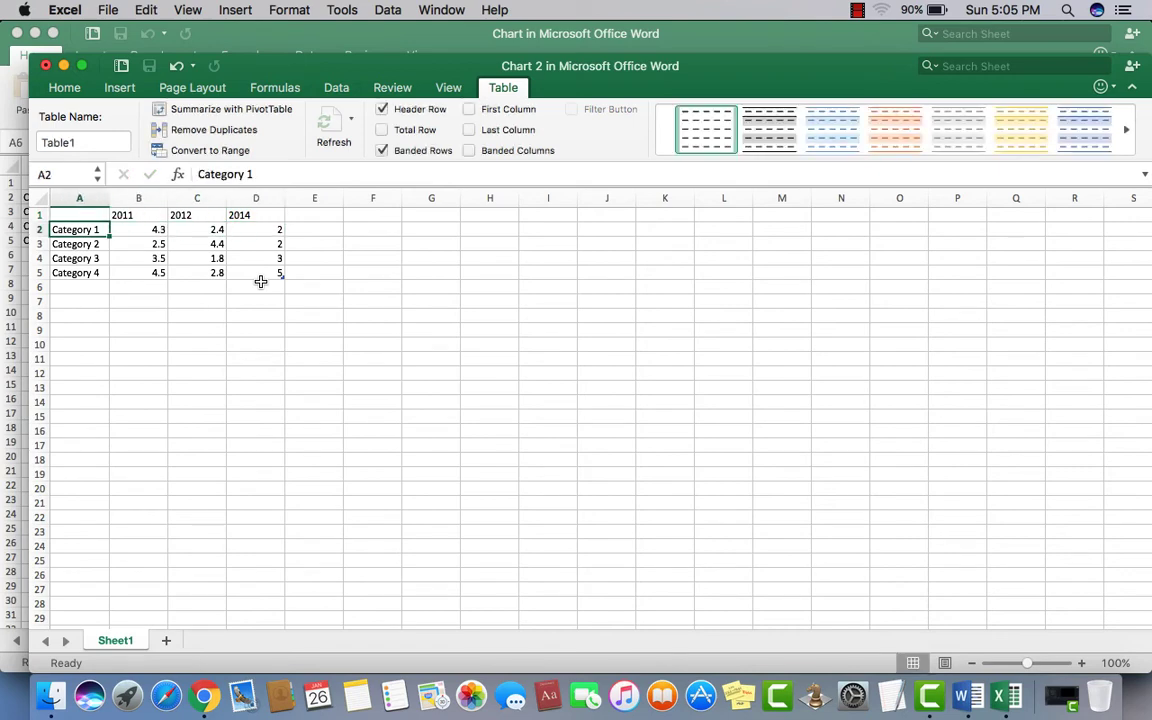
# Step: Enter the categories JAN, FEB, Mar and APR in A2:A5
pyautogui.write('JA')
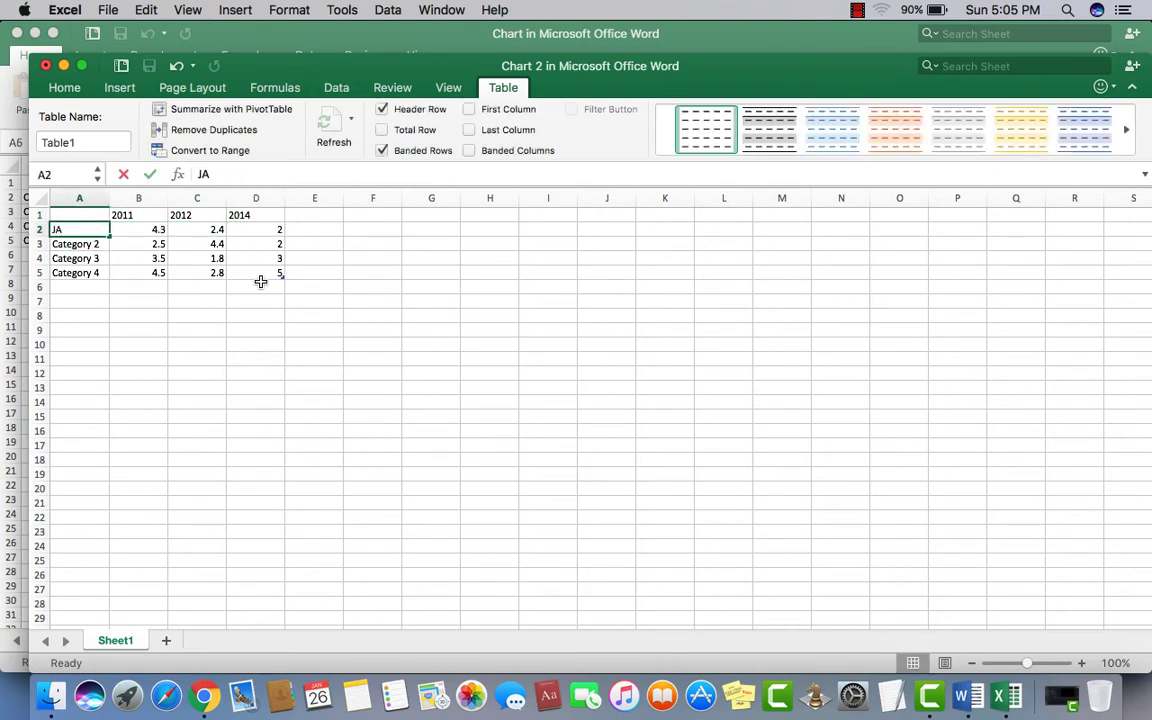
pyautogui.write('N')
pyautogui.press('Return')
pyautogui.write('FE')
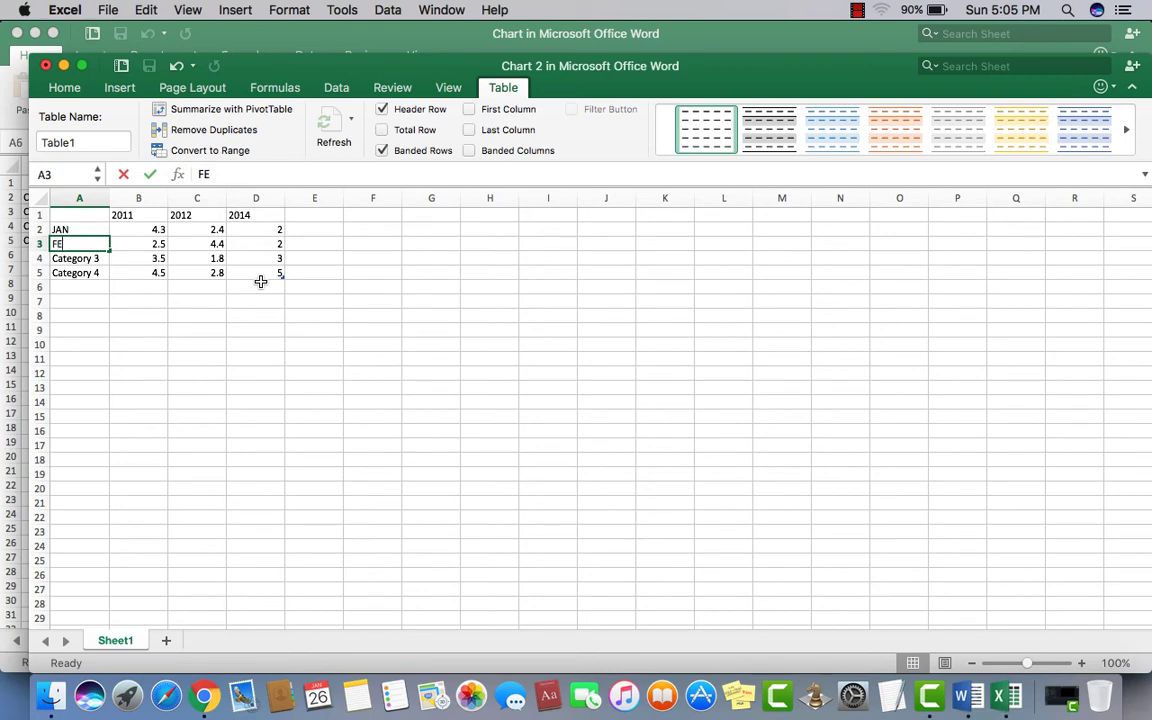
pyautogui.write('B')
pyautogui.press('Return')
pyautogui.write('Mar')
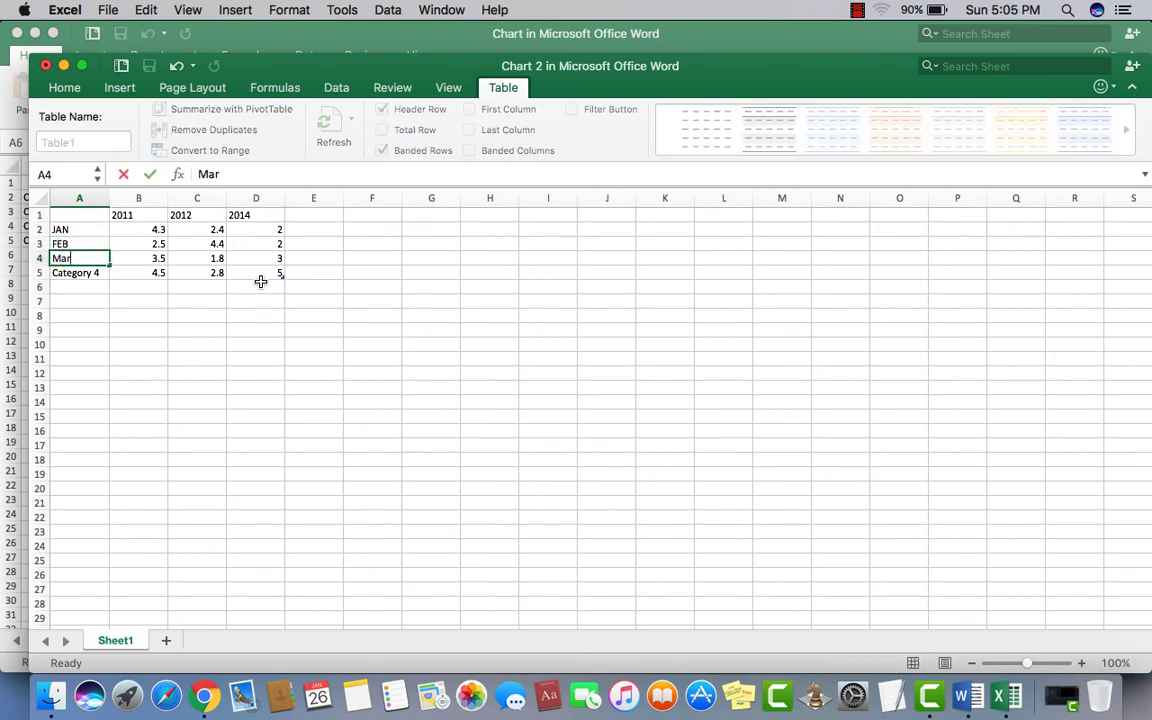
pyautogui.press('Return')
pyautogui.write('AO')
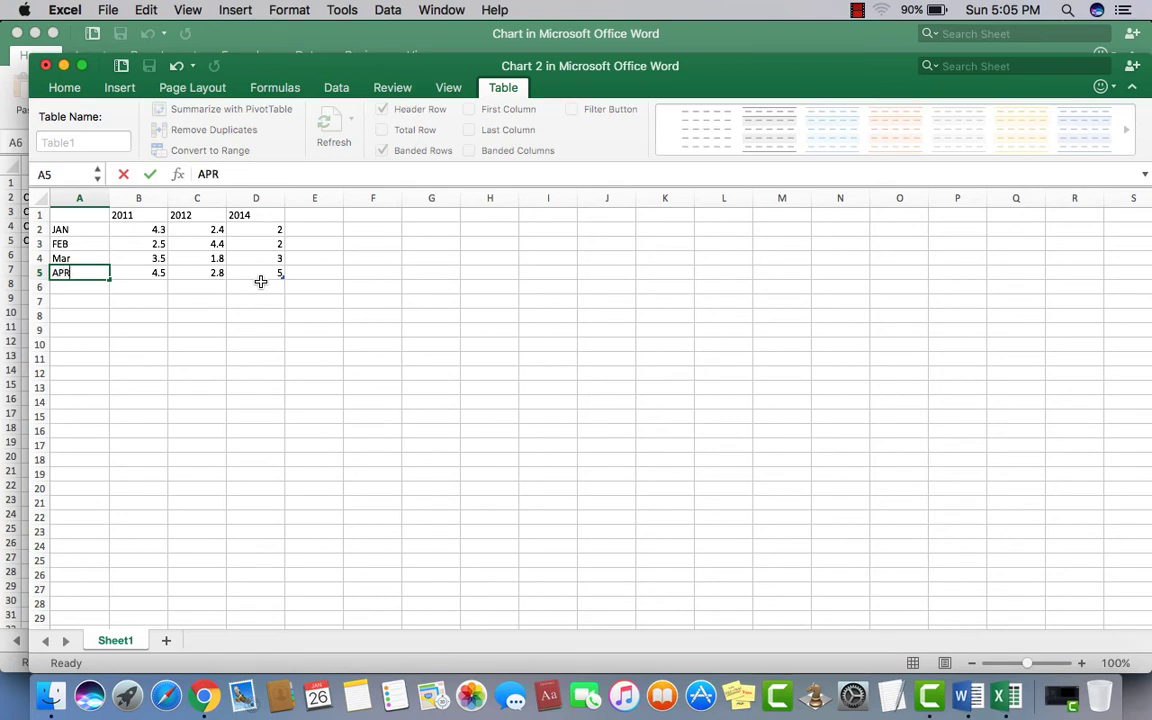
pyautogui.click(295, 301)
# Step: Enter the 2011 values 444, 555, 334 and 555, correcting a stray entry below April
pyautogui.click(141, 228)
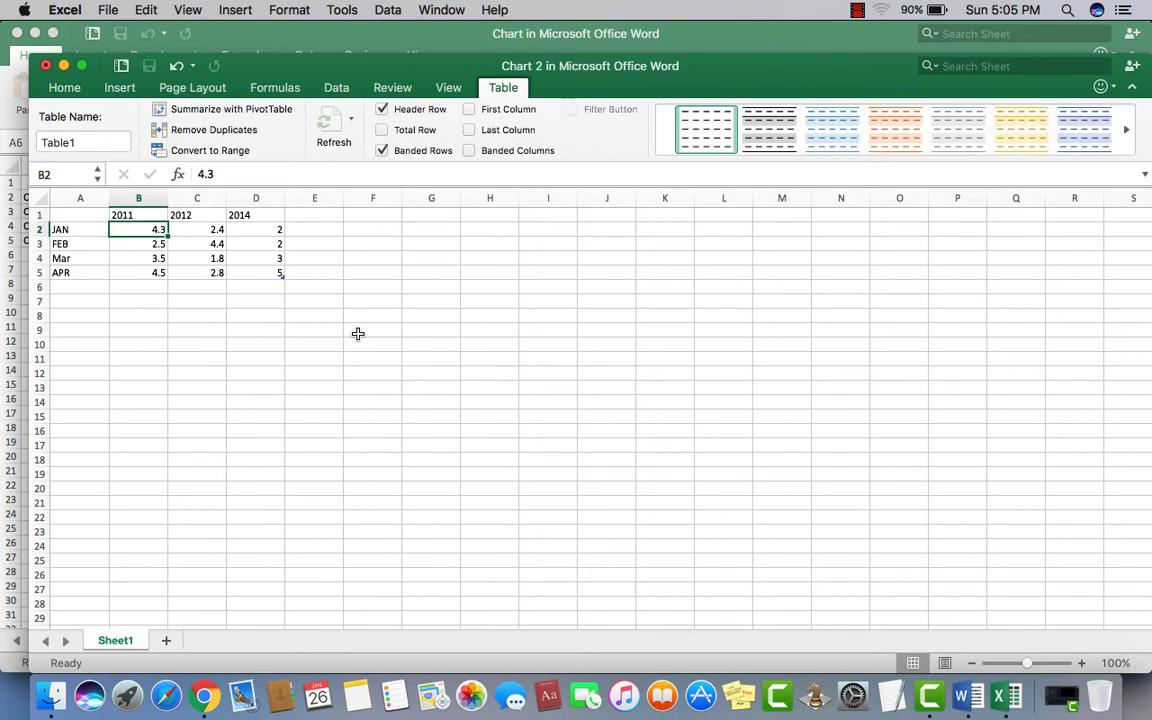
pyautogui.write('444')
pyautogui.press('Return')
pyautogui.write('555')
pyautogui.press('Return')
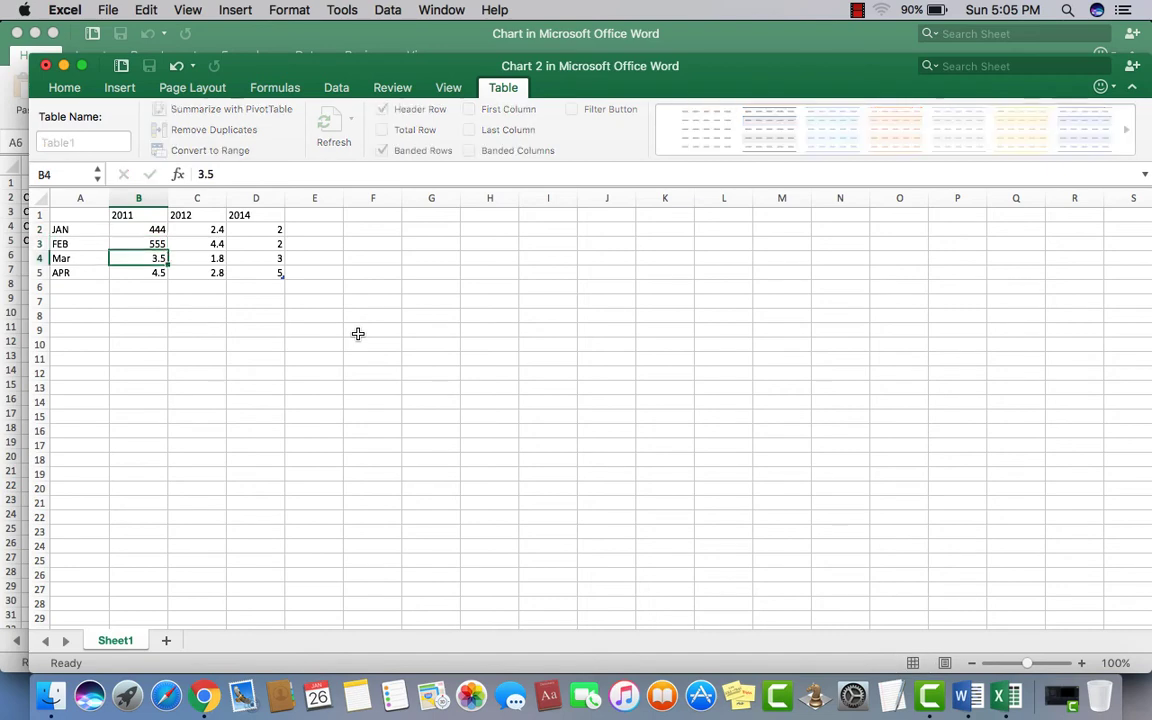
pyautogui.write('334')
pyautogui.press('Return')
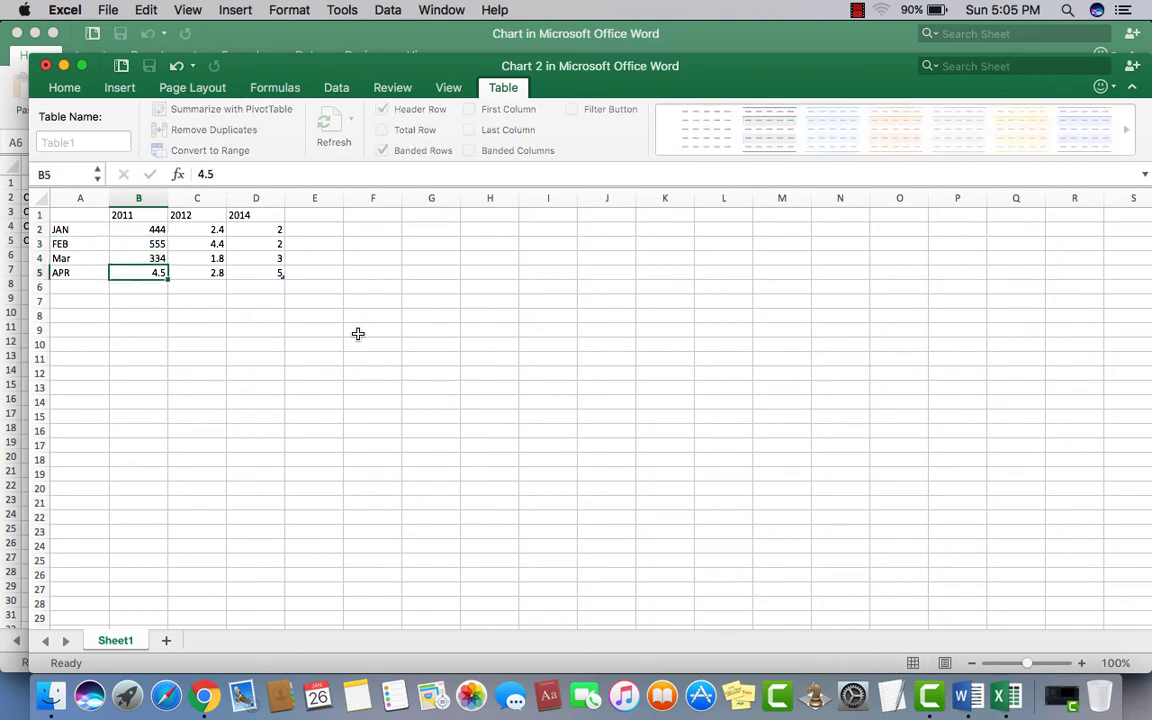
pyautogui.write('66')
pyautogui.press('Return')
pyautogui.write('5')
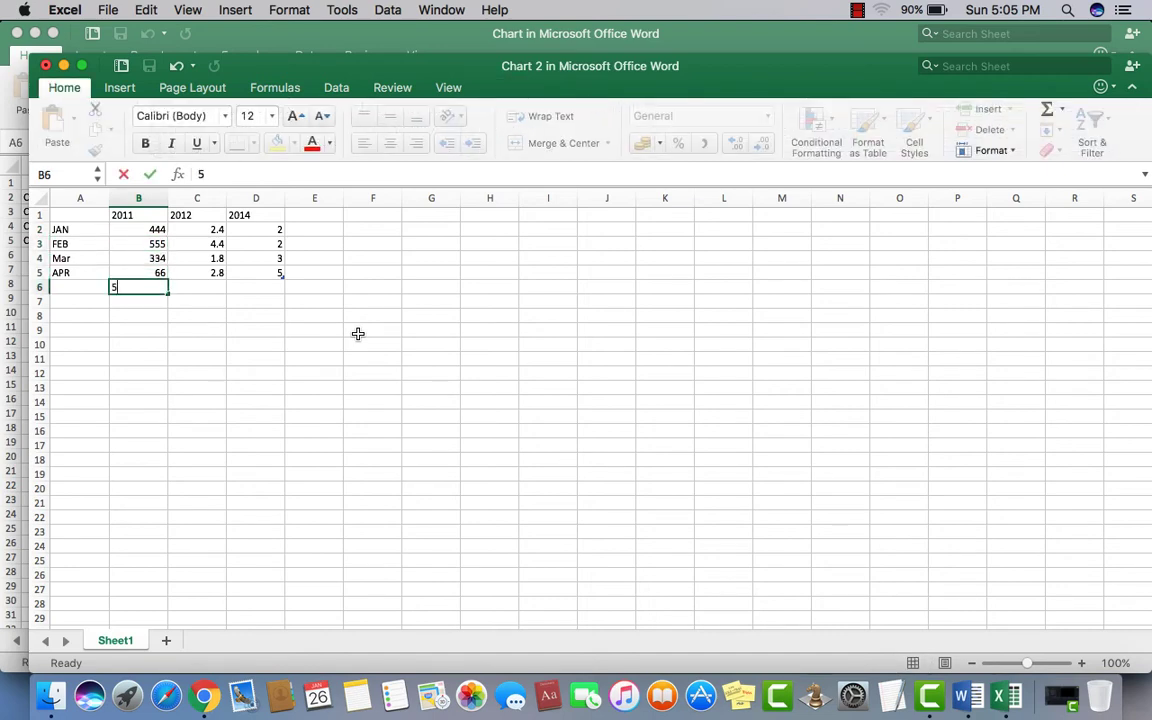
pyautogui.press('Up')
pyautogui.write('54')
pyautogui.press('Return')
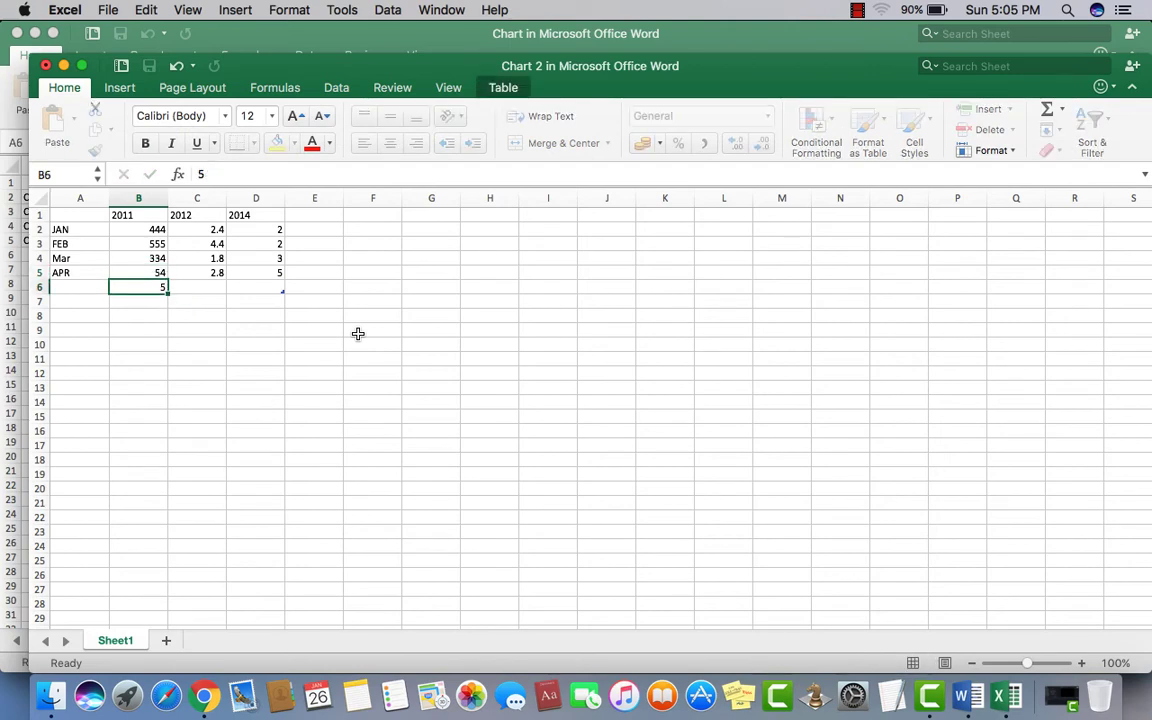
pyautogui.press('Up')
pyautogui.write('5')
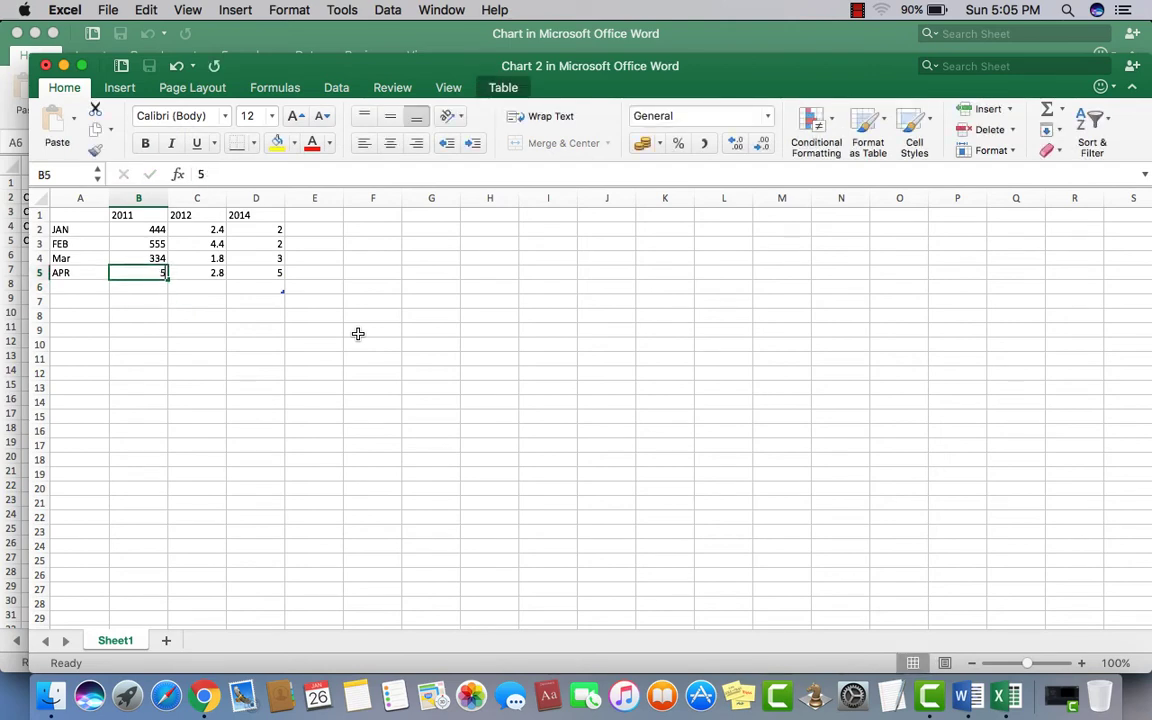
pyautogui.write('55')
pyautogui.press('Tab')
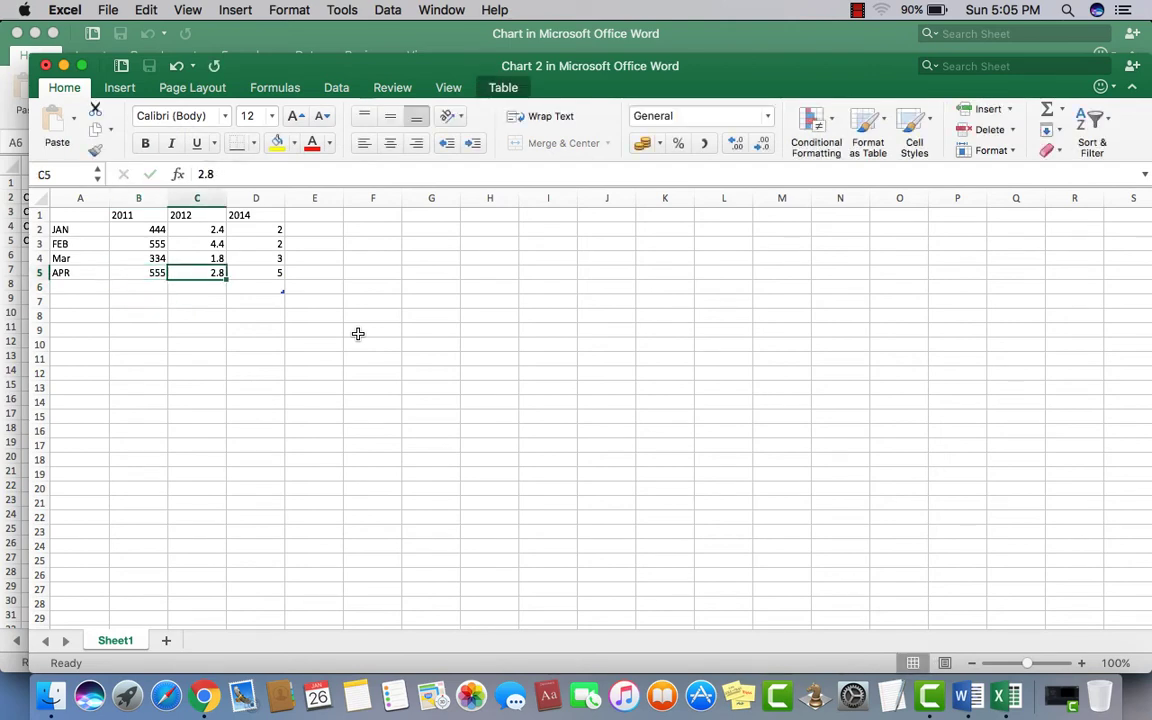
# Step: Fill the 2012 column from April upward with 44, 33, 23 and 34
pyautogui.write('44')
pyautogui.press('Up')
pyautogui.write('33')
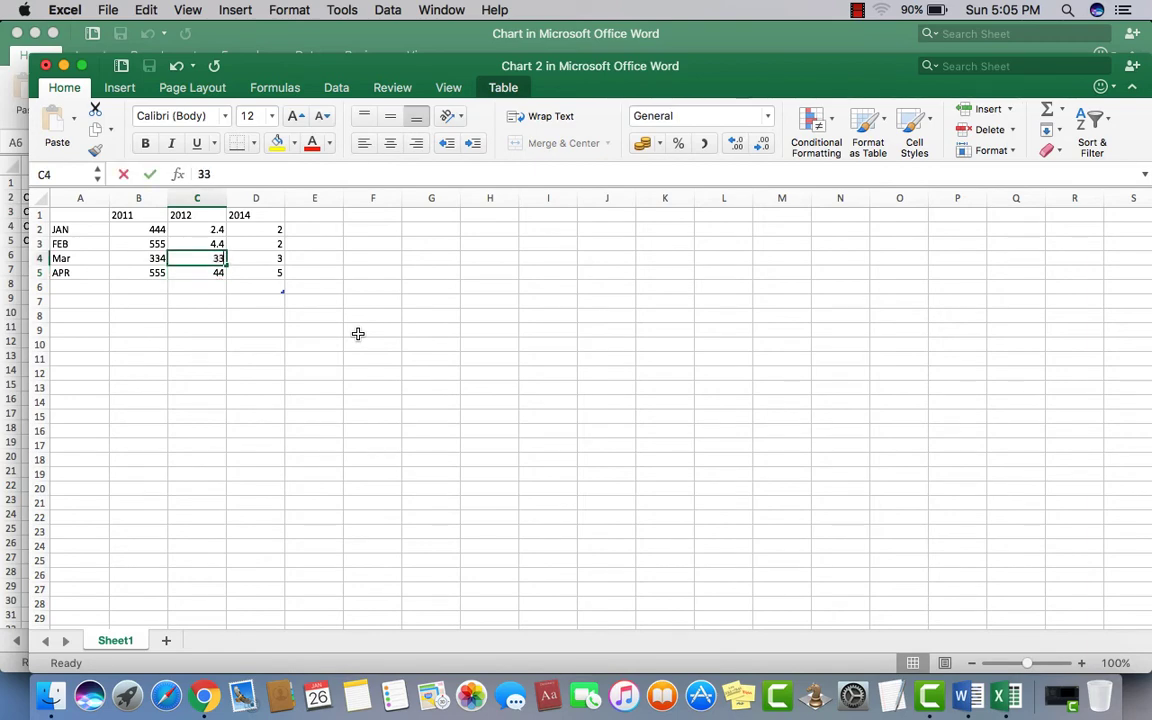
pyautogui.press('Up')
pyautogui.write('23')
pyautogui.press('Up')
pyautogui.write('34')
pyautogui.press('Tab')
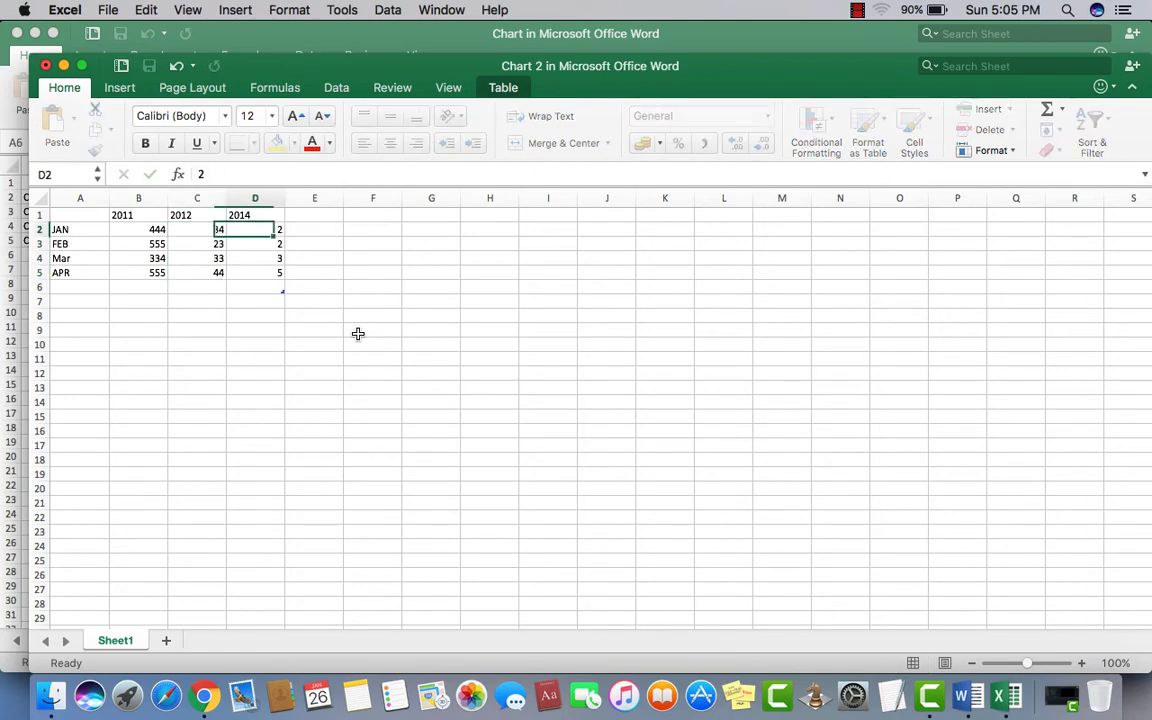
# Step: Enter the 2014 values 454, 56, 34 and 45, then close the data sheet
pyautogui.write('454')
pyautogui.press('Return')
pyautogui.write('56')
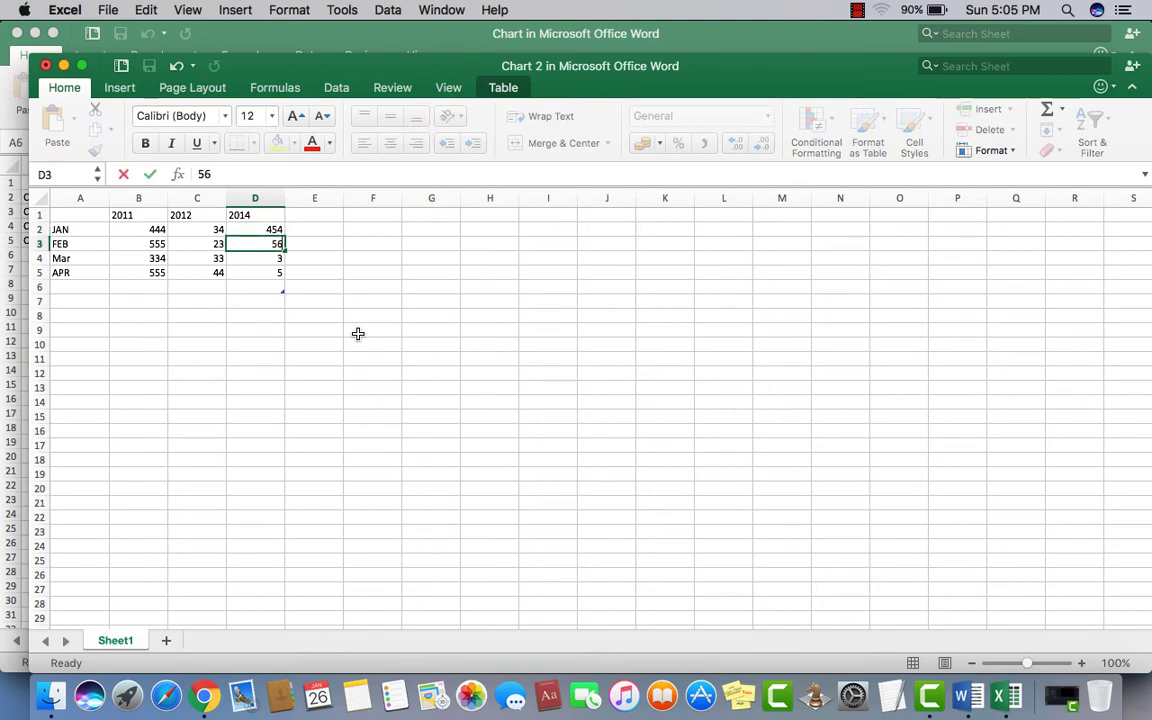
pyautogui.press('Return')
pyautogui.write('34')
pyautogui.press('Return')
pyautogui.write('45')
pyautogui.press('Return')
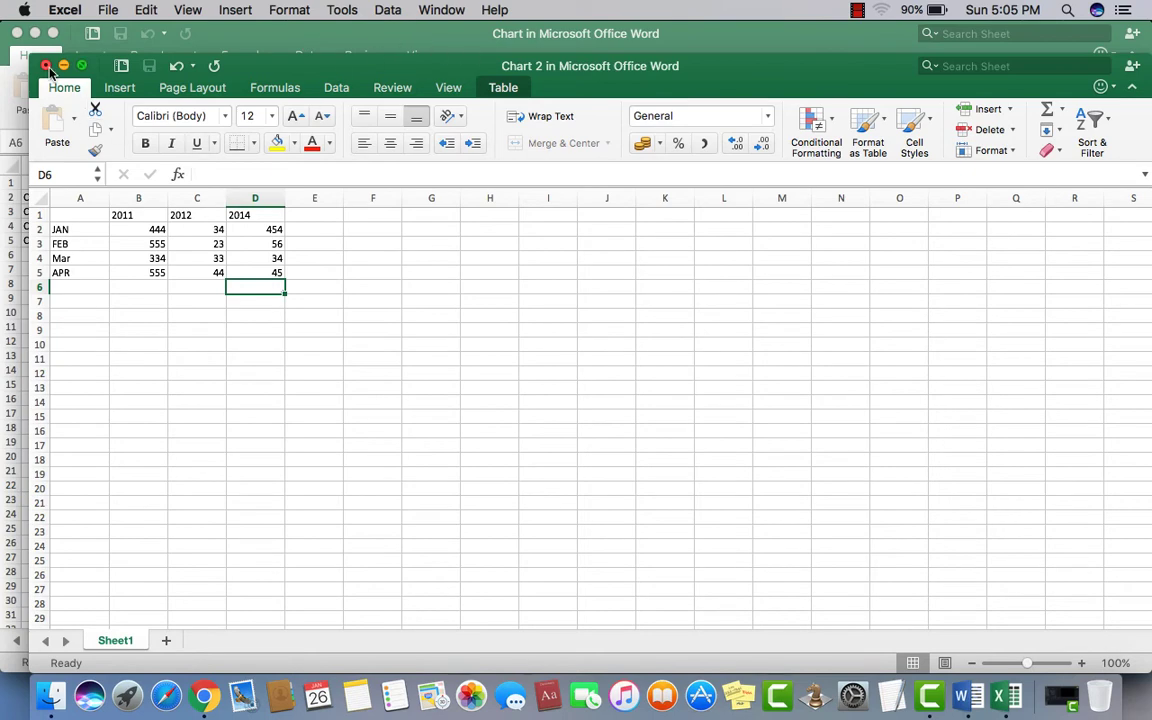
pyautogui.click(380, 38)
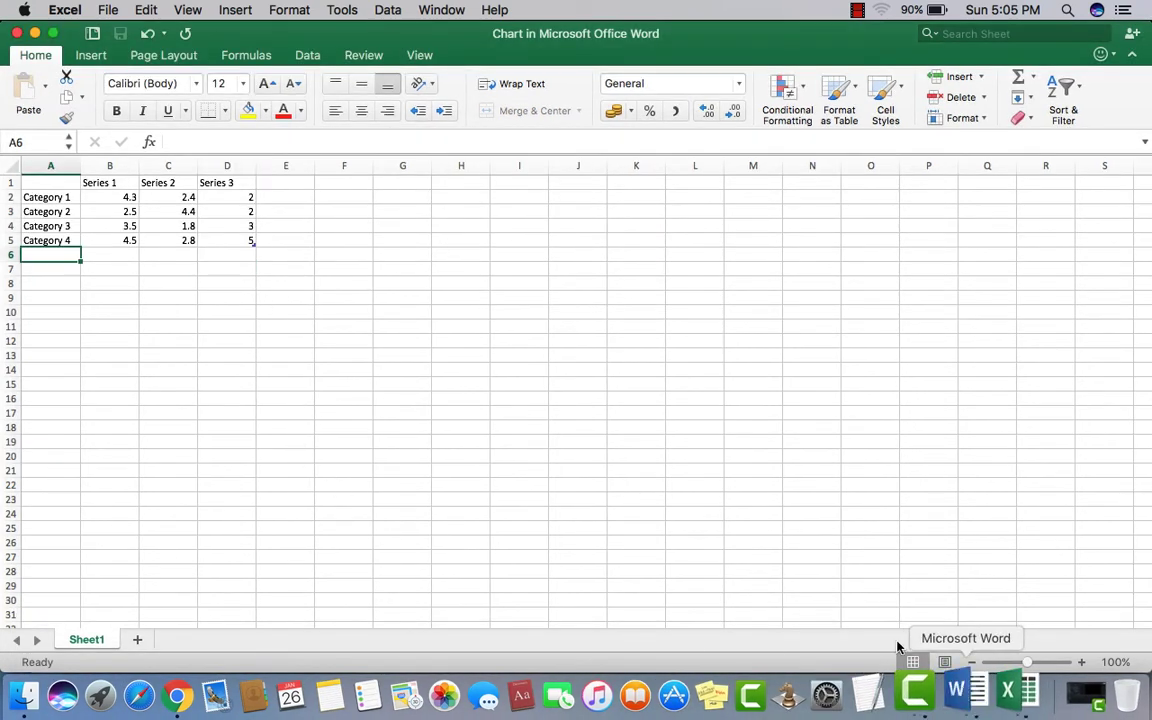
# Step: Return to the Word document, select everything with Cmd+A, then clear the selection
pyautogui.click(975, 692)
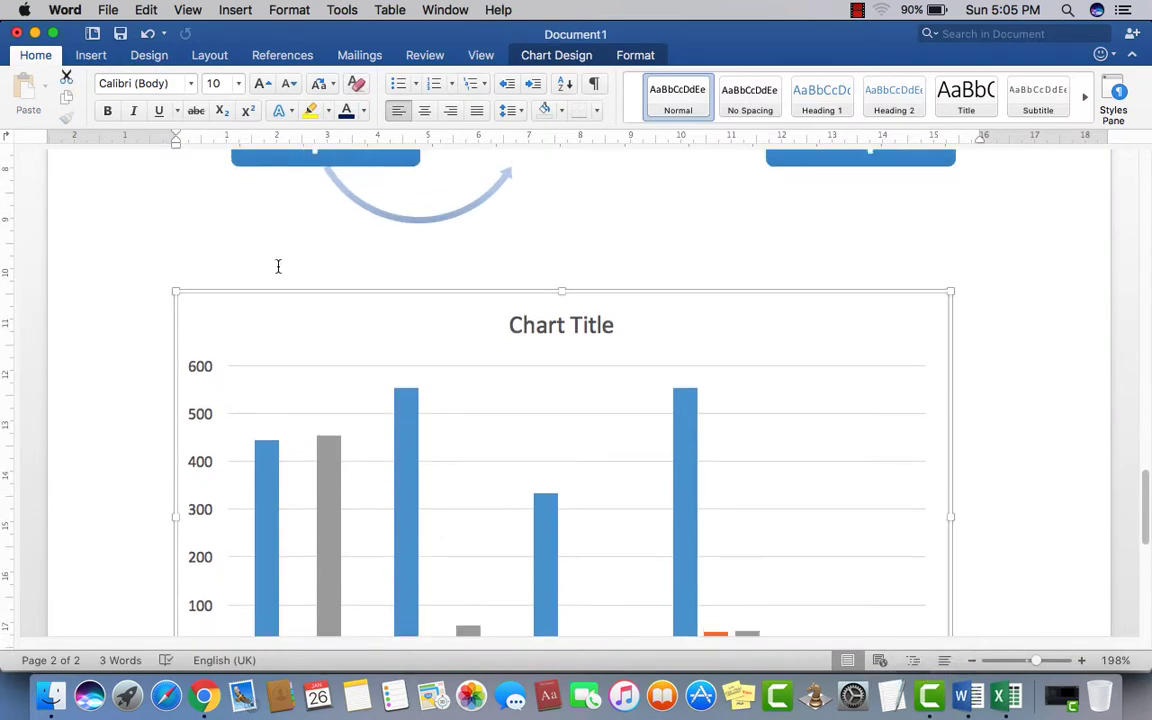
pyautogui.scroll(-4, 279, 255)
pyautogui.scroll(1, 281, 242)
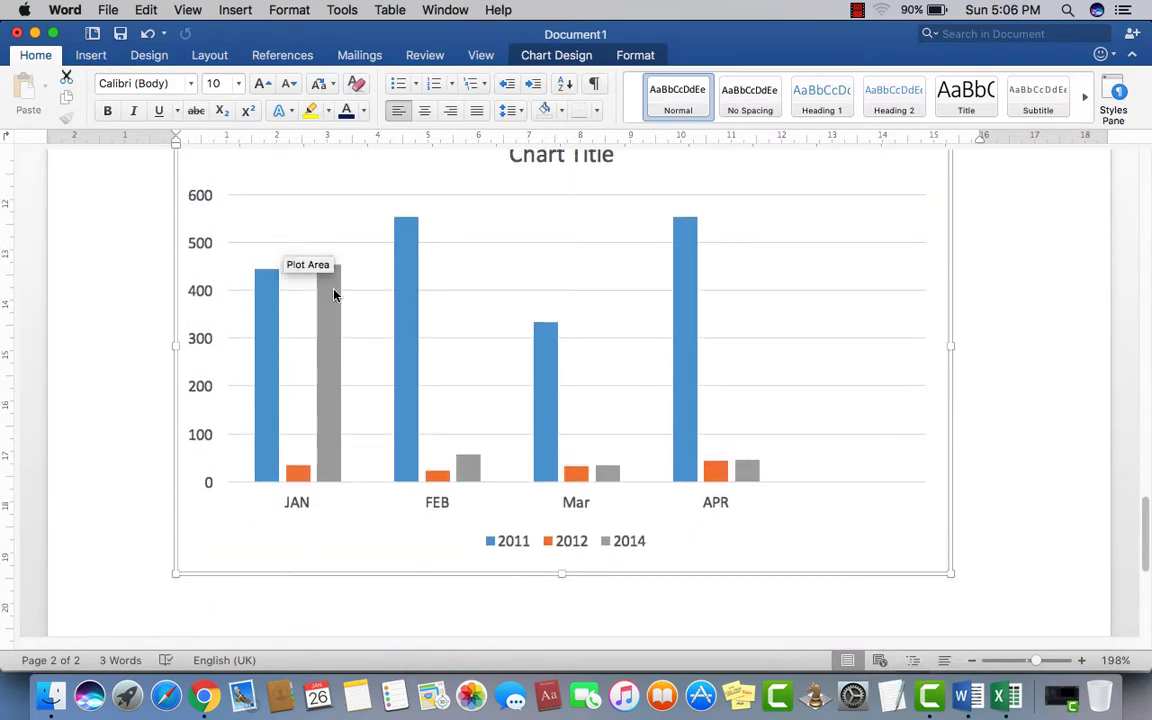
pyautogui.scroll(6, 1064, 200)
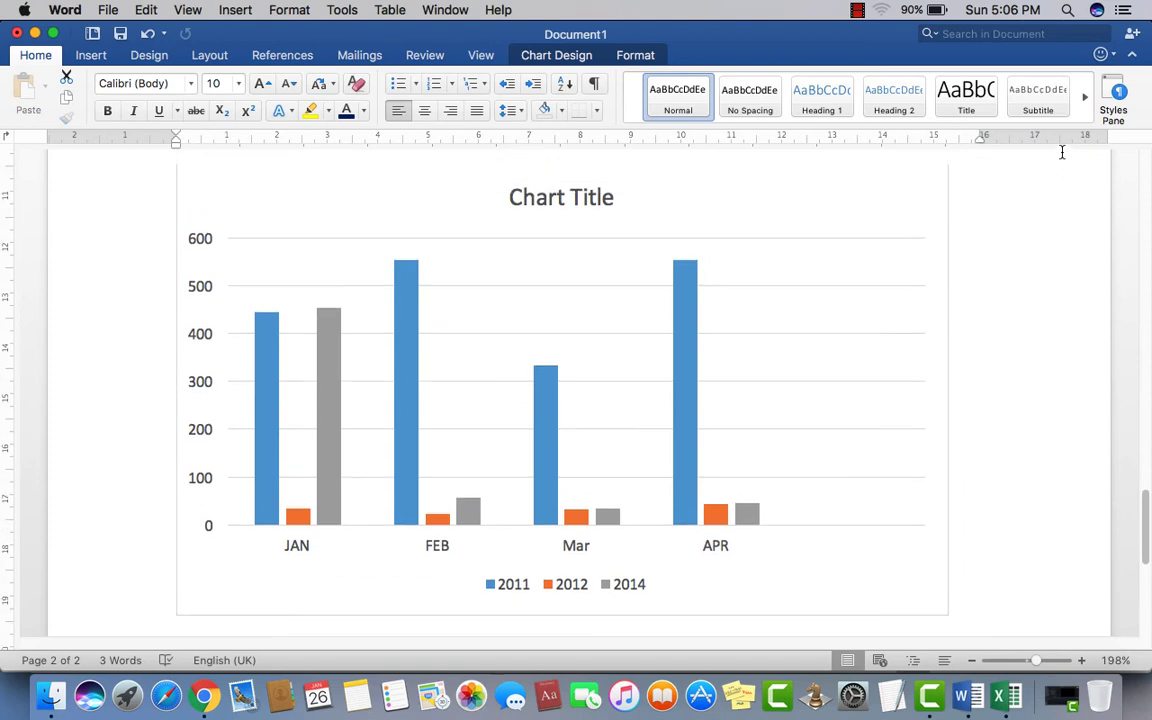
pyautogui.press('super+a')
pyautogui.moveTo(1147, 486); pyautogui.dragTo(1145, 526)
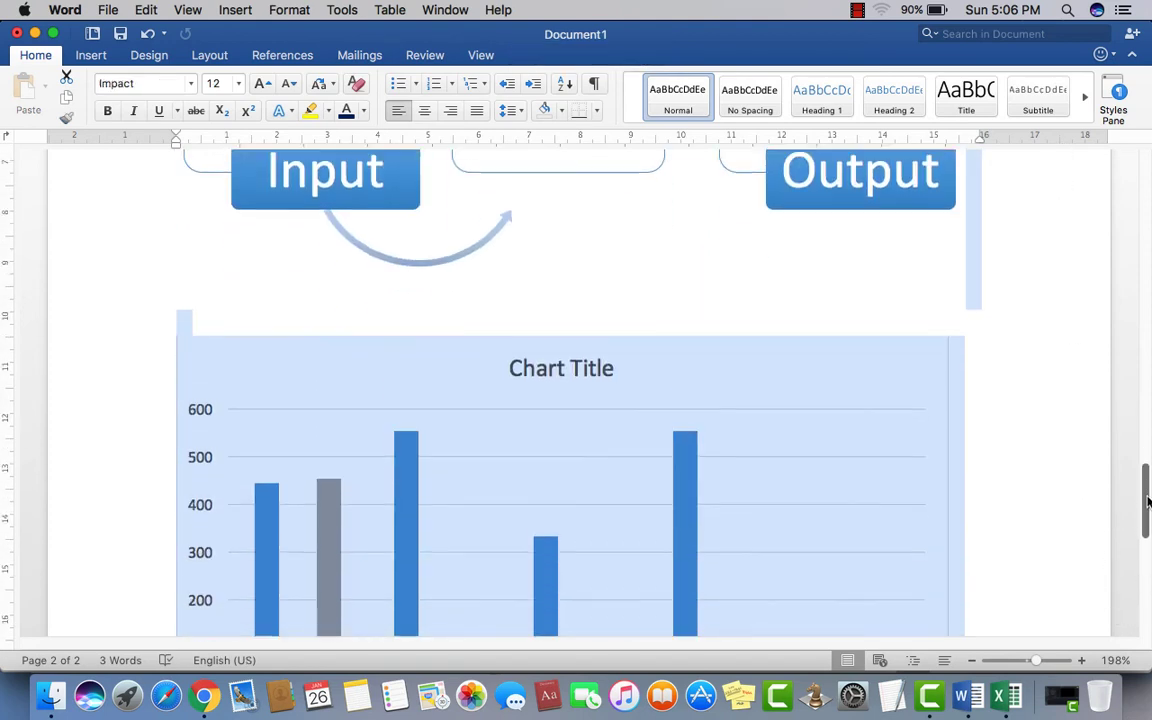
pyautogui.click(1024, 407)
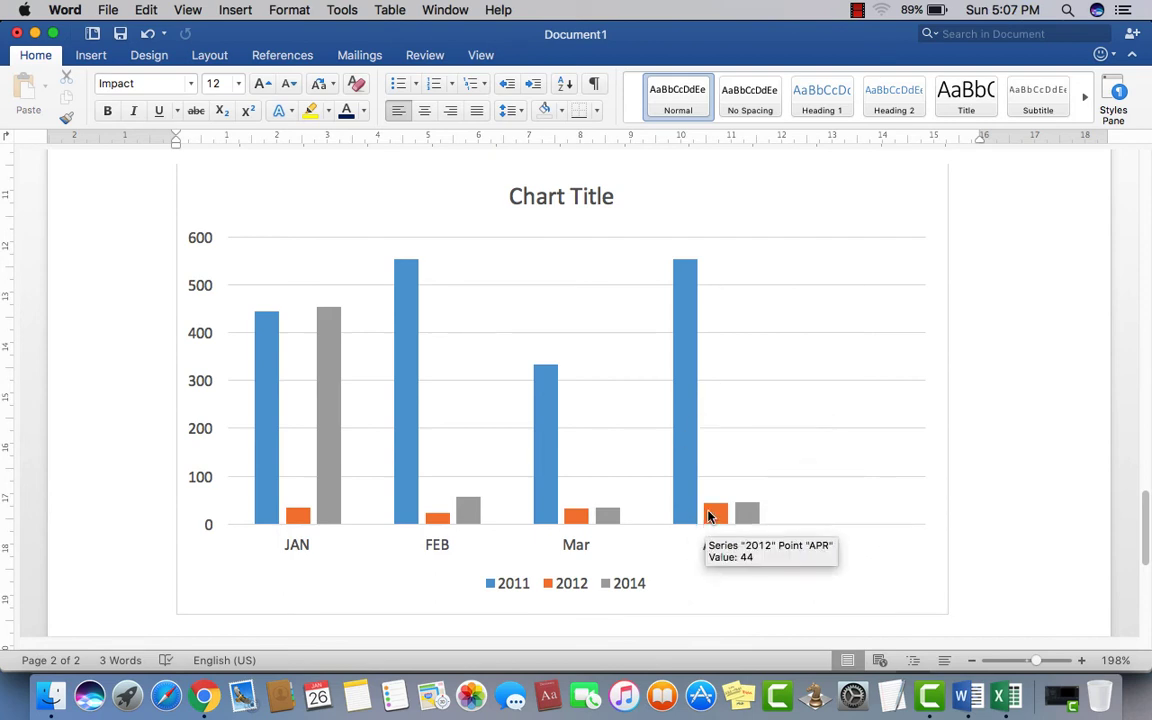
# Step: Scroll over the column chart to confirm its JAN–APR values for 2011, 2012 and 2014
pyautogui.scroll(-1, 478, 462)
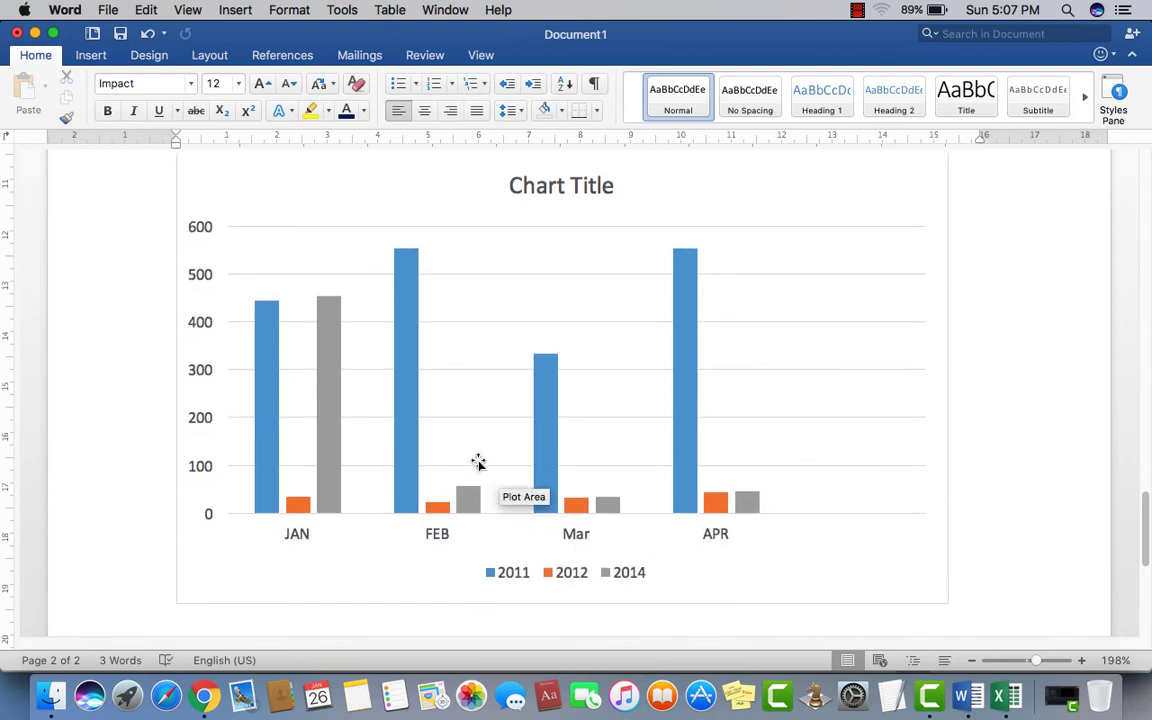
pyautogui.scroll(3, 575, 480)
pyautogui.scroll(5, 575, 480)
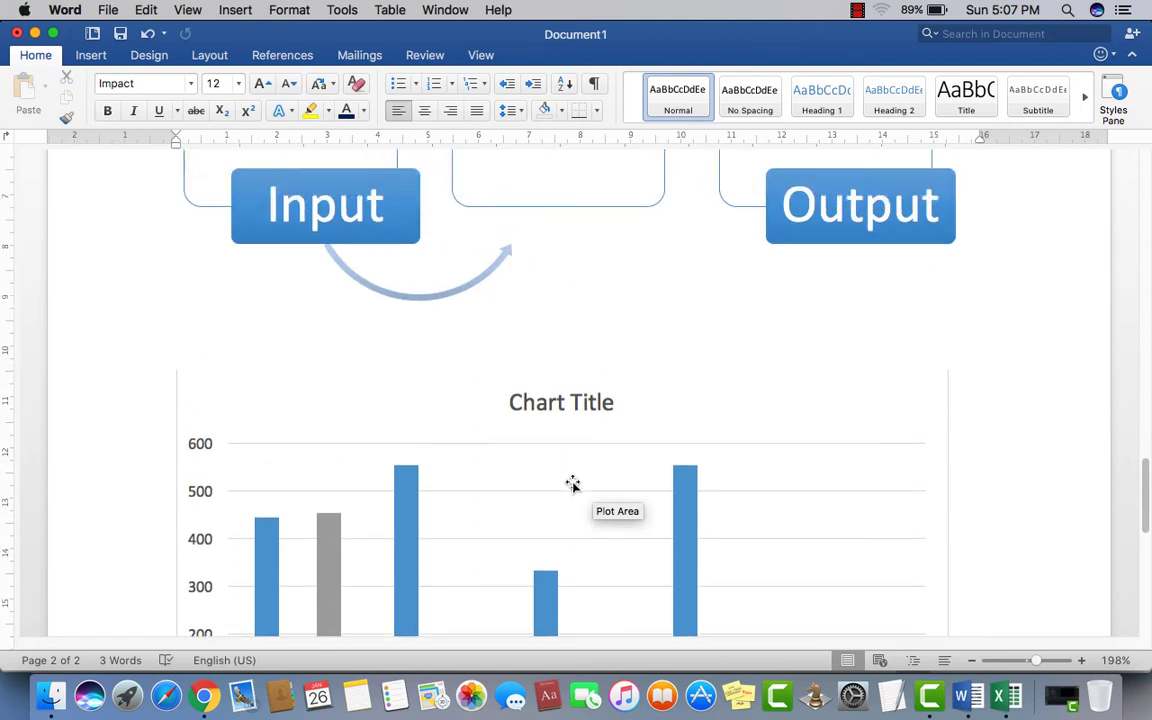
pyautogui.scroll(-6, 575, 480)
pyautogui.scroll(-3, 537, 424)
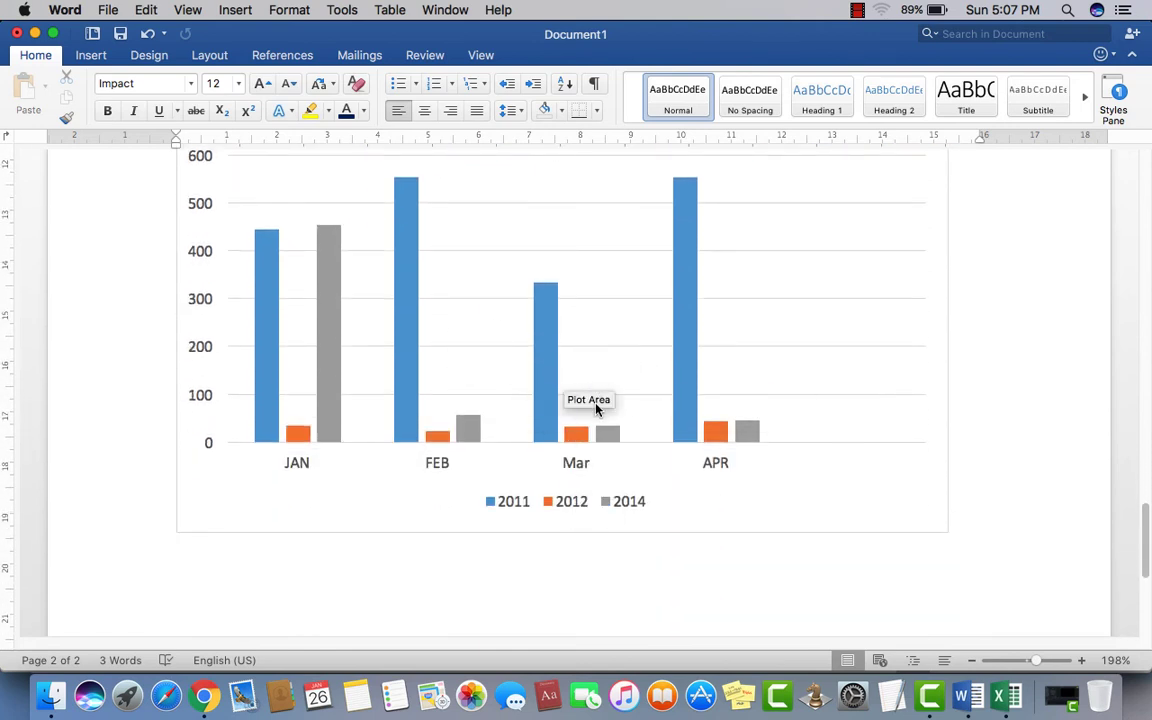
pyautogui.scroll(5, 648, 404)
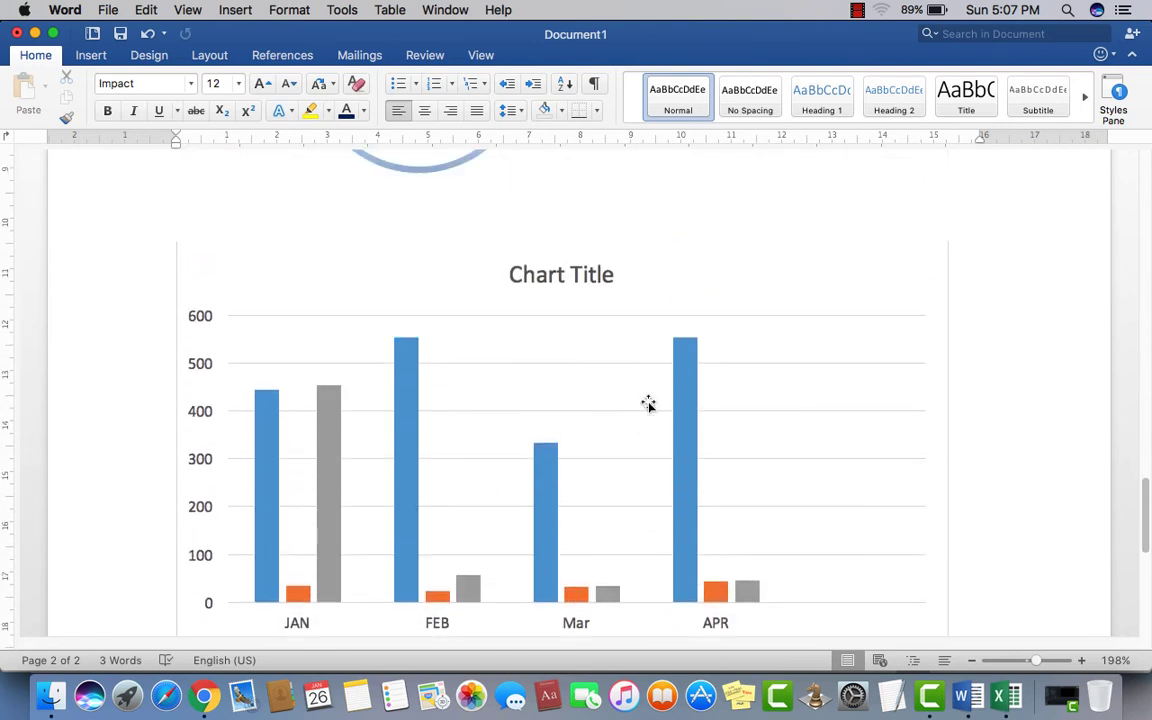
pyautogui.scroll(-3, 648, 404)
pyautogui.scroll(-2, 648, 404)
# Step: Select the column chart and preview outlined, dark-bar and patterned Chart Design styles
pyautogui.click(945, 263)
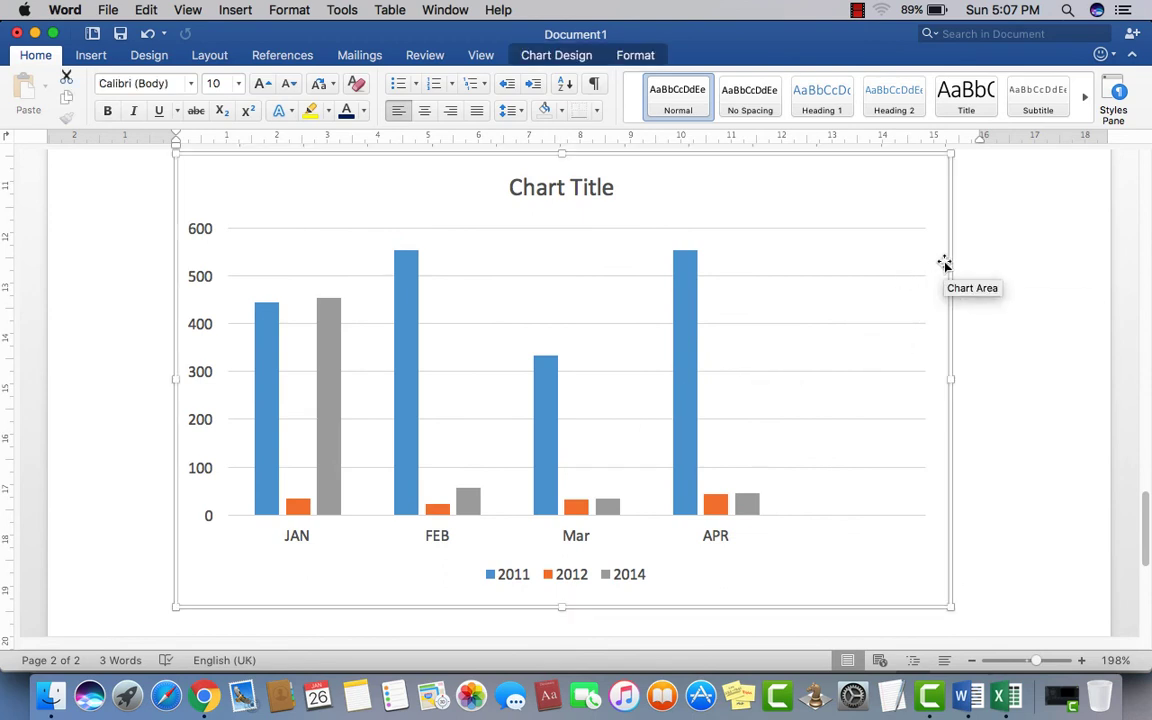
pyautogui.click(636, 57)
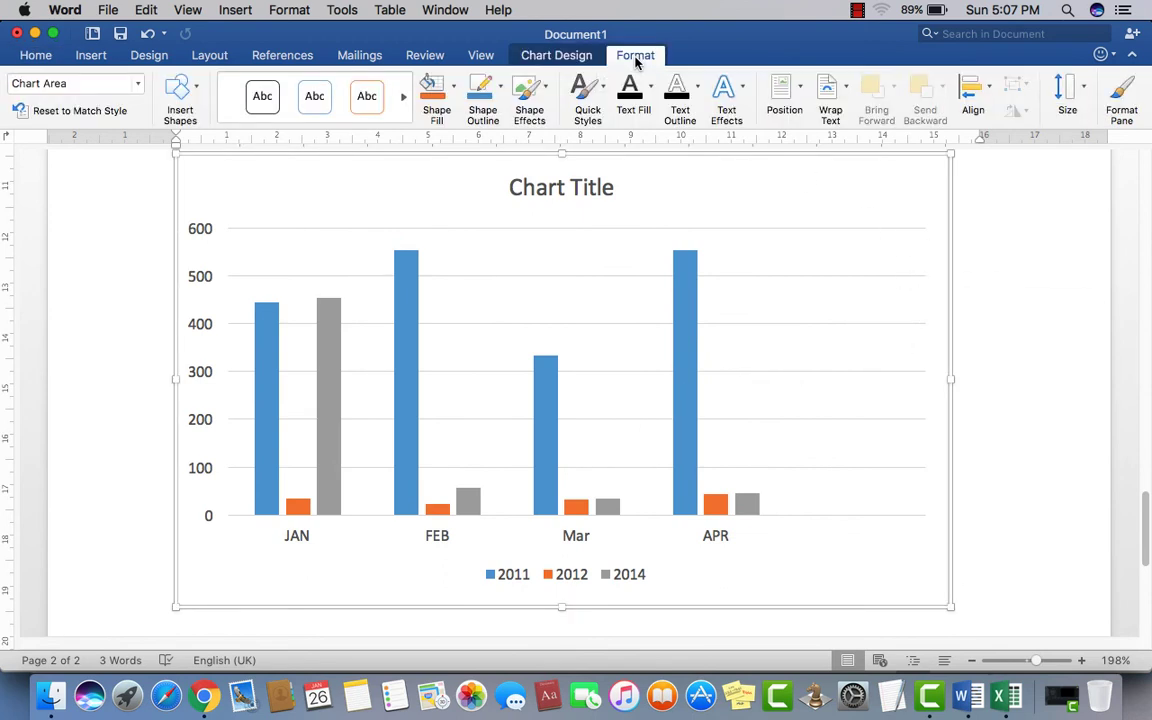
pyautogui.click(556, 56)
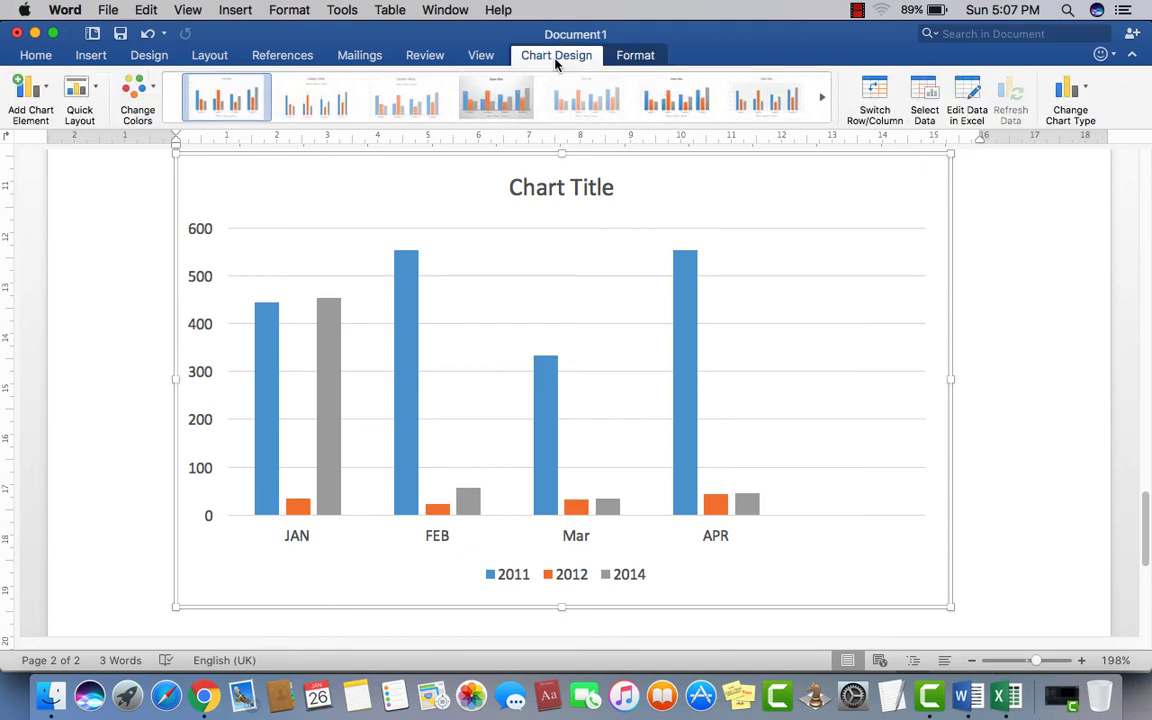
pyautogui.click(589, 100)
pyautogui.click(676, 100)
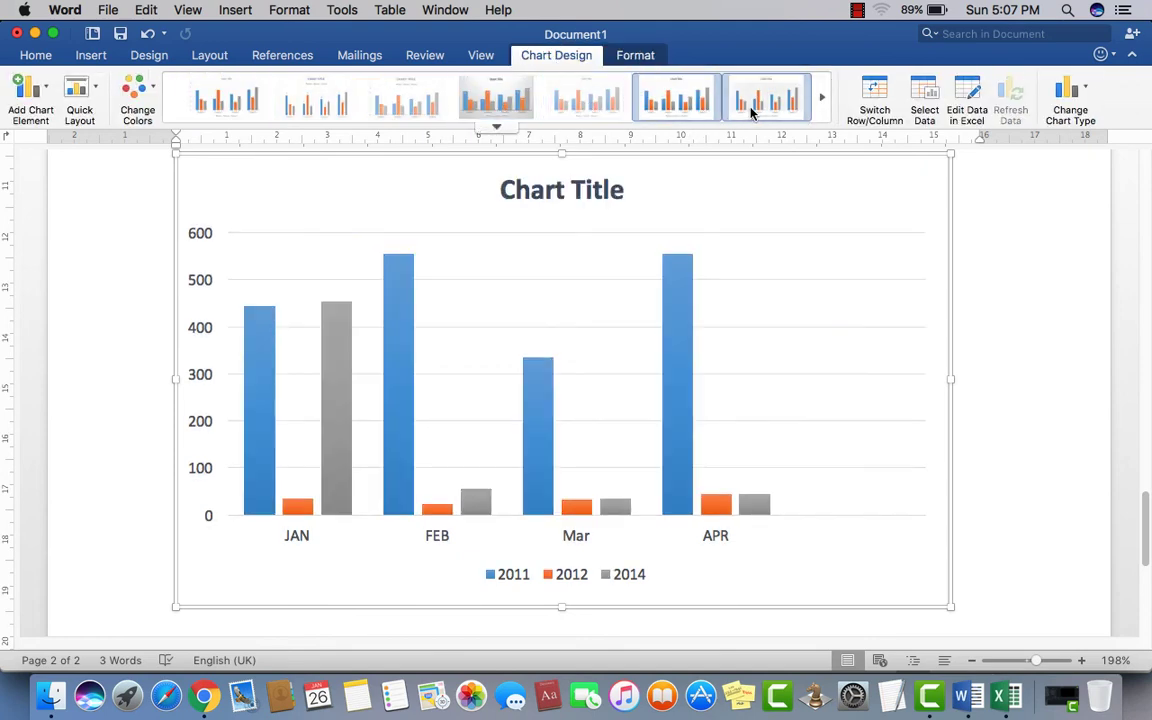
pyautogui.click(766, 100)
# Step: Apply the chart style with the legend on top and fine gridlines, keeping the current colours
pyautogui.click(821, 113)
pyautogui.click(670, 100)
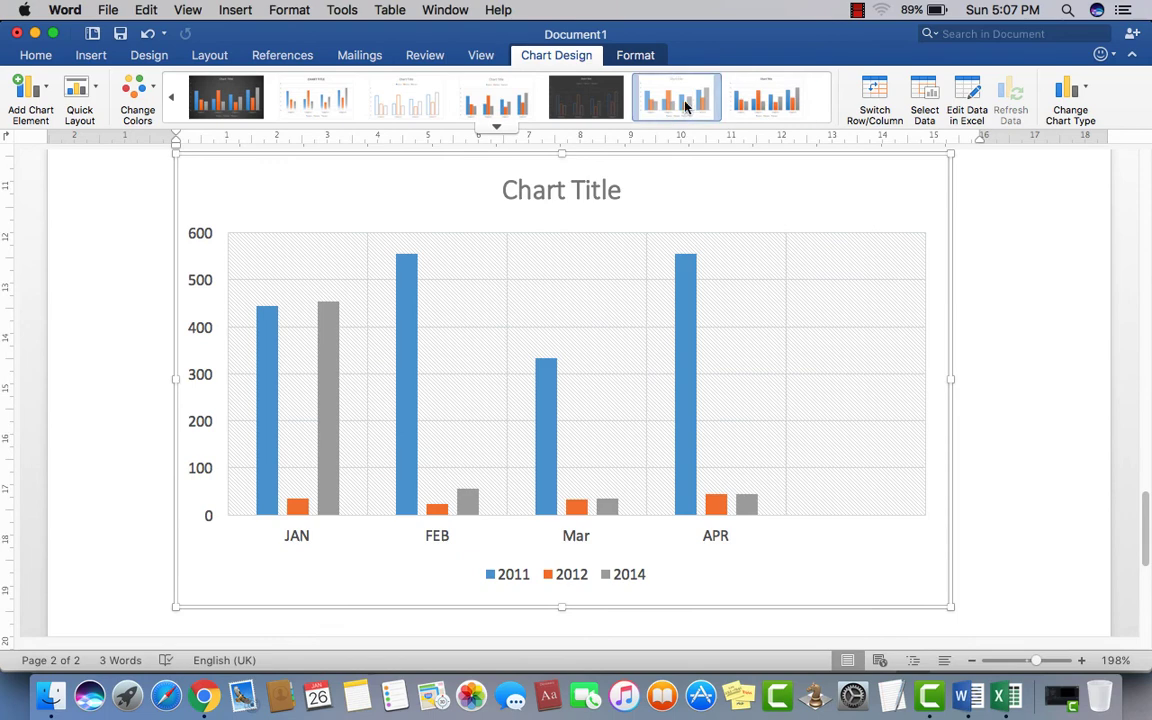
pyautogui.click(250, 107)
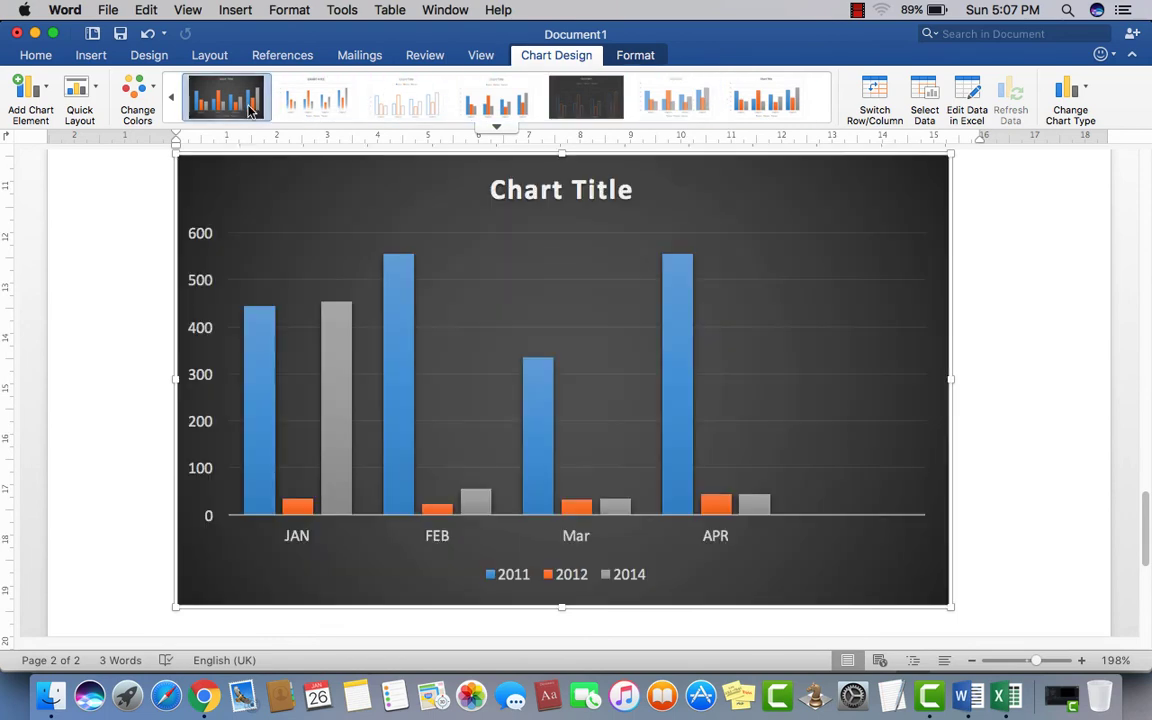
pyautogui.click(316, 101)
pyautogui.click(481, 117)
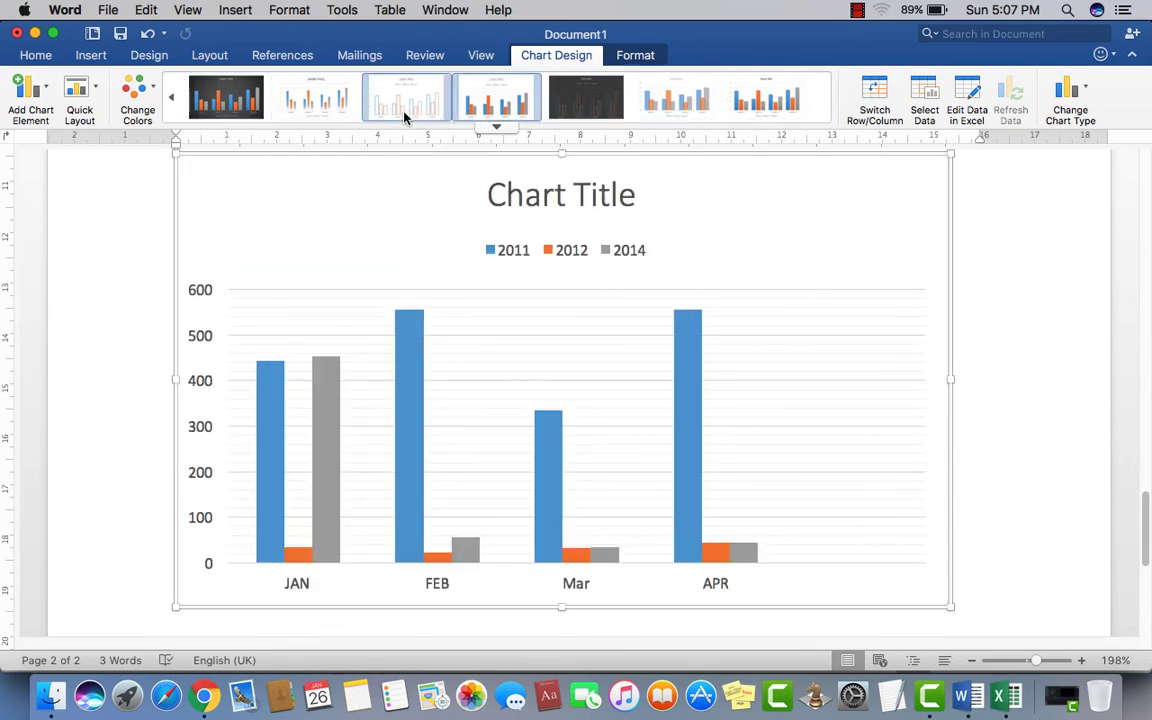
pyautogui.click(141, 93)
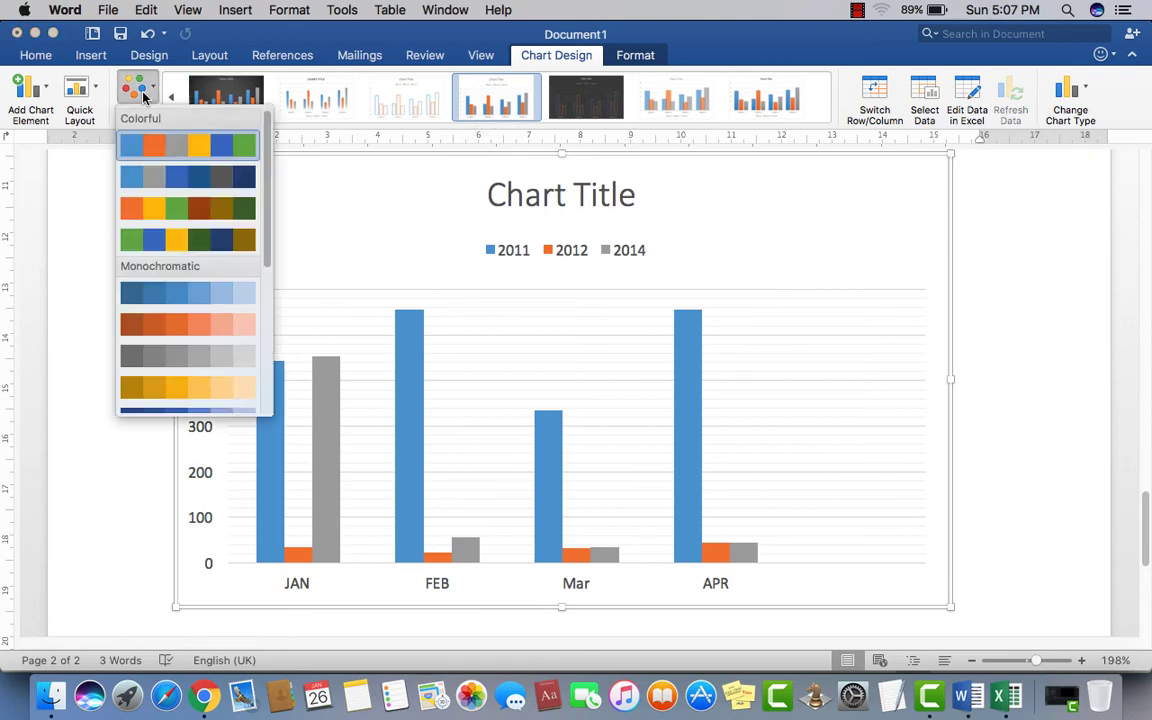
pyautogui.click(150, 146)
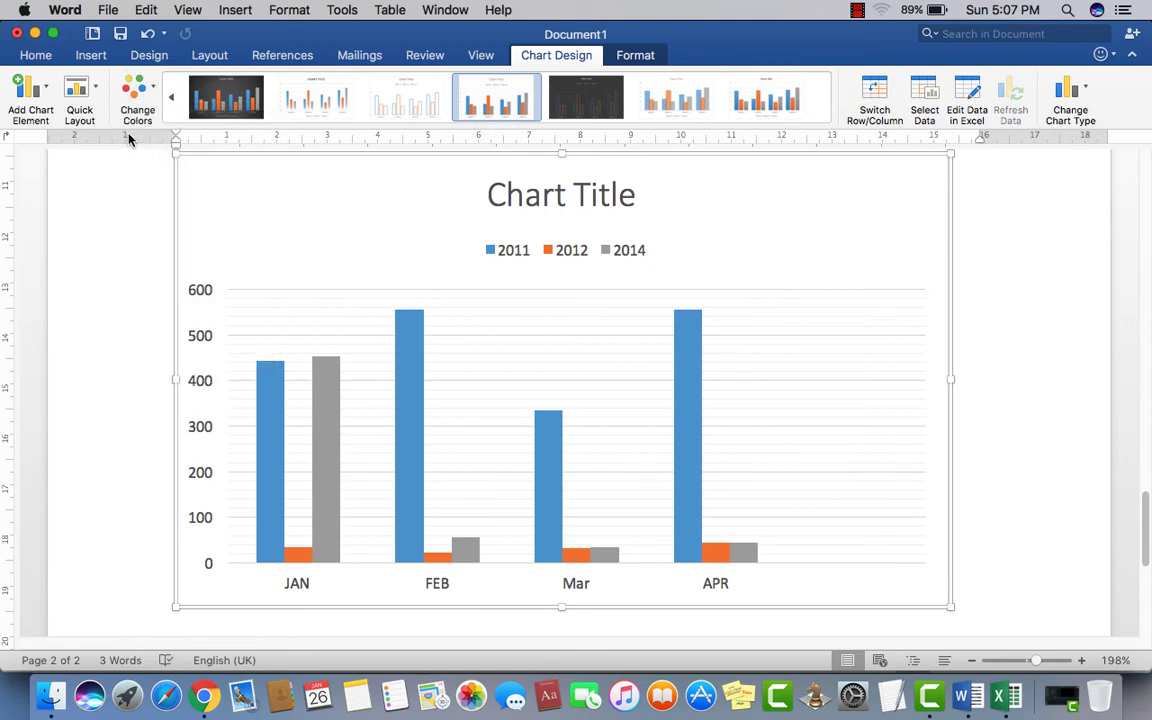
# Step: Try several Quick Layouts, then give the chart Layout 1 with the legend on the right
pyautogui.click(99, 94)
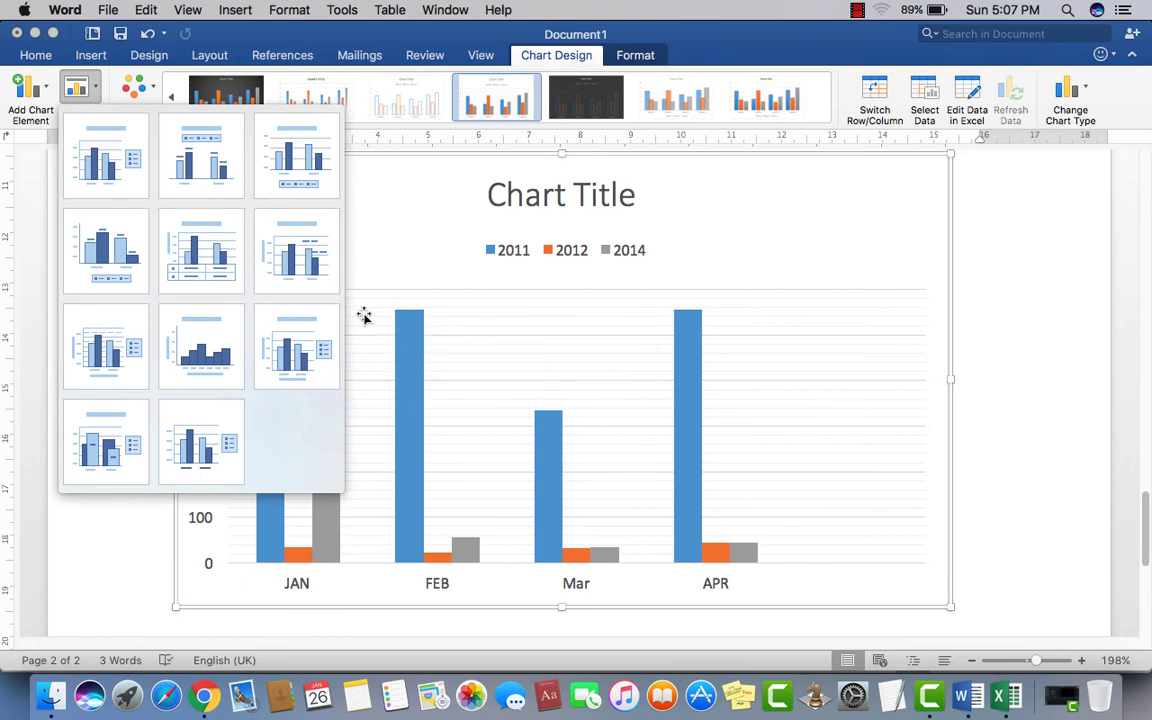
pyautogui.click(220, 277)
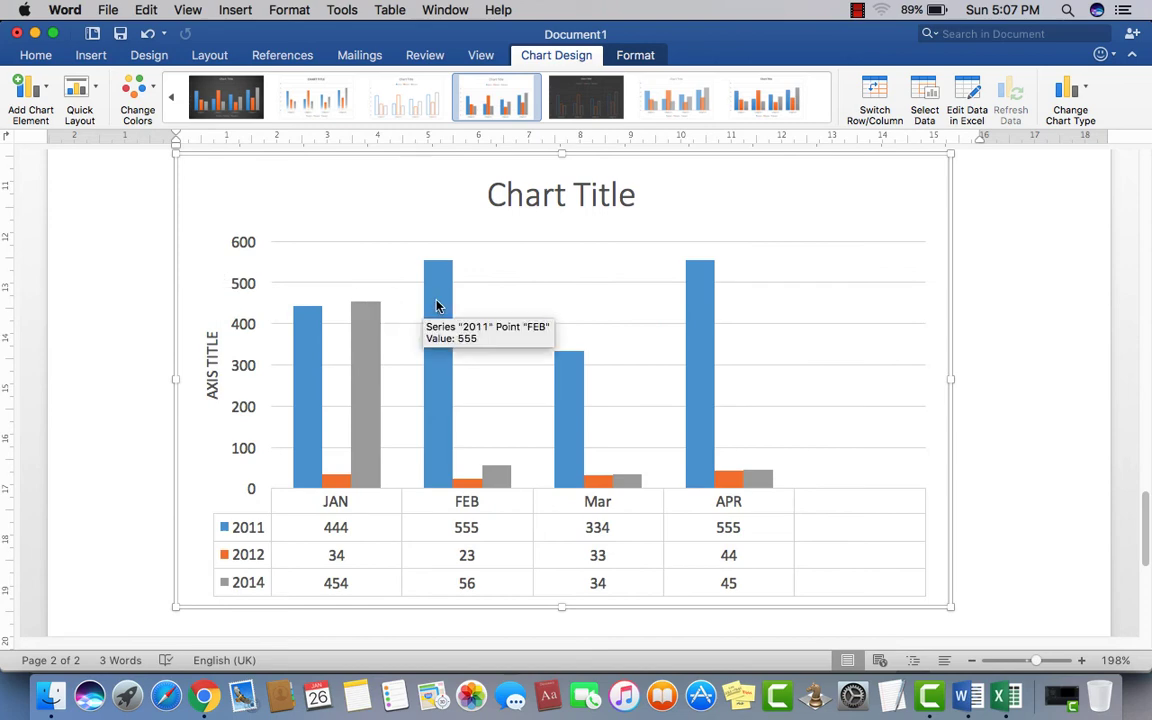
pyautogui.click(101, 90)
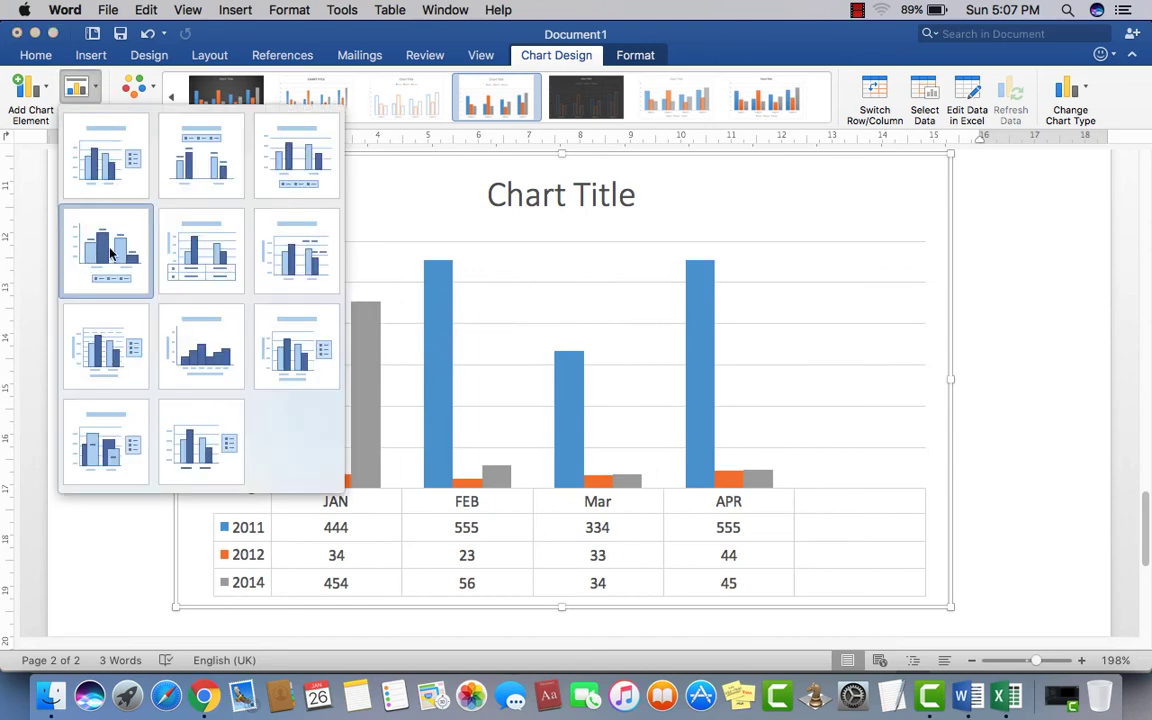
pyautogui.click(114, 255)
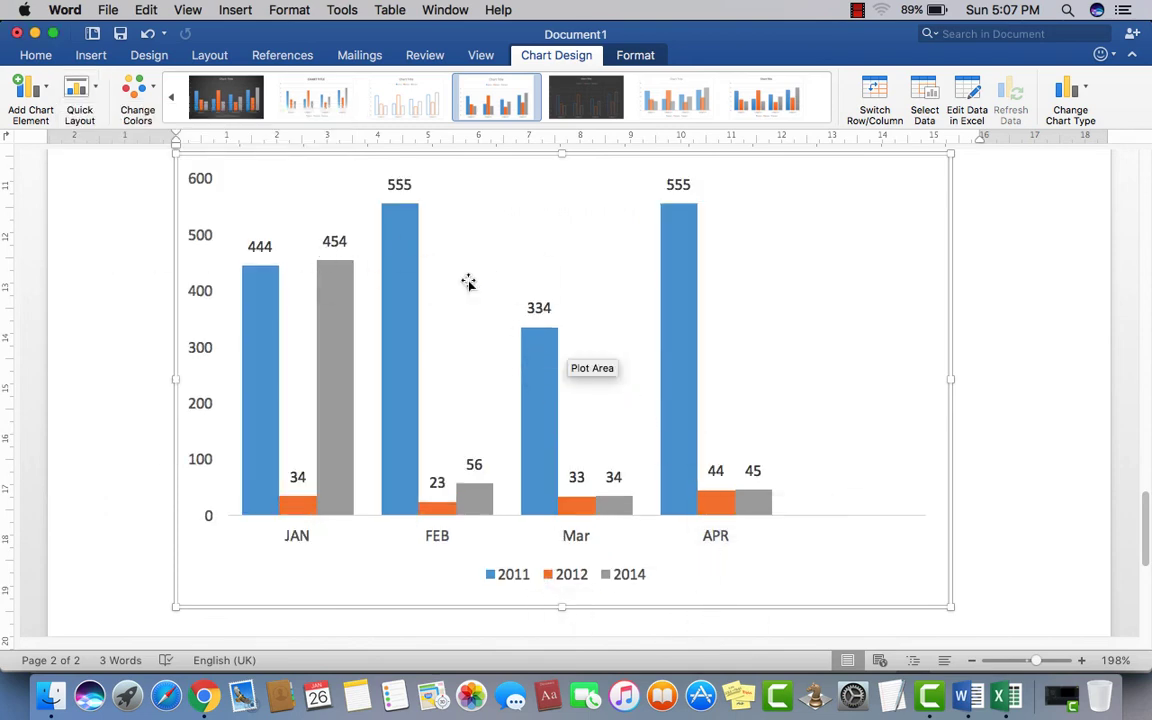
pyautogui.click(84, 88)
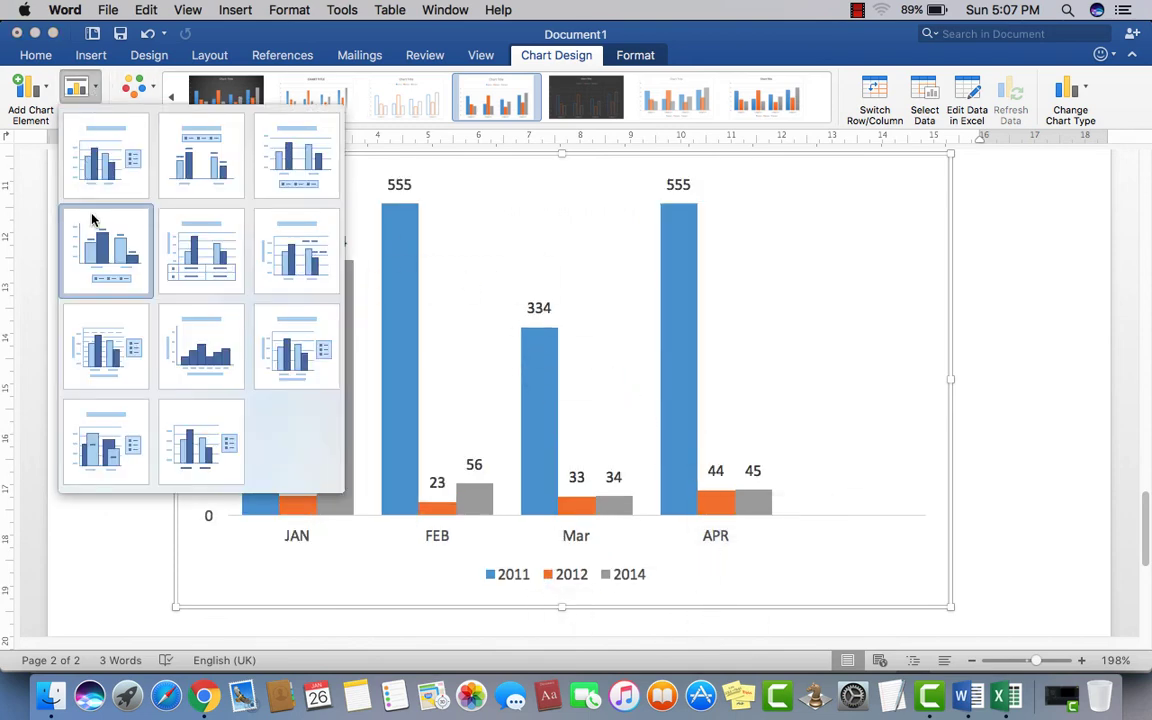
pyautogui.click(297, 260)
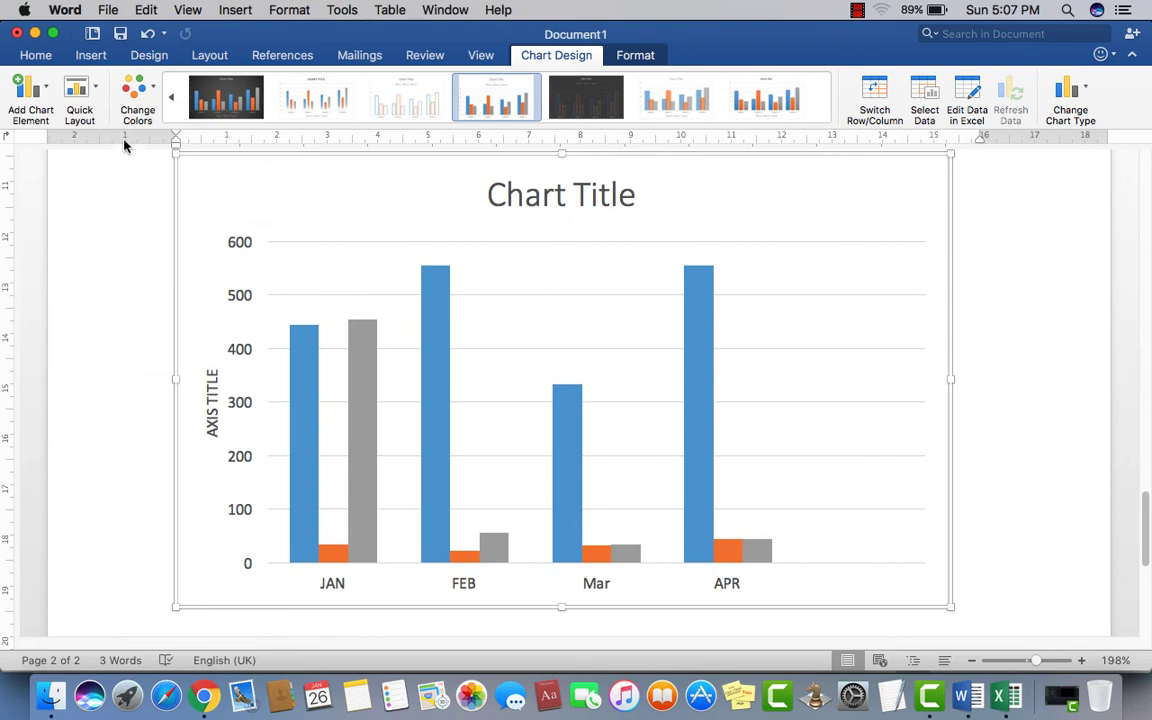
pyautogui.click(93, 91)
pyautogui.click(108, 155)
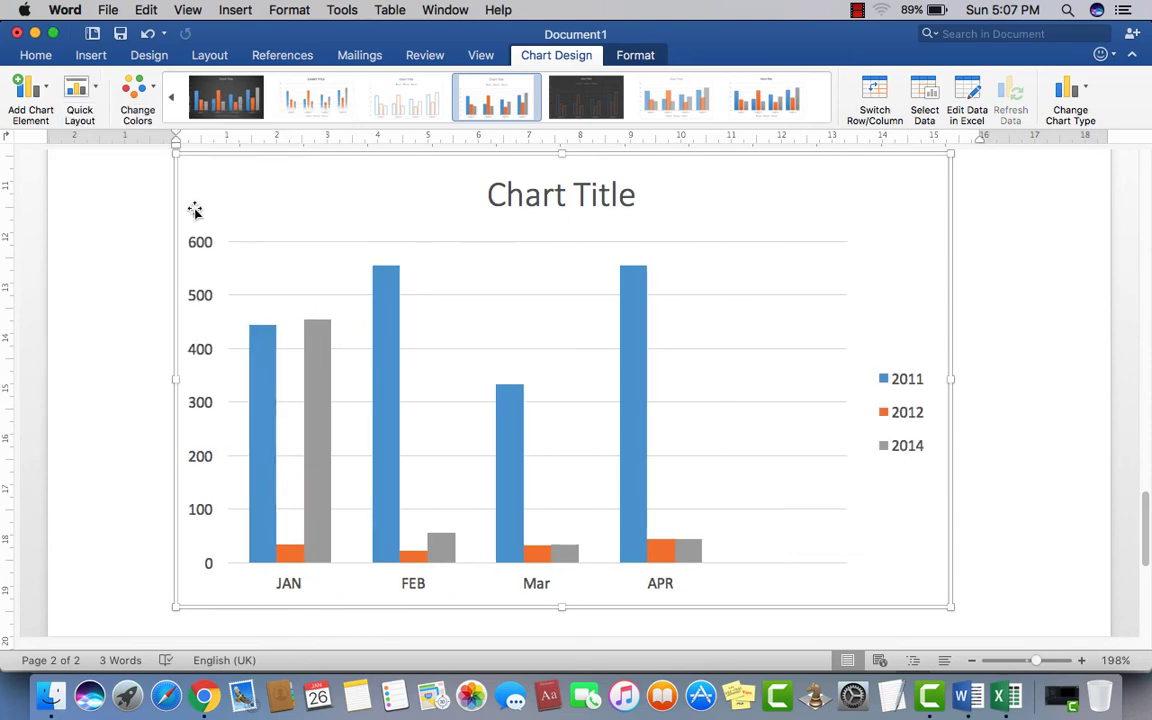
pyautogui.click(1071, 400)
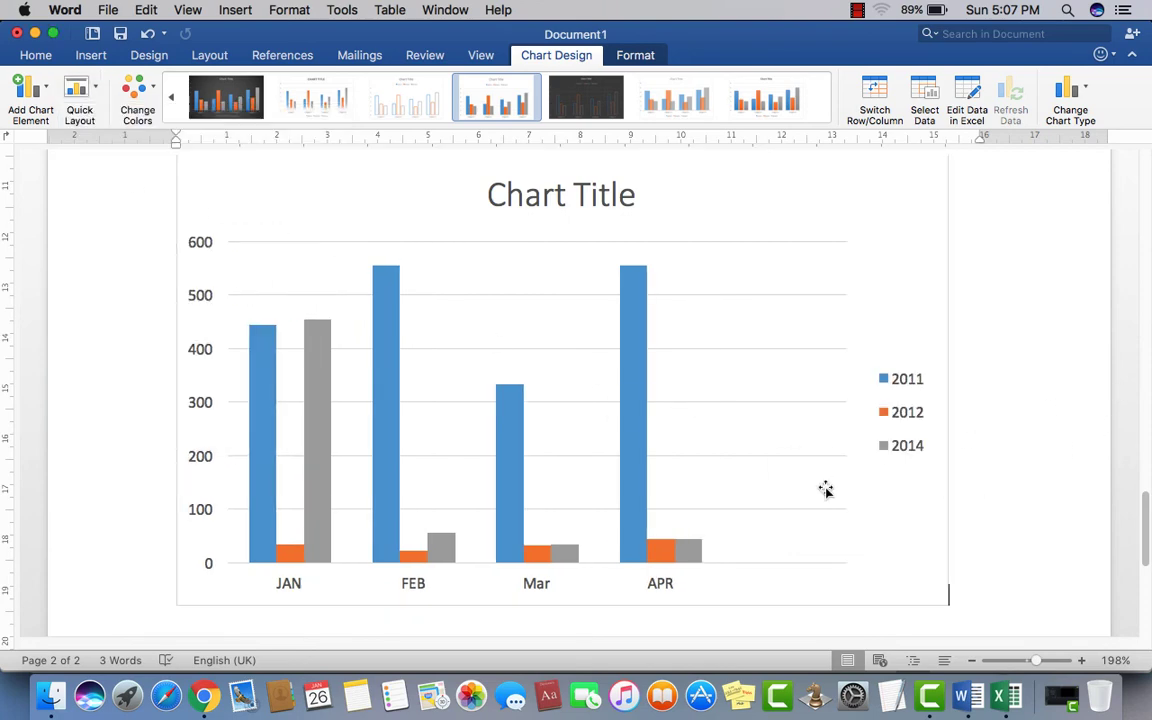
# Step: Scroll to the top of page 1 to show the SmartArt & Chart heading, diagram and stacked chart
pyautogui.scroll(-2, 825, 489)
pyautogui.scroll(5, 825, 489)
pyautogui.scroll(2, 825, 489)
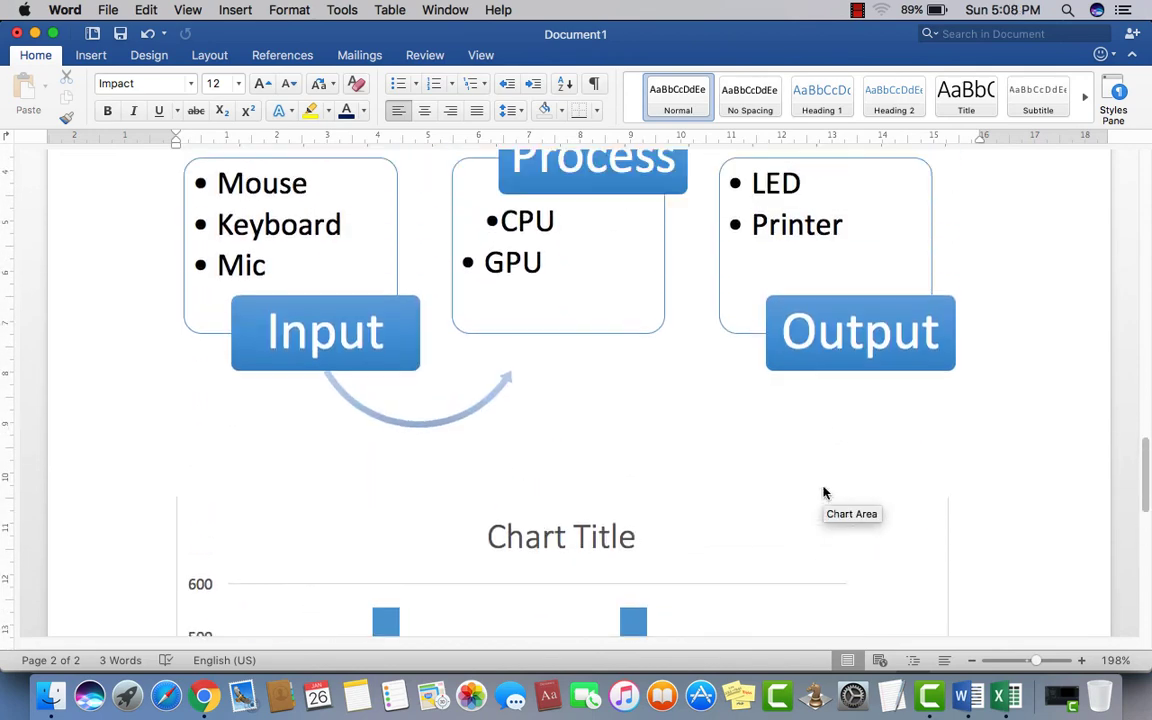
pyautogui.scroll(4, 823, 491)
pyautogui.scroll(6, 797, 496)
pyautogui.scroll(5, 798, 494)
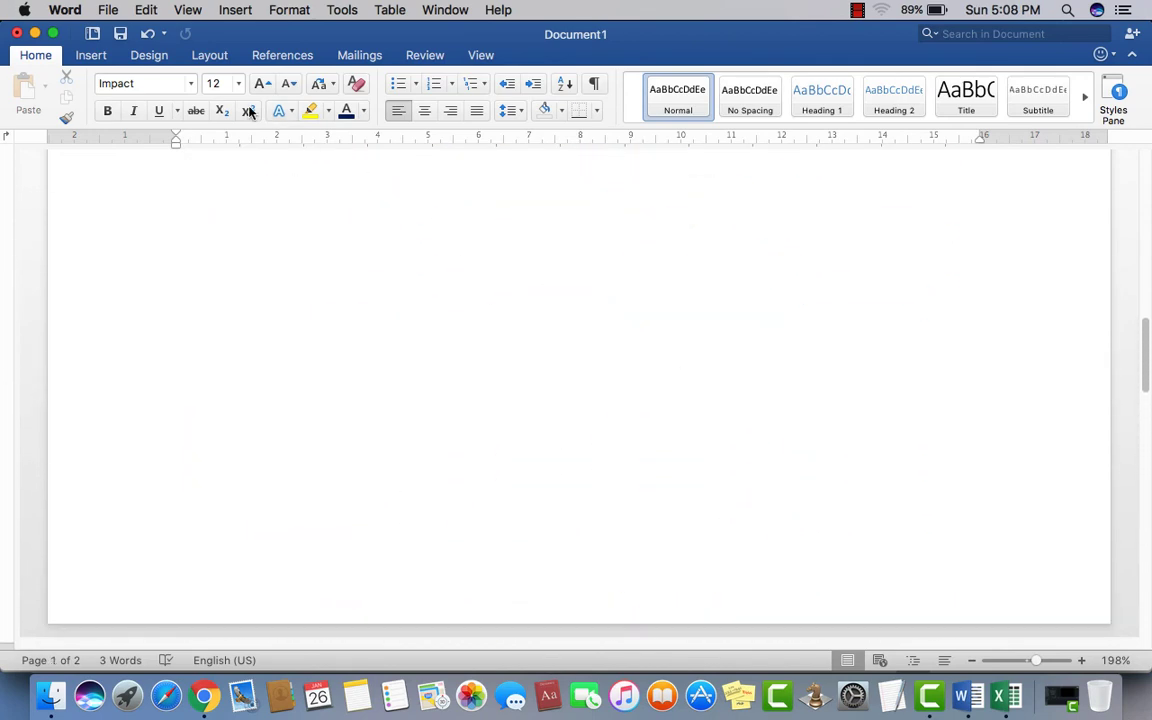
pyautogui.click(95, 56)
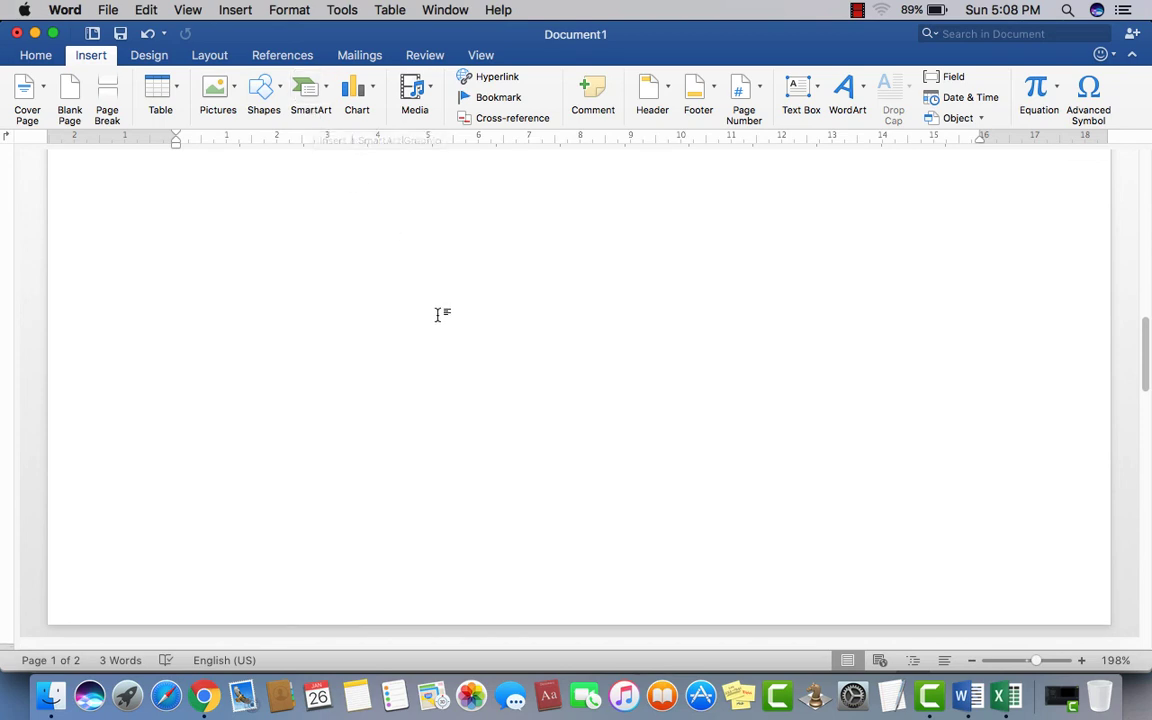
pyautogui.scroll(10, 440, 318)
pyautogui.scroll(3, 437, 321)
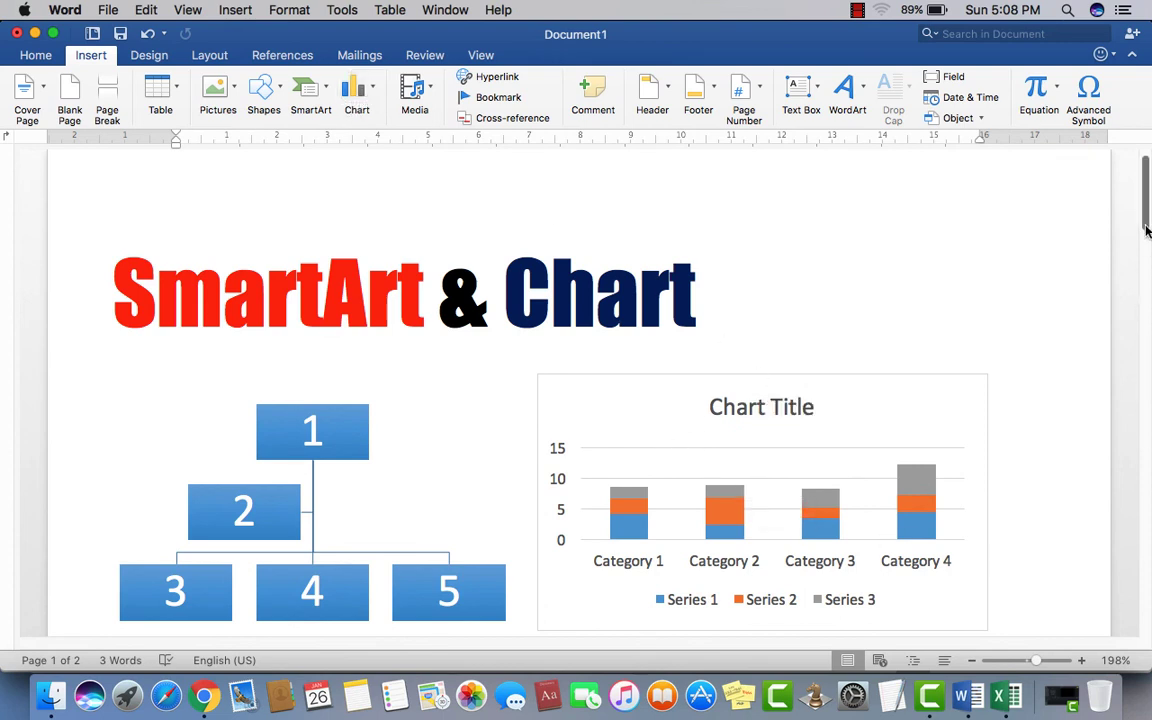
pyautogui.scroll(-3, 1066, 333)
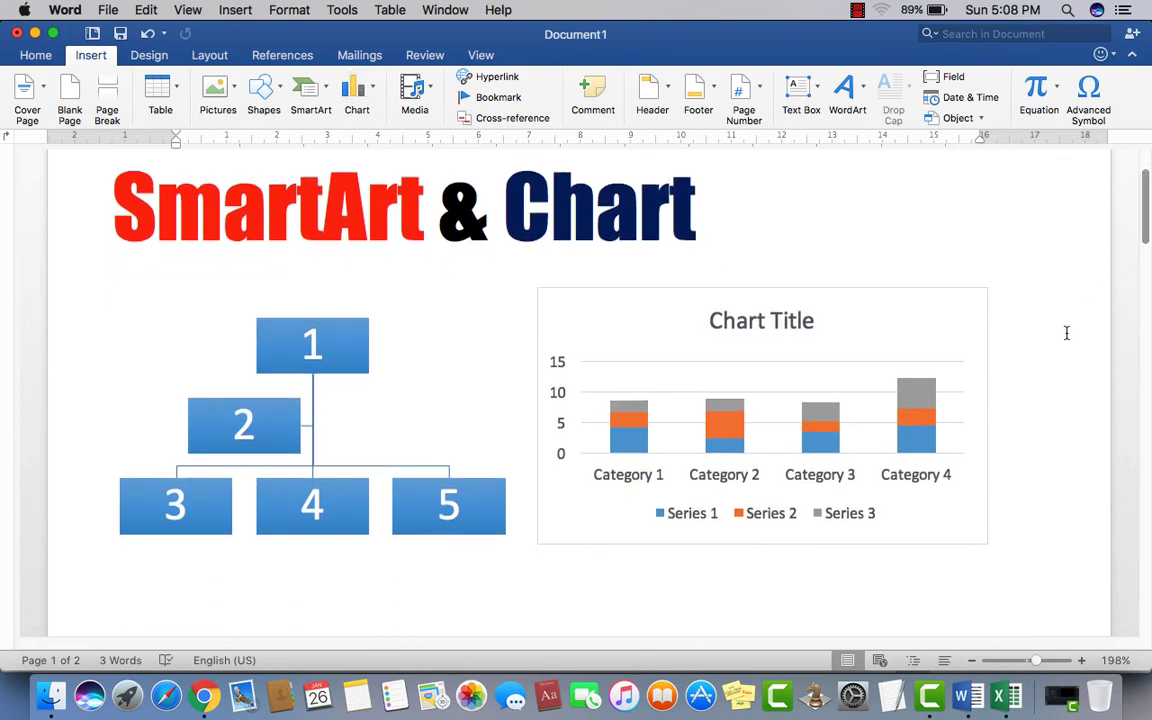